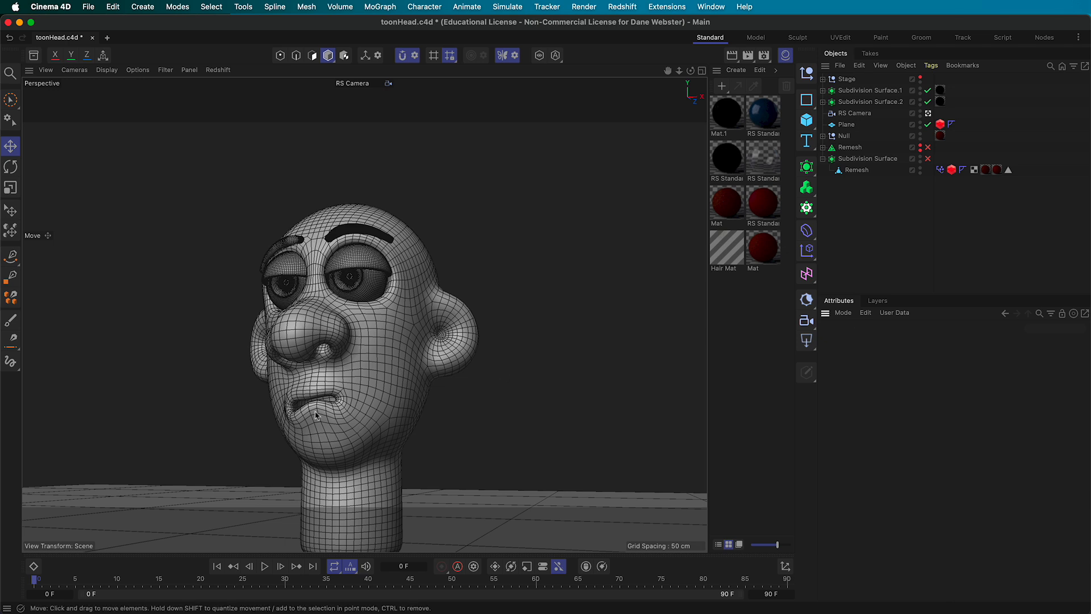
# Expand the Remesh generator's hierarchy to inspect its children, then collapse it again
pyautogui.click(824, 147)
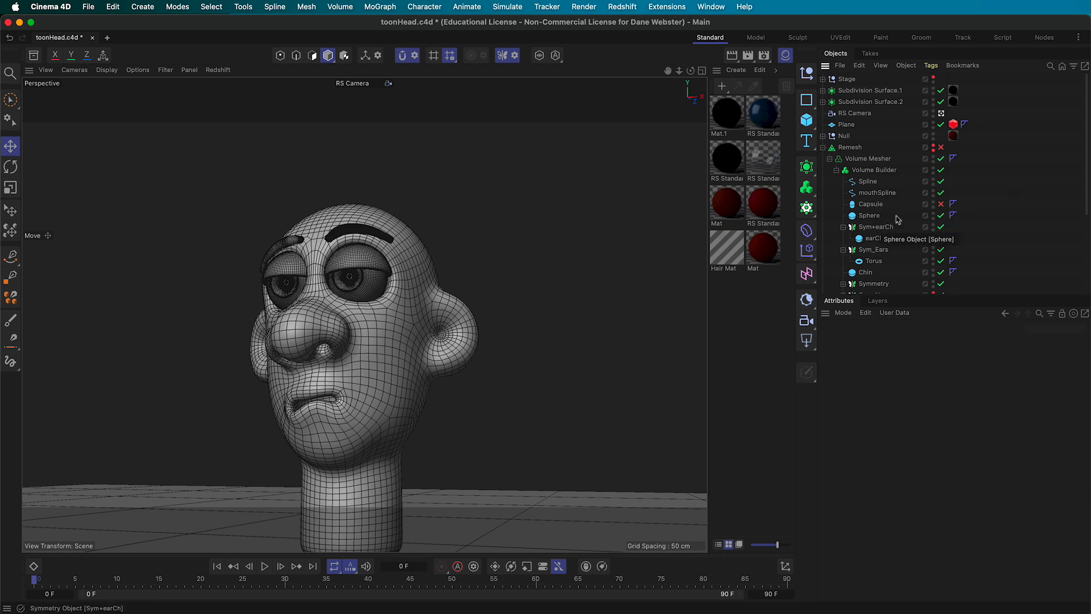
pyautogui.scroll(-2, 893, 215)
pyautogui.scroll(-2, 893, 219)
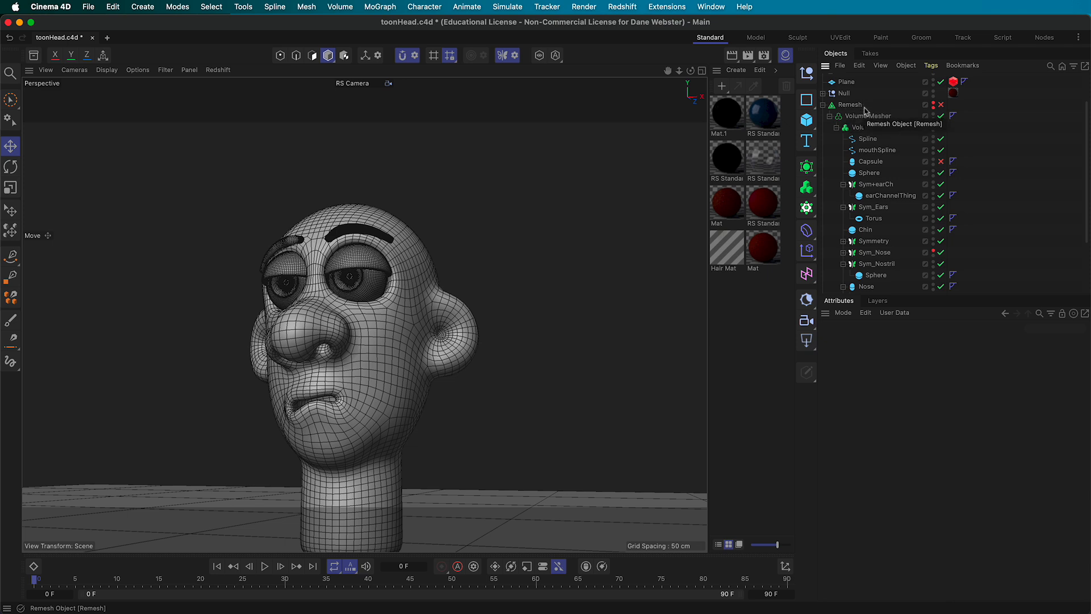
pyautogui.click(823, 104)
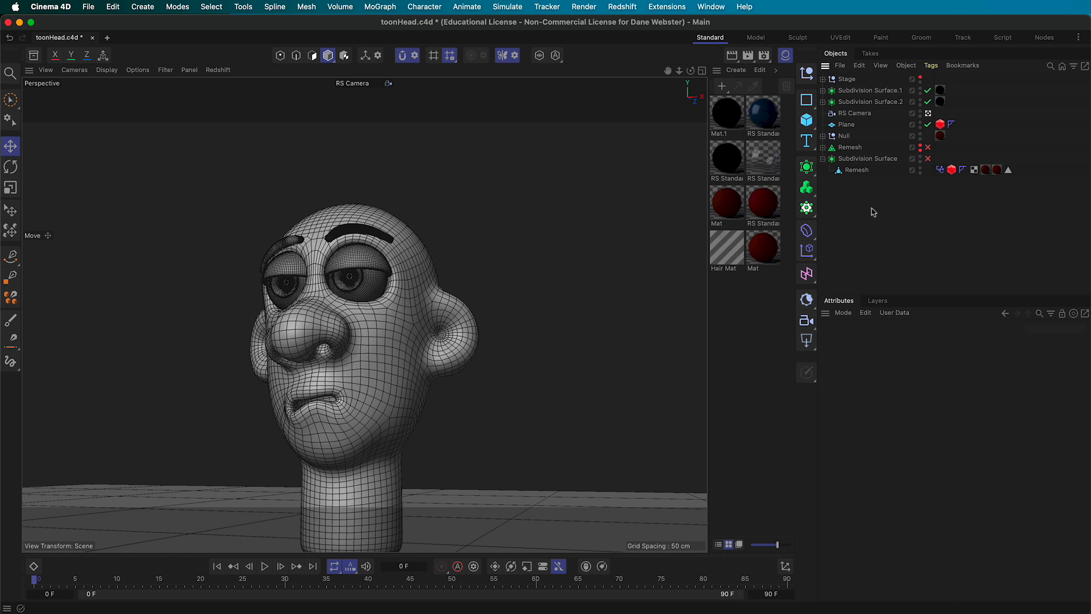
# Rename the head's polygon mesh to BaseHead and preview Subdivision Surface smoothing on and off
pyautogui.click(465, 325)
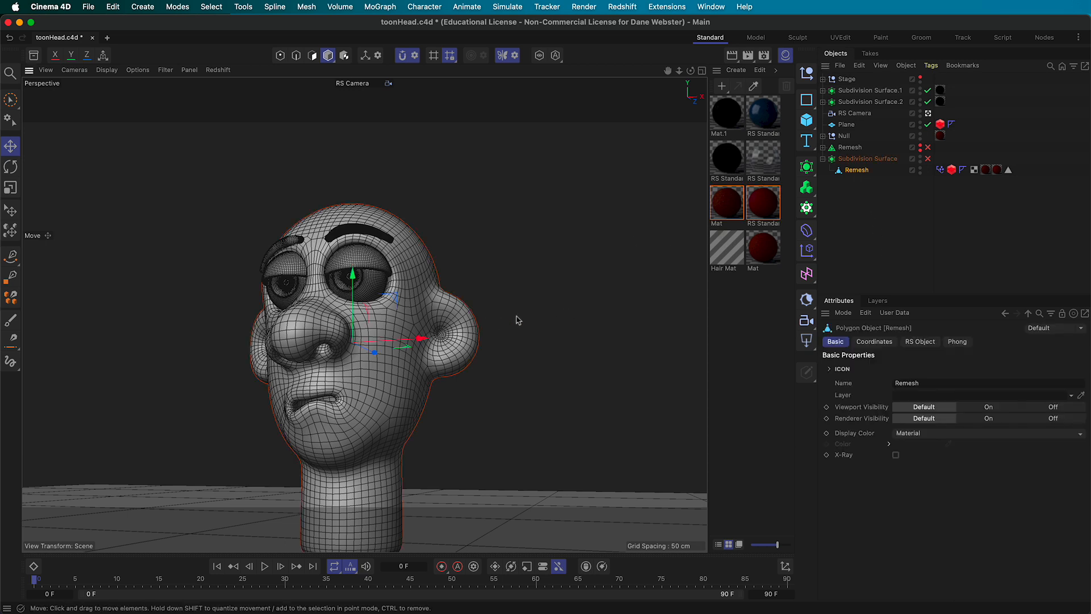
pyautogui.doubleClick(856, 170)
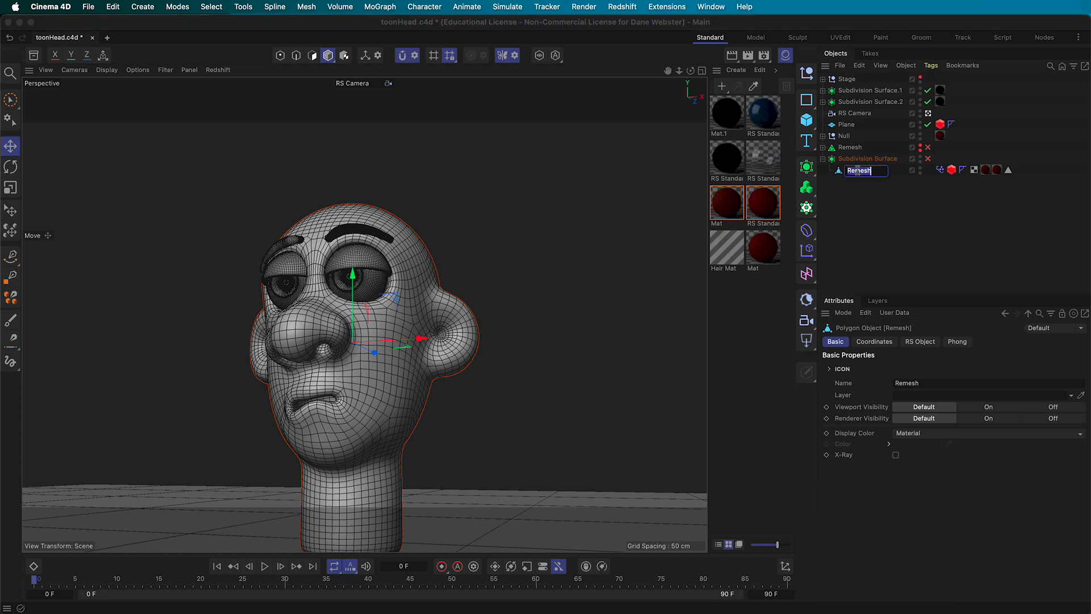
pyautogui.write('BaseHead')
pyautogui.press('Return')
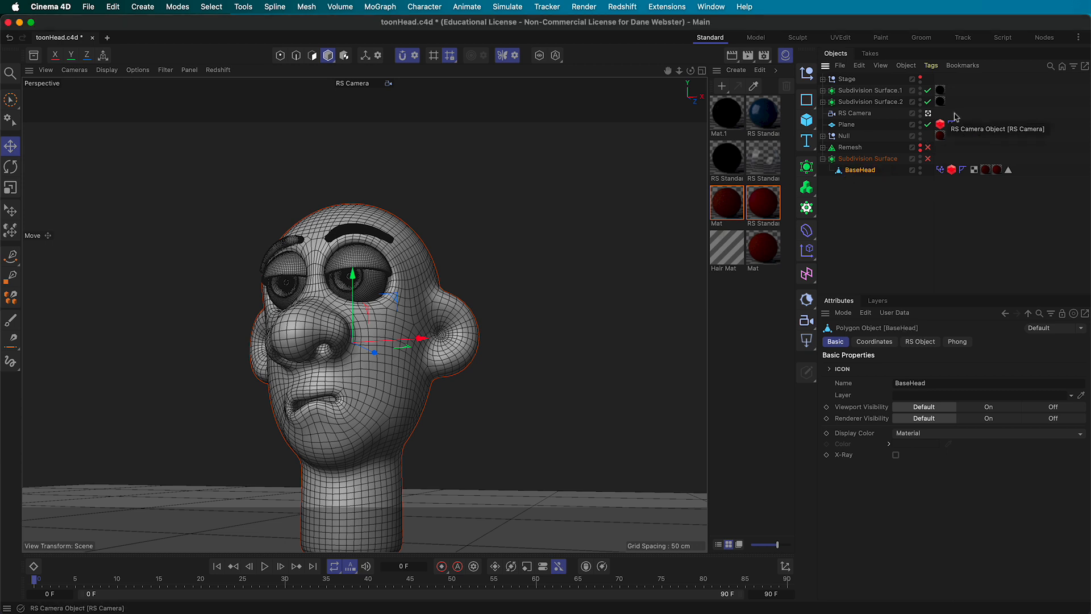
pyautogui.click(928, 159)
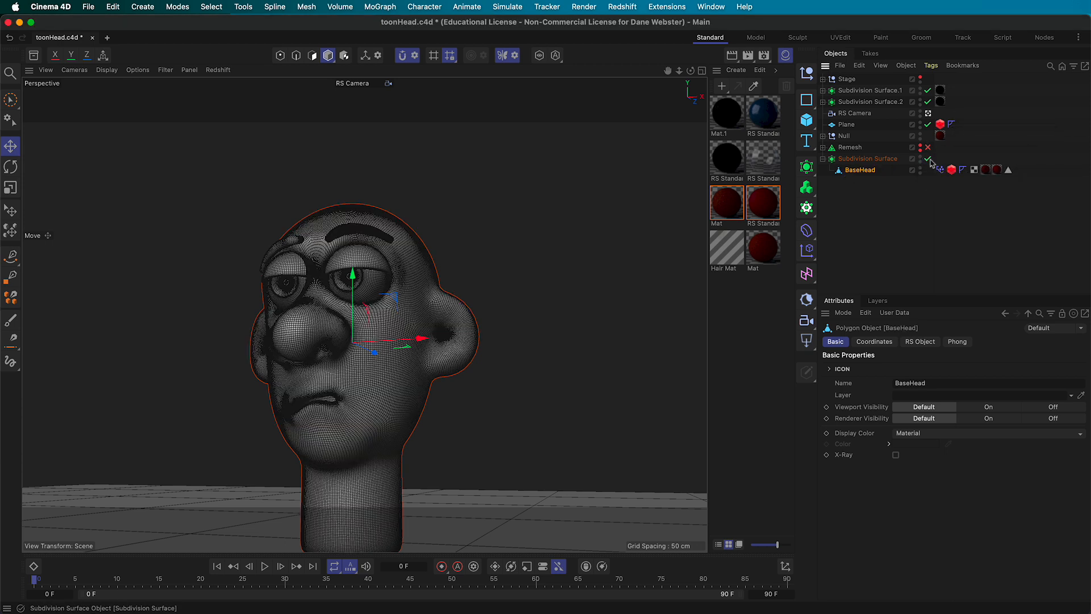
pyautogui.click(928, 159)
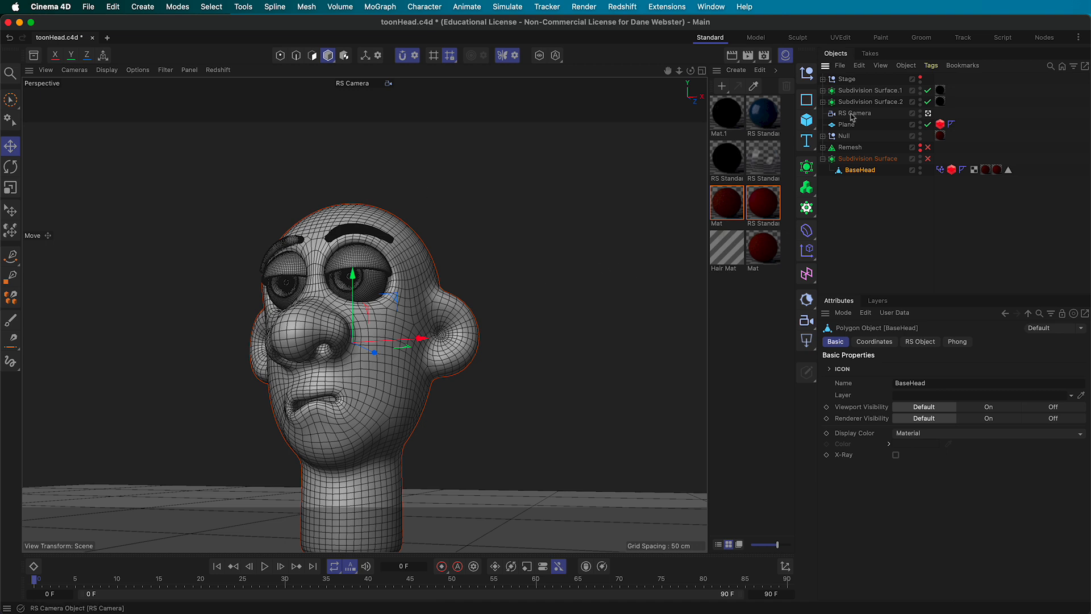
# Try a Remesh Mesh Density of 8 %, then set it back to 2 %
pyautogui.click(851, 148)
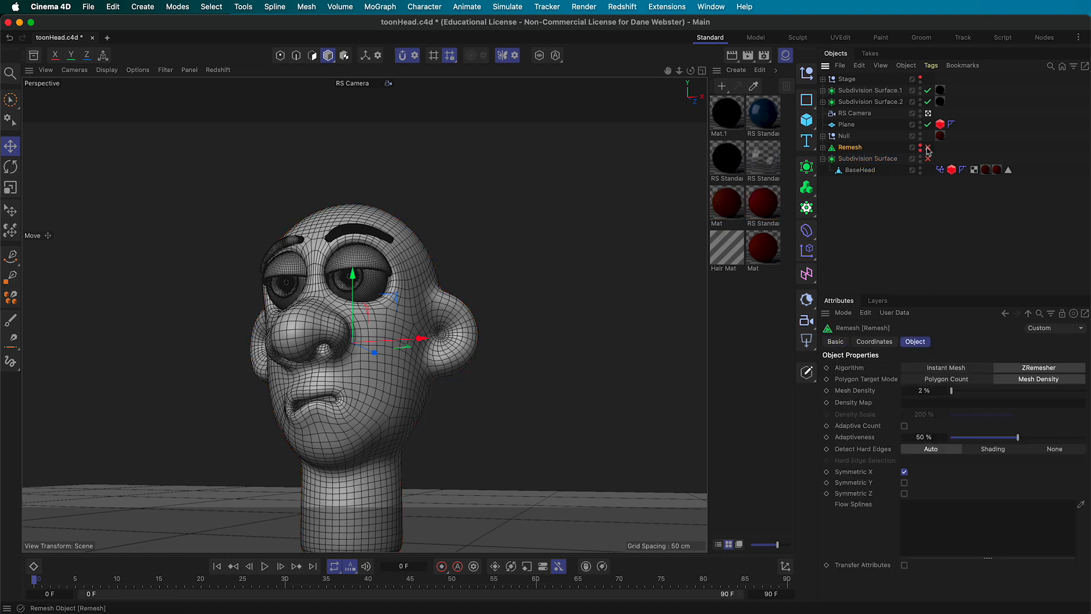
pyautogui.doubleClick(934, 392)
pyautogui.write('8')
pyautogui.press('Return')
pyautogui.click(937, 391)
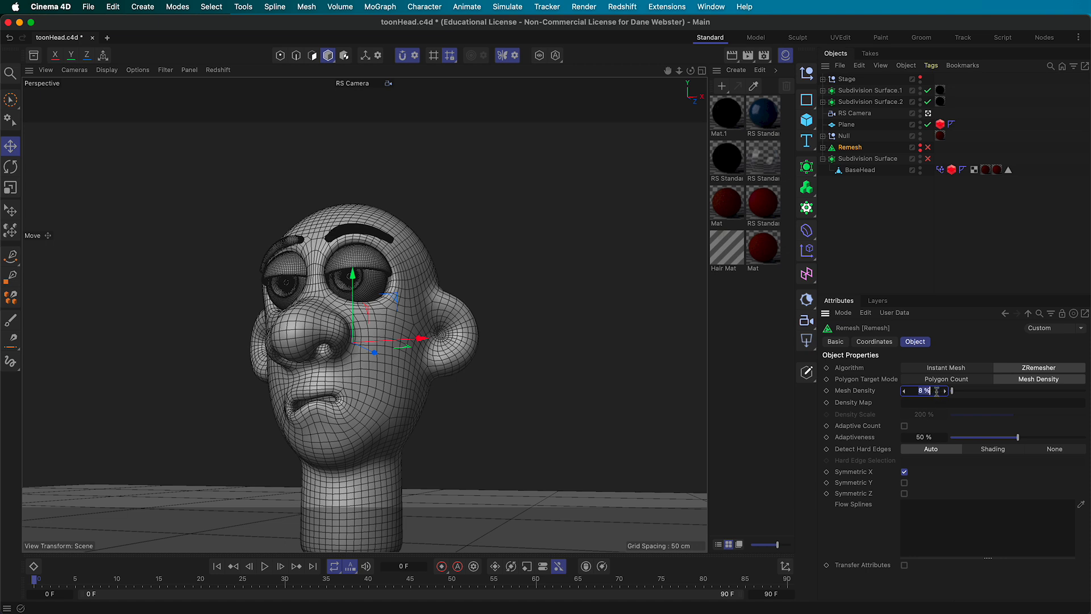
pyautogui.write('2')
pyautogui.press('Return')
# Hide BaseHead, the eyes and both eyebrows in the viewport, and enable the Remesh generator
pyautogui.click(921, 168)
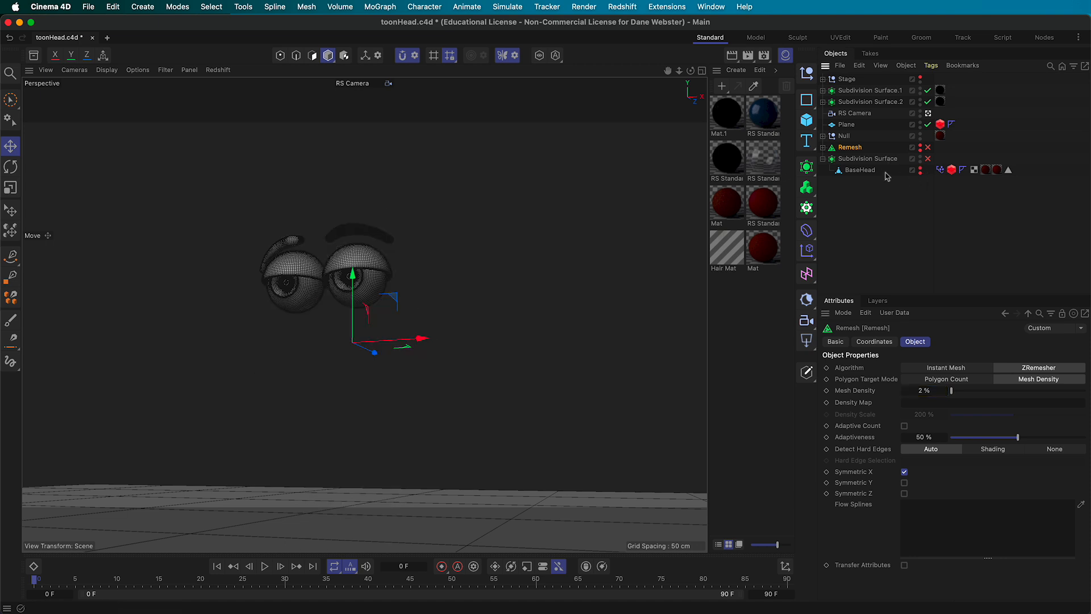
pyautogui.click(921, 135)
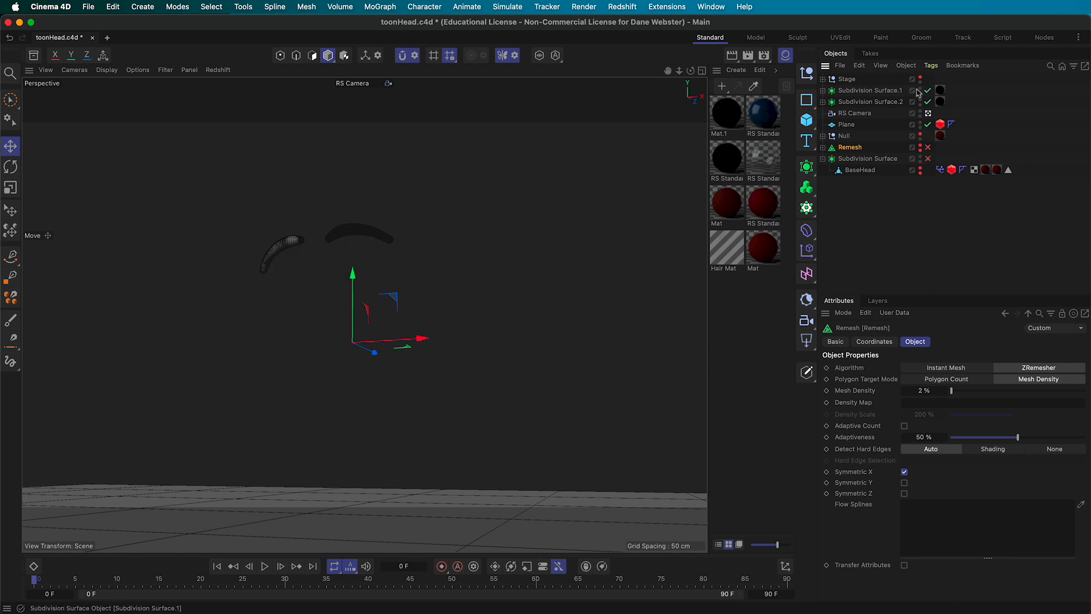
pyautogui.click(920, 91)
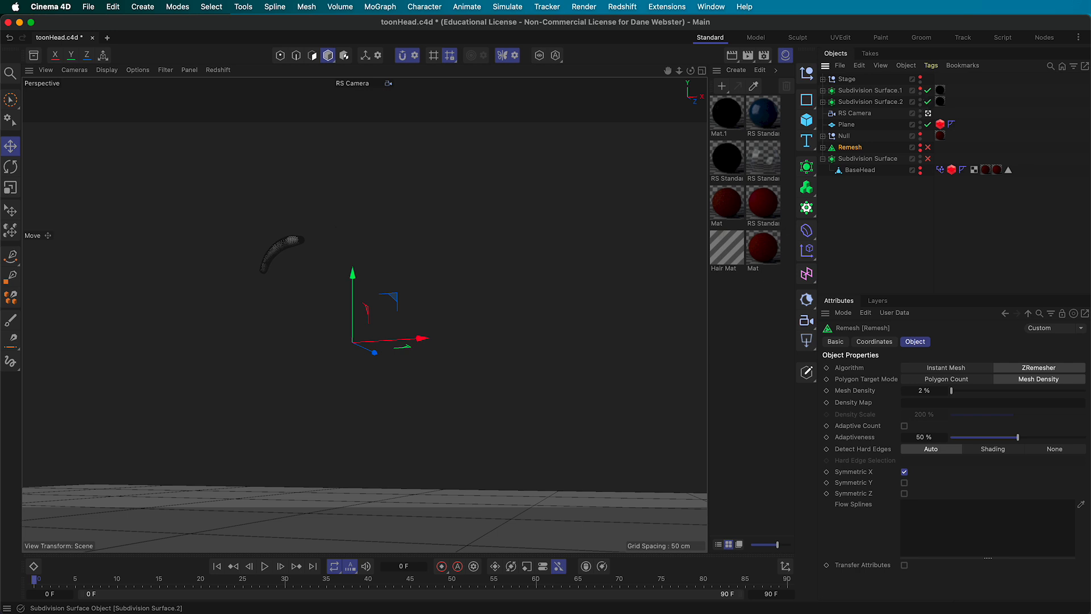
pyautogui.click(921, 101)
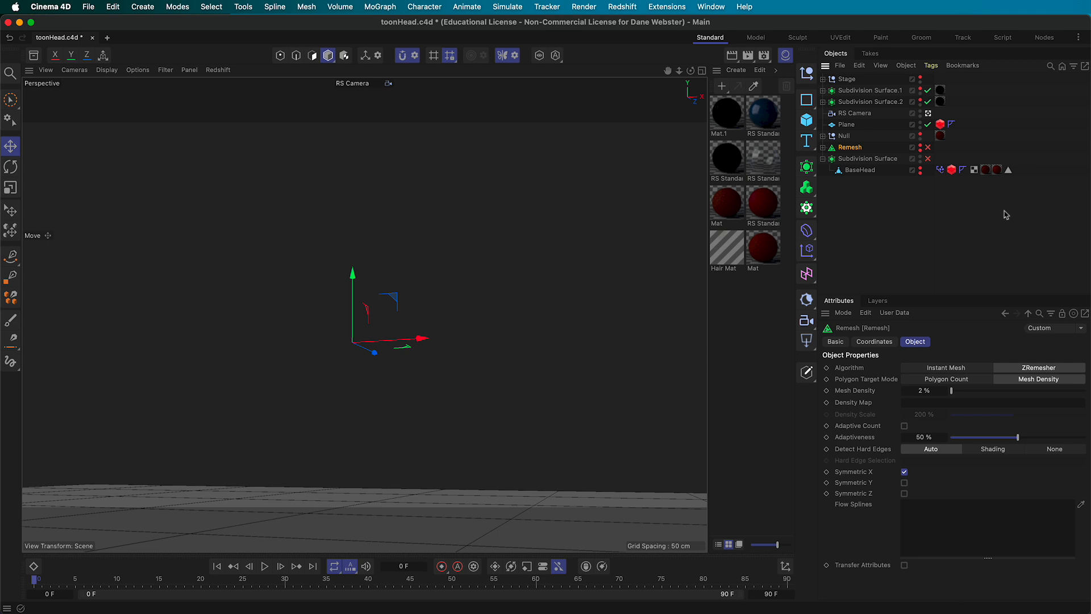
pyautogui.click(928, 149)
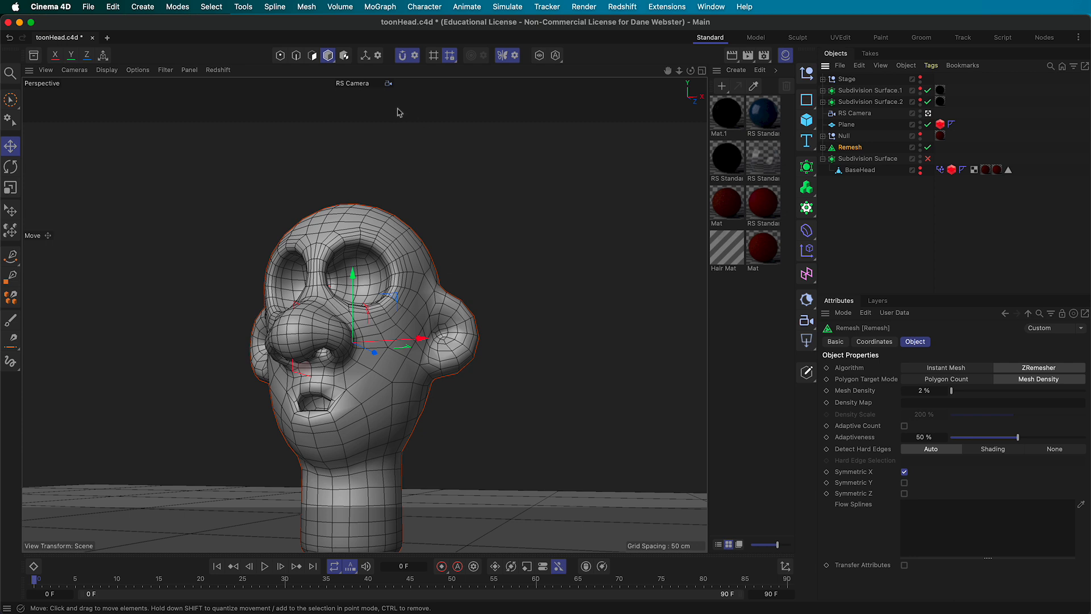
pyautogui.click(370, 86)
# View the head from the side through Default Camera, then bake Remesh via Current State to Object
pyautogui.click(407, 93)
pyautogui.keyDown('alt'); pyautogui.moveTo(419, 294); pyautogui.dragTo(205, 289); pyautogui.keyUp('alt')
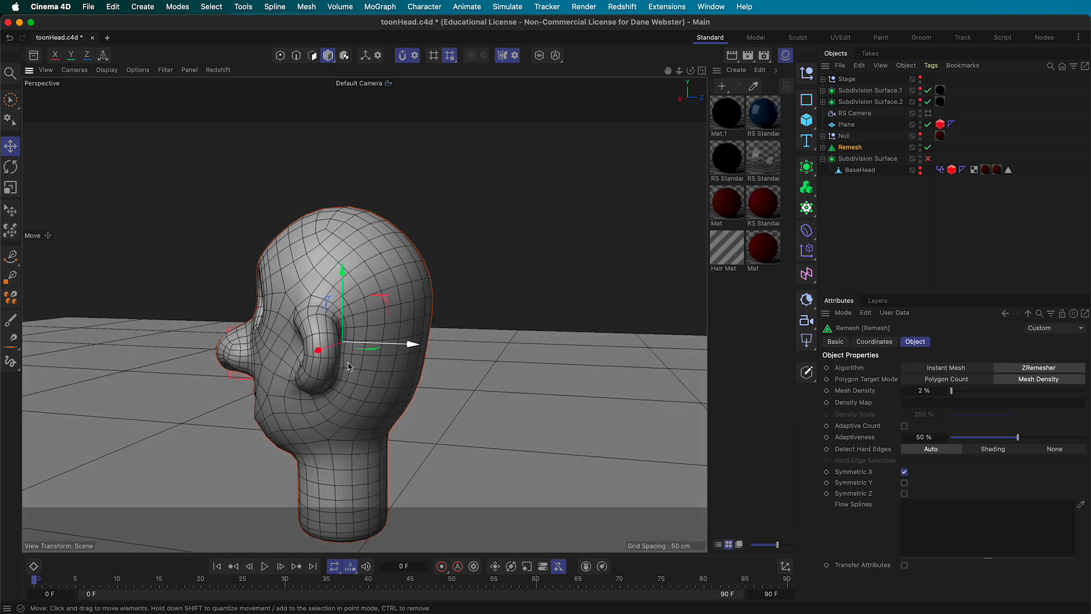
pyautogui.keyDown('alt'); pyautogui.moveTo(346, 321); pyautogui.dragTo(364, 301); pyautogui.keyUp('alt')
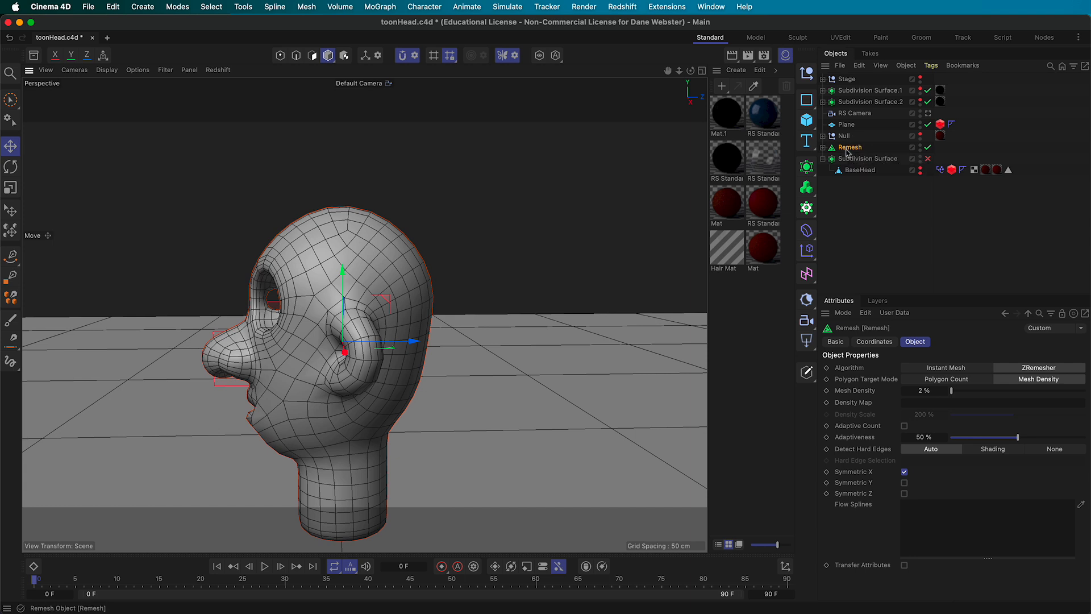
pyautogui.rightClick(846, 152)
pyautogui.click(881, 424)
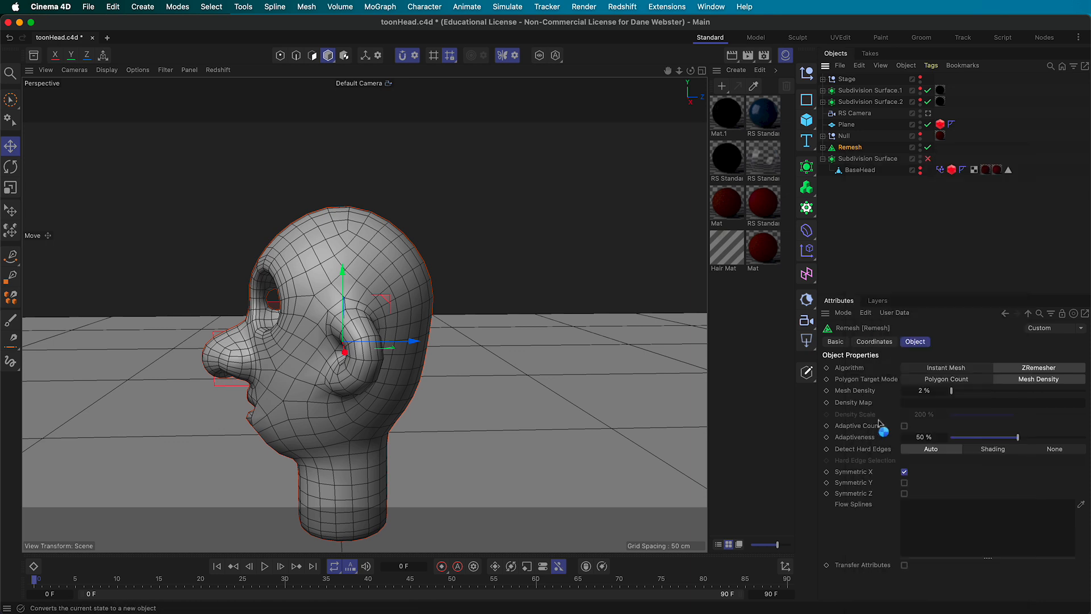
# Delete the baked Remesh object's Volume Mesher child and disable the original Remesh generator
pyautogui.click(823, 159)
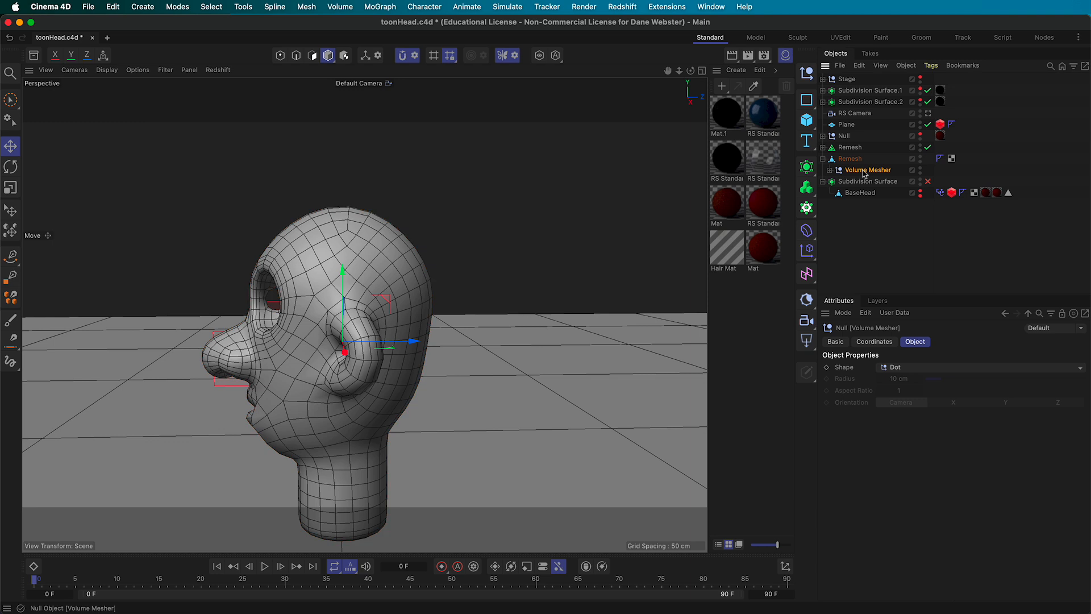
pyautogui.press('Delete')
pyautogui.click(844, 159)
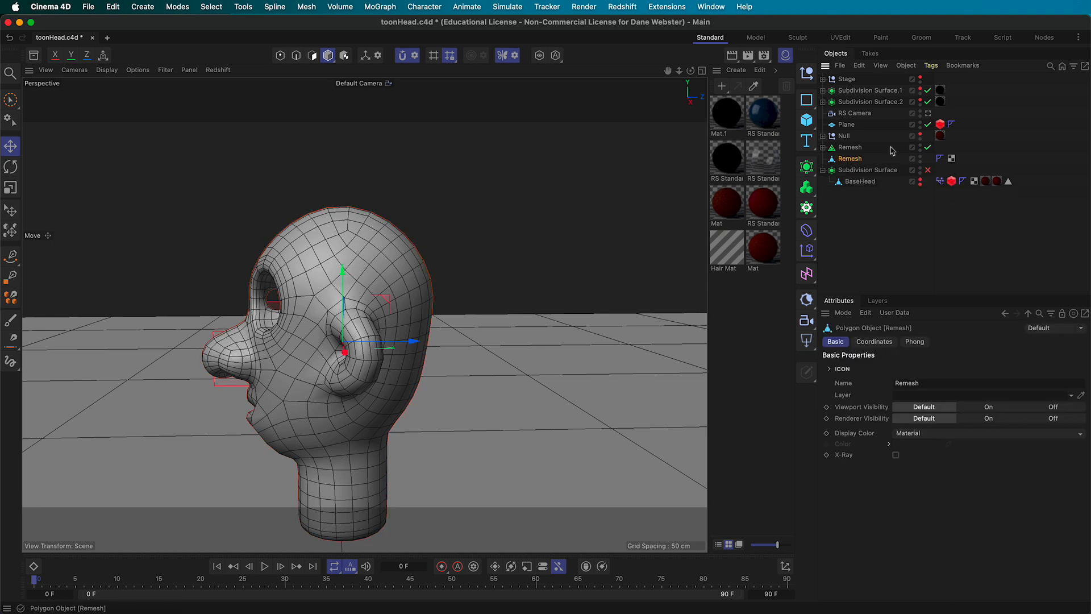
pyautogui.click(928, 148)
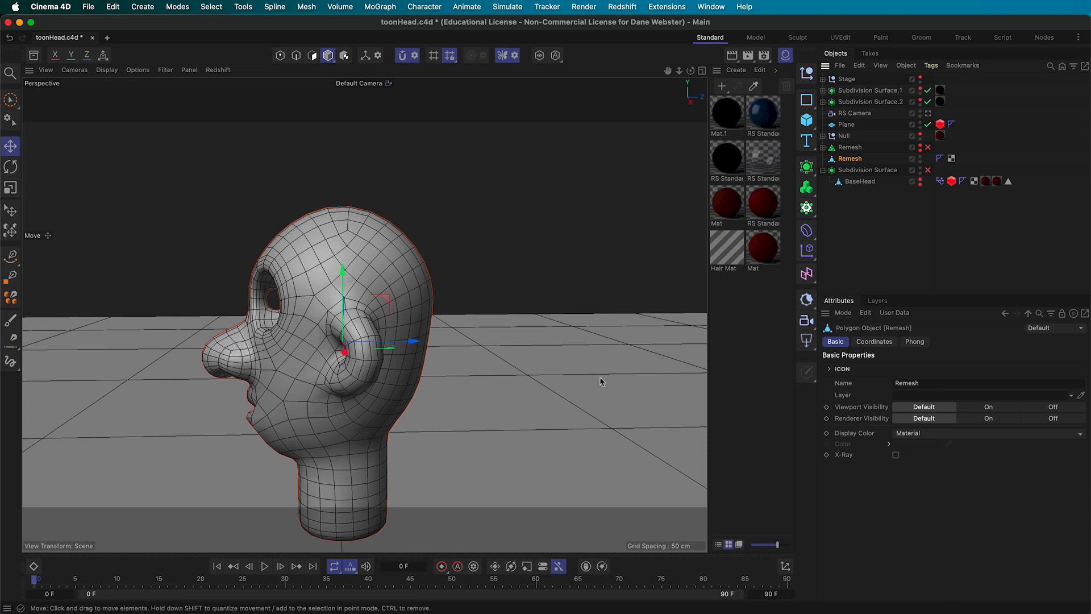
pyautogui.keyDown('alt'); pyautogui.moveTo(334, 325); pyautogui.dragTo(380, 342); pyautogui.keyUp('alt')
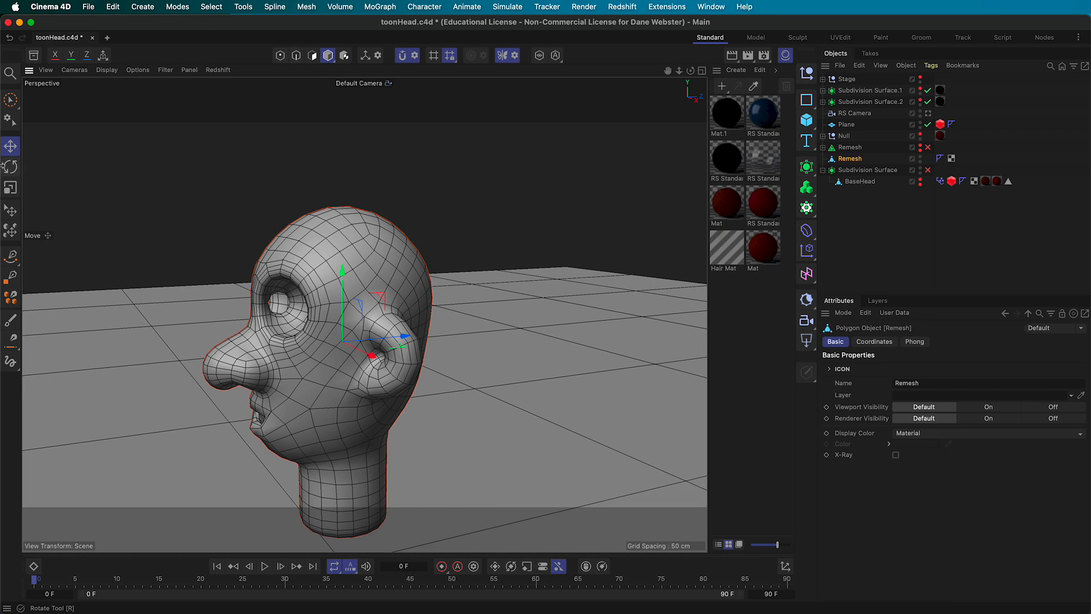
# In polygon mode, brush-select the eye, cheek, nose, jaw and mouth polygons and delete them
pyautogui.click(312, 55)
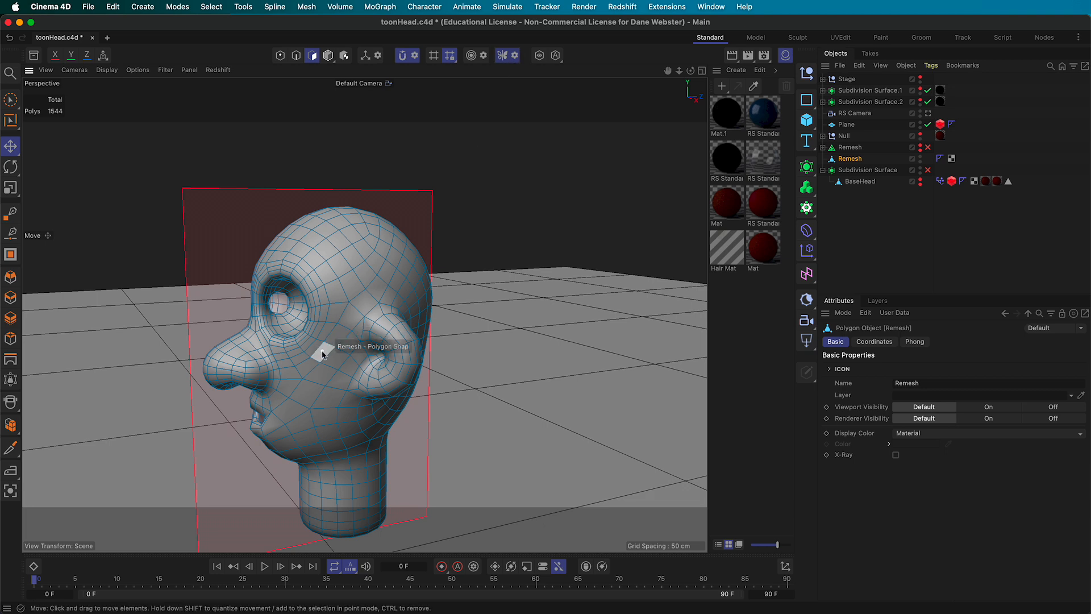
pyautogui.click(11, 149)
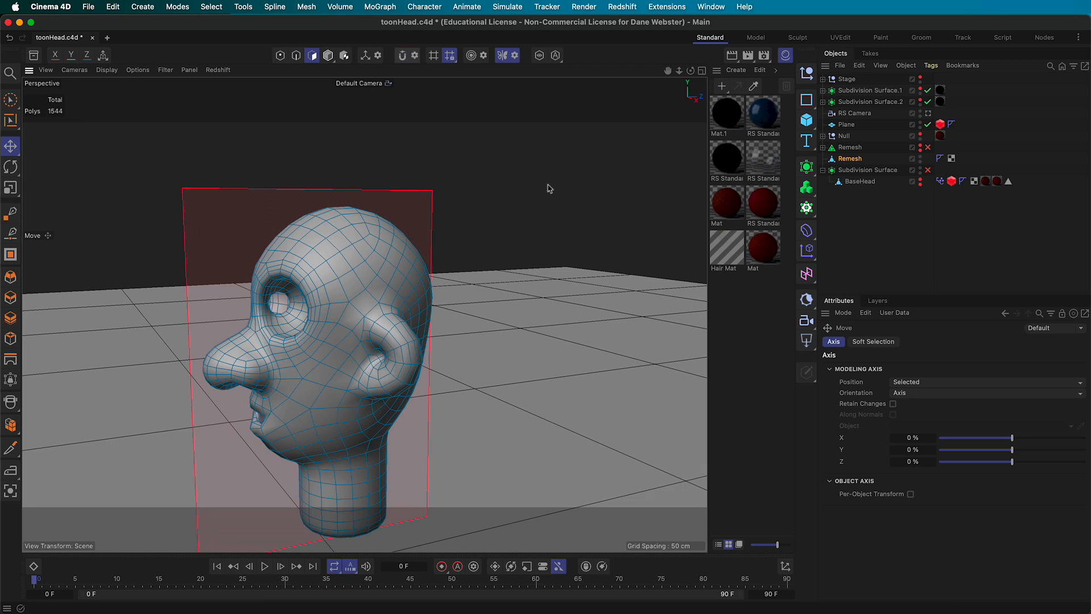
pyautogui.keyDown('alt'); pyautogui.moveTo(347, 337); pyautogui.dragTo(346, 338); pyautogui.keyUp('alt')
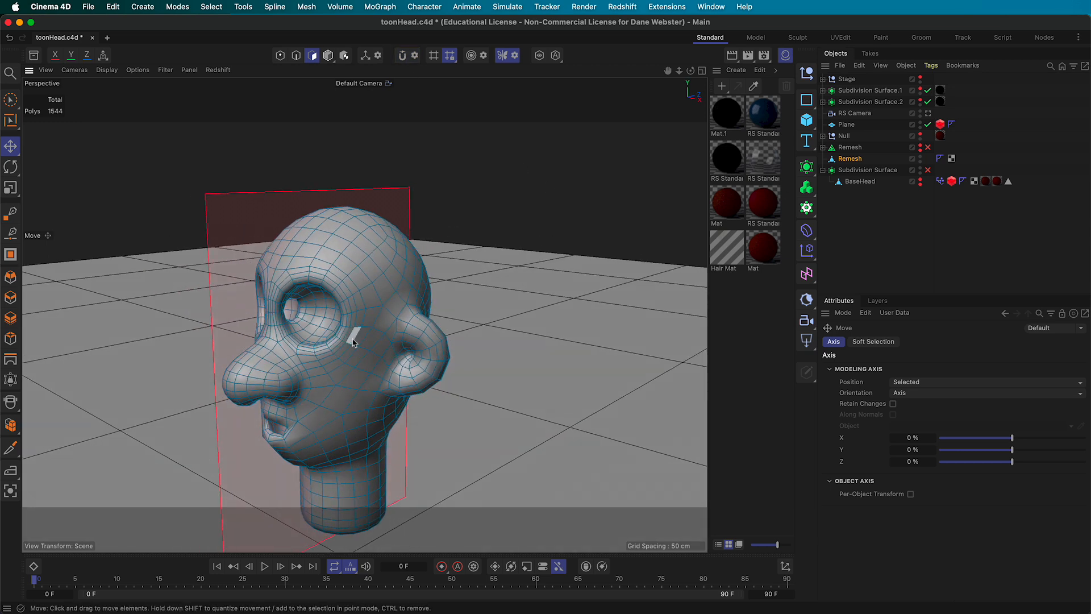
pyautogui.click(12, 105)
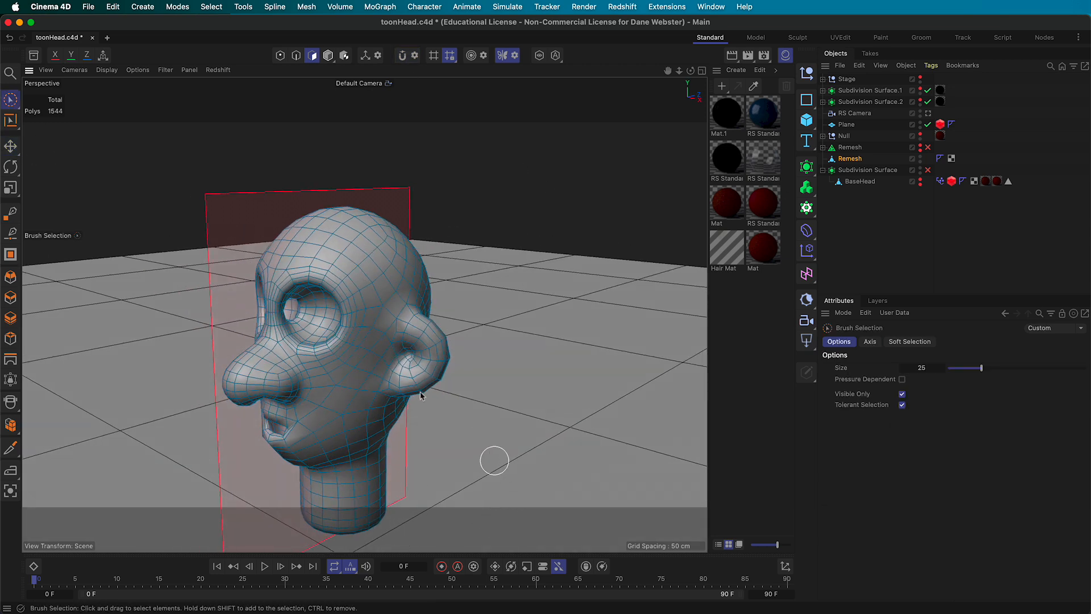
pyautogui.moveTo(349, 351); pyautogui.dragTo(292, 332)
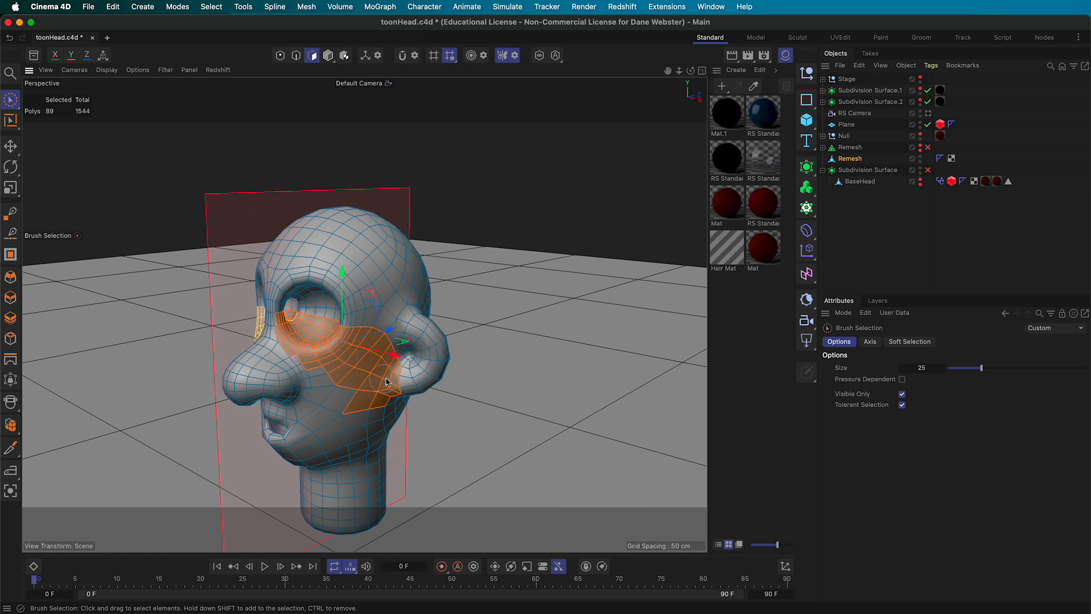
pyautogui.moveTo(341, 409)
pyautogui.mouseDown()
pyautogui.moveTo(278, 358)
pyautogui.moveTo(236, 385)
pyautogui.mouseUp()
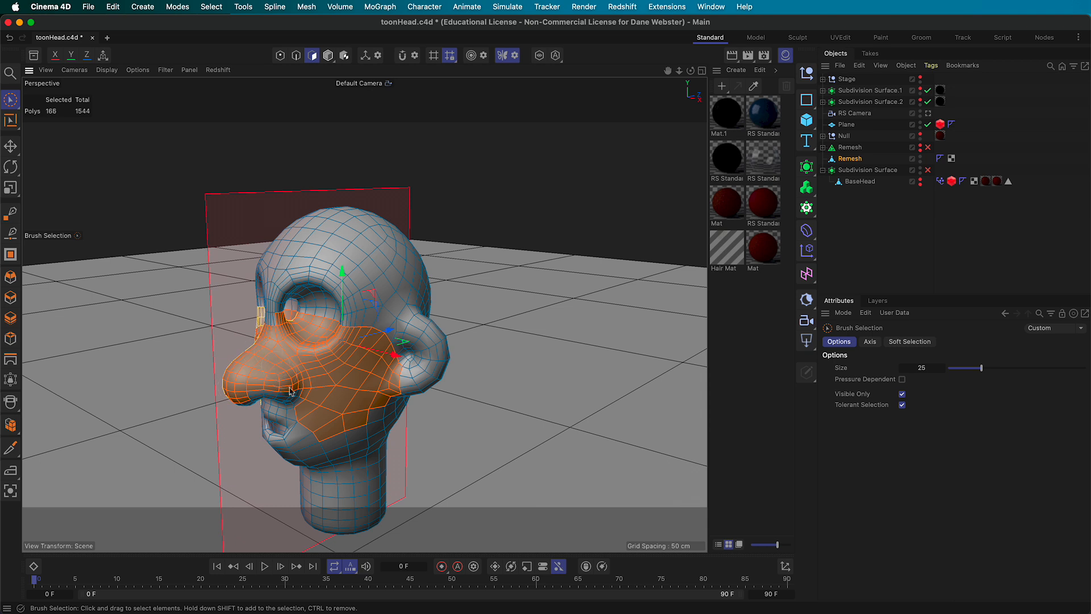
pyautogui.moveTo(377, 432)
pyautogui.keyDown('alt'); pyautogui.mouseDown()
pyautogui.moveTo(310, 400)
pyautogui.moveTo(438, 474)
pyautogui.mouseUp(); pyautogui.keyUp('alt')
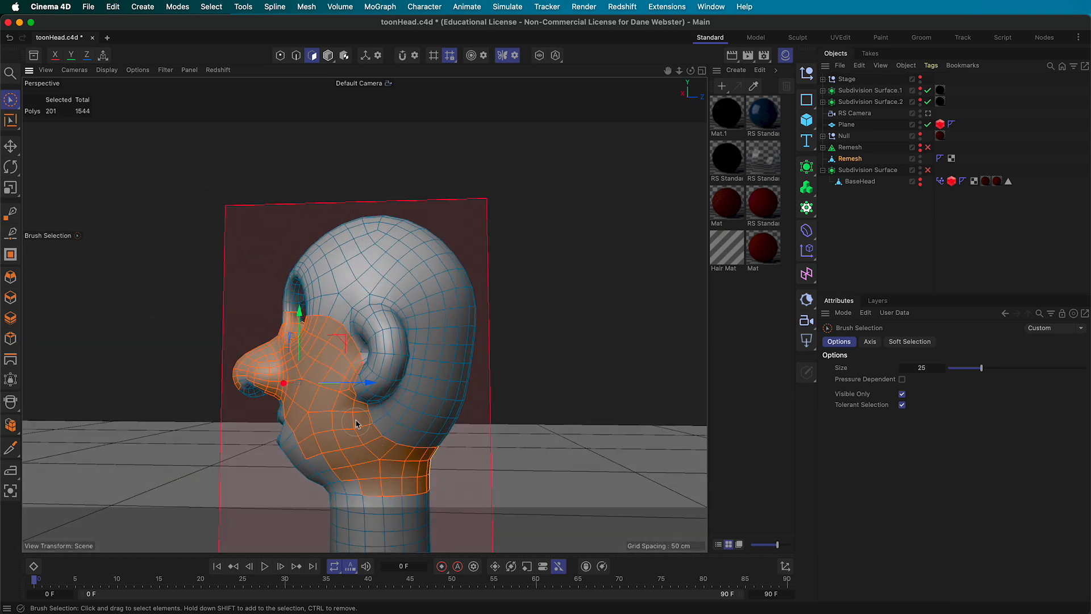
pyautogui.keyDown('shift'); pyautogui.moveTo(348, 484); pyautogui.dragTo(261, 401); pyautogui.keyUp('shift')
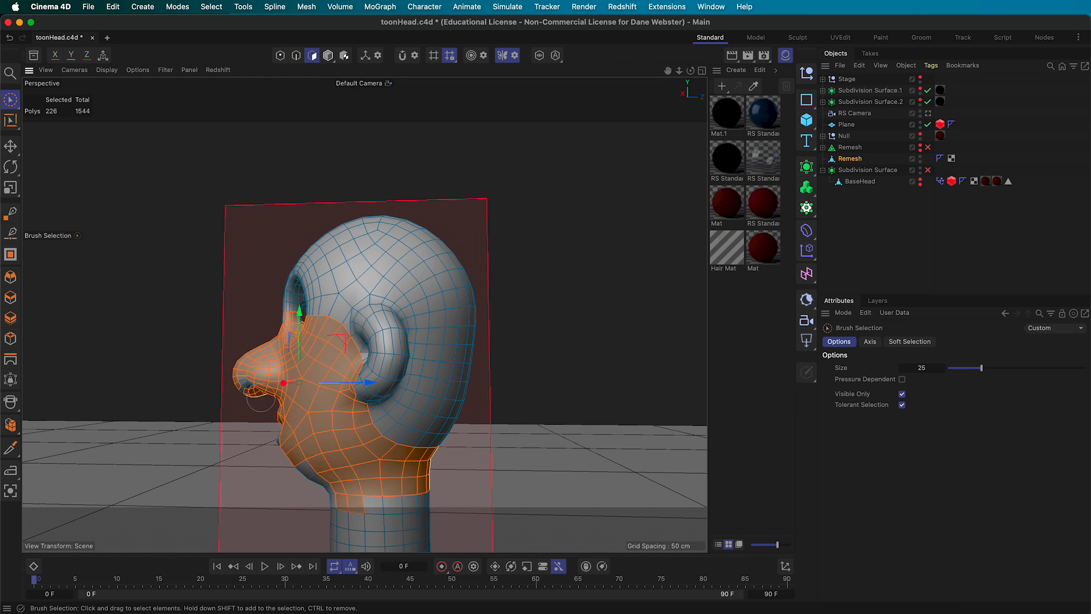
pyautogui.keyDown('alt'); pyautogui.moveTo(455, 451); pyautogui.dragTo(559, 453); pyautogui.keyUp('alt')
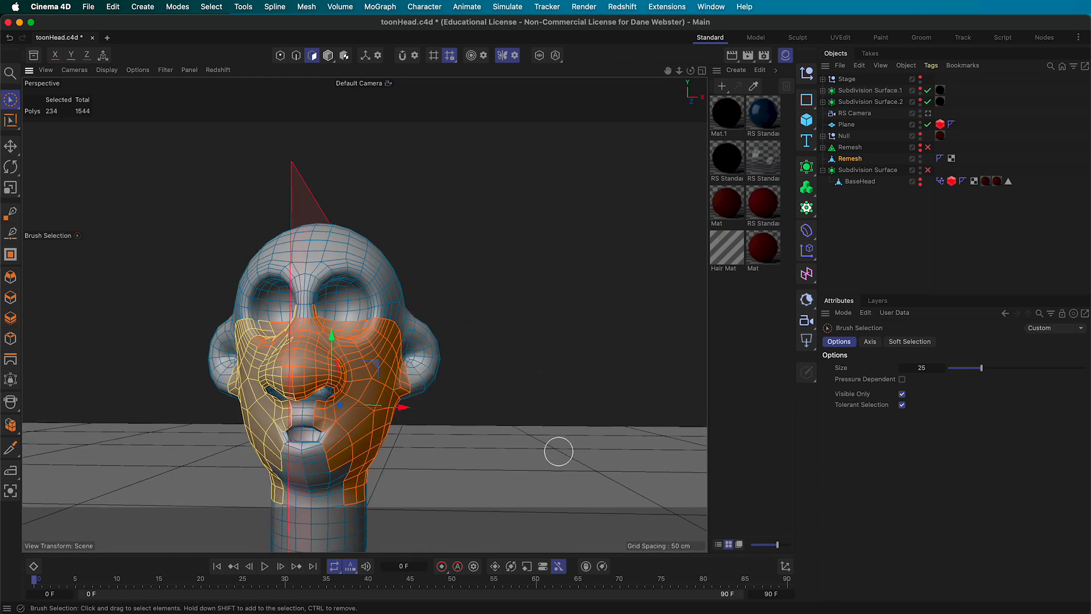
pyautogui.press('Delete')
# Select the connected neck piece of the shell and delete it
pyautogui.keyDown('alt'); pyautogui.moveTo(538, 414); pyautogui.dragTo(438, 434); pyautogui.keyUp('alt')
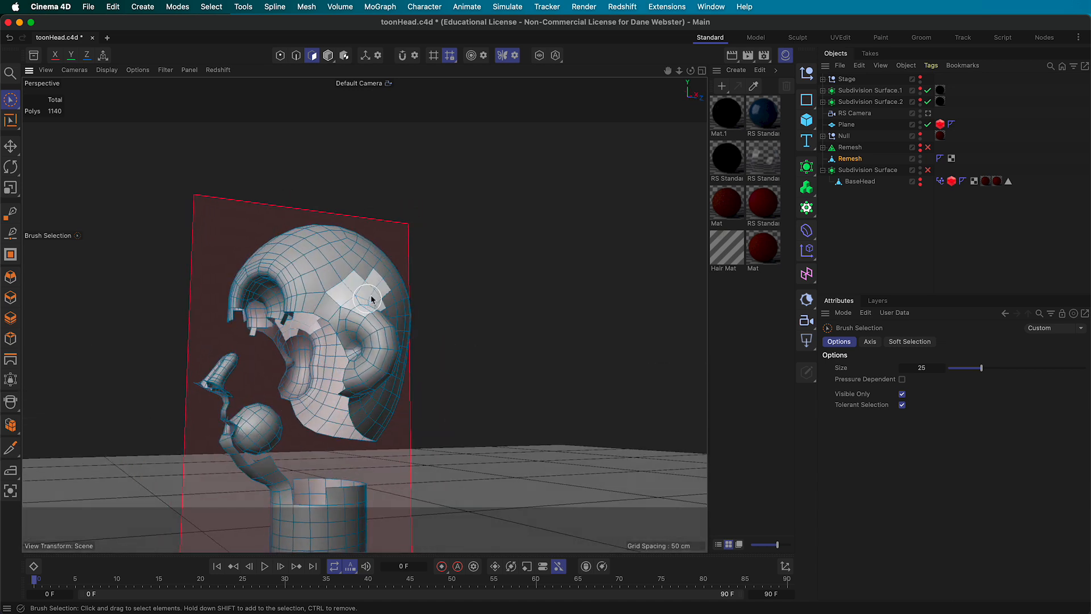
pyautogui.press('e')
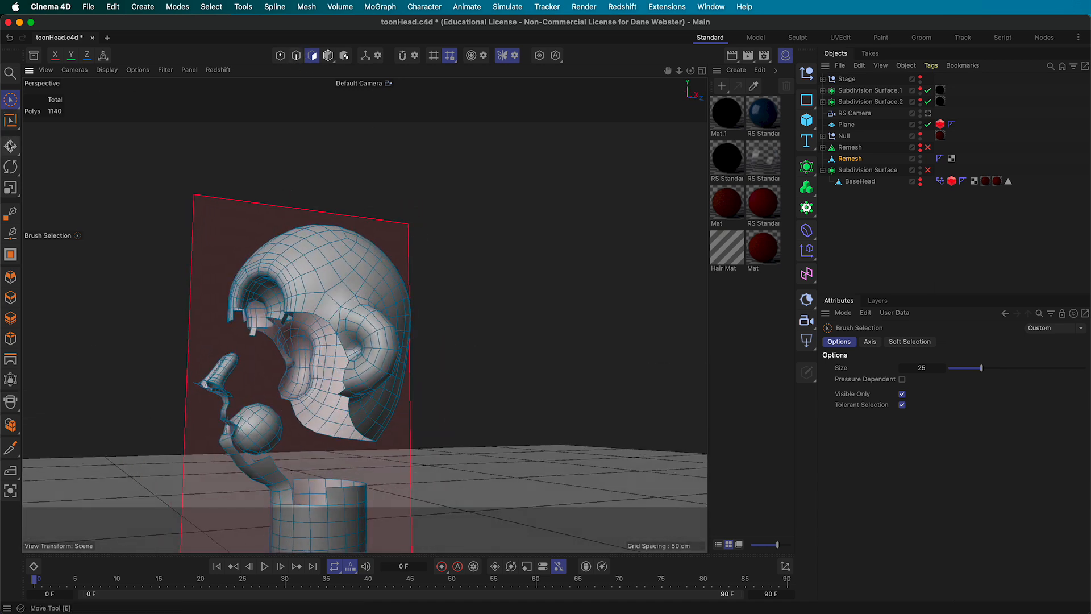
pyautogui.keyDown('alt'); pyautogui.moveTo(457, 370); pyautogui.dragTo(477, 292, button='middle'); pyautogui.keyUp('alt')
pyautogui.doubleClick(331, 454)
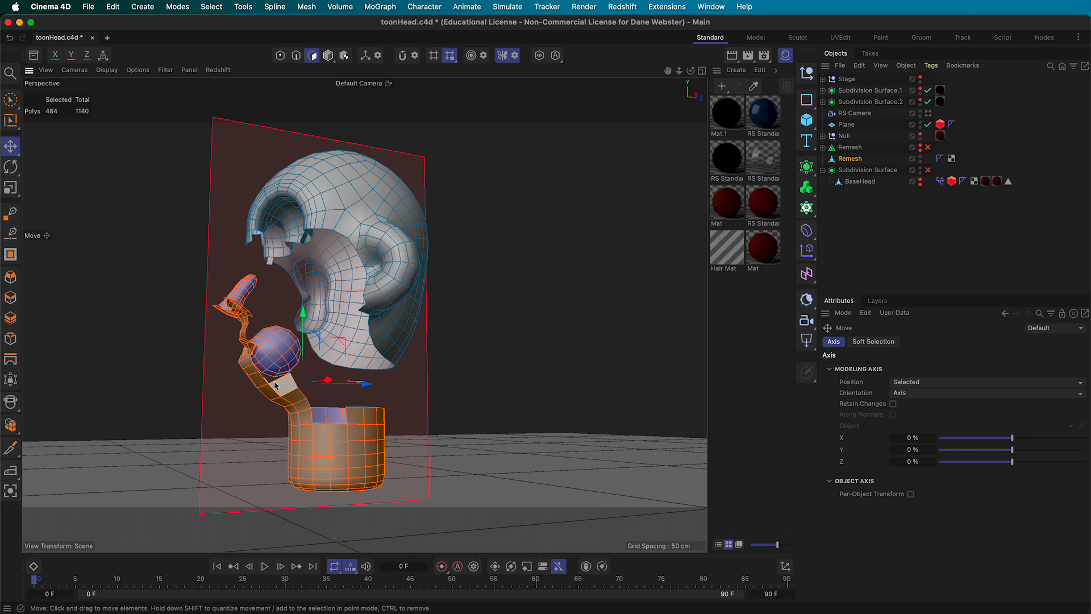
pyautogui.press('Delete')
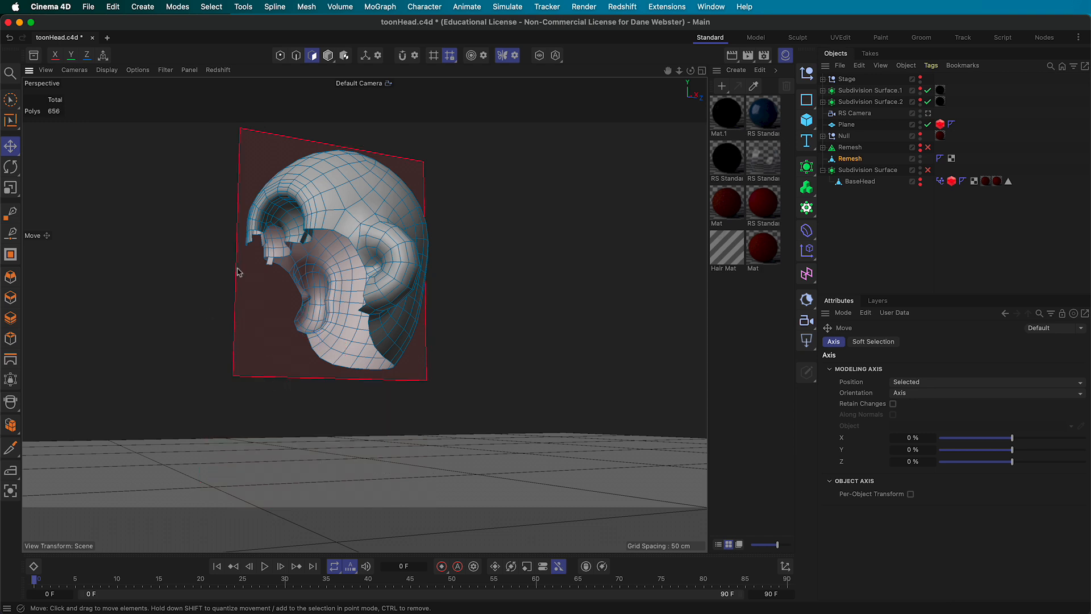
# Paint-select the groove polygons on the head shell and delete them
pyautogui.keyDown('alt'); pyautogui.moveTo(302, 245); pyautogui.dragTo(375, 197); pyautogui.keyUp('alt')
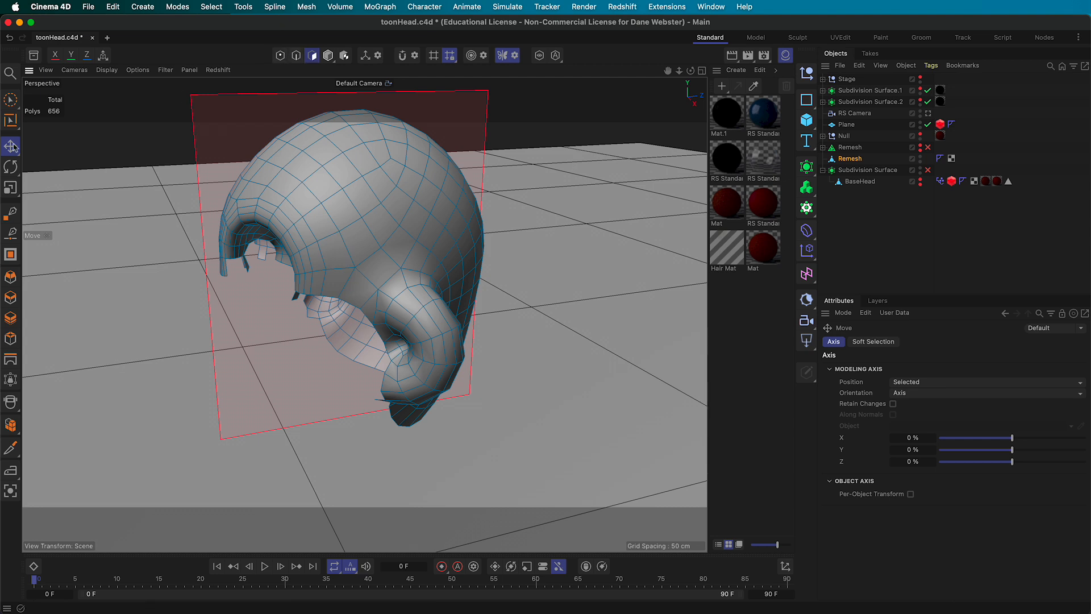
pyautogui.click(13, 103)
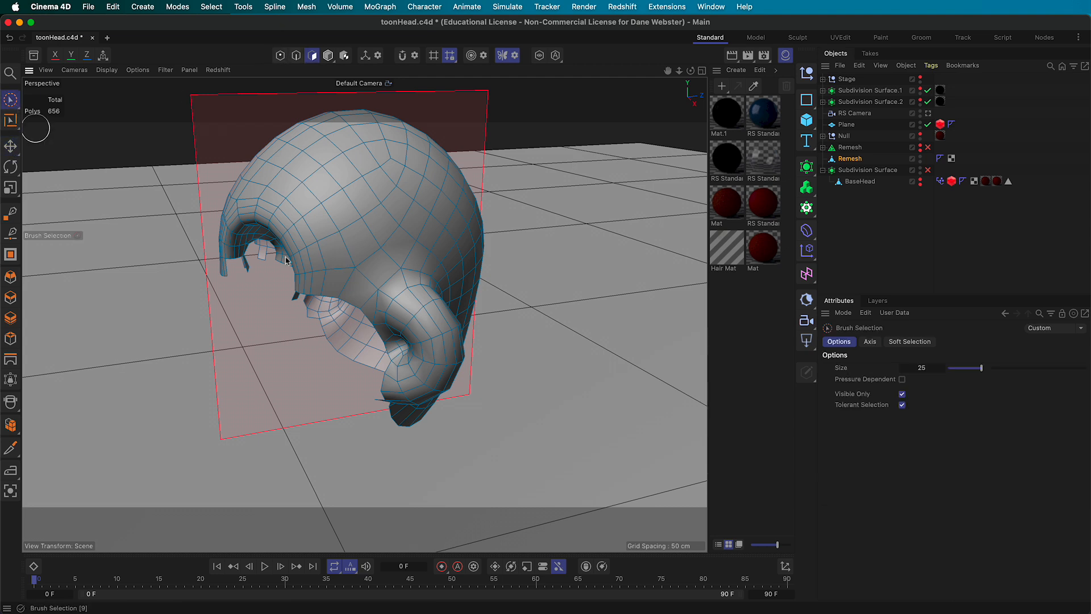
pyautogui.moveTo(317, 273)
pyautogui.mouseDown()
pyautogui.moveTo(250, 189)
pyautogui.moveTo(331, 262)
pyautogui.mouseUp()
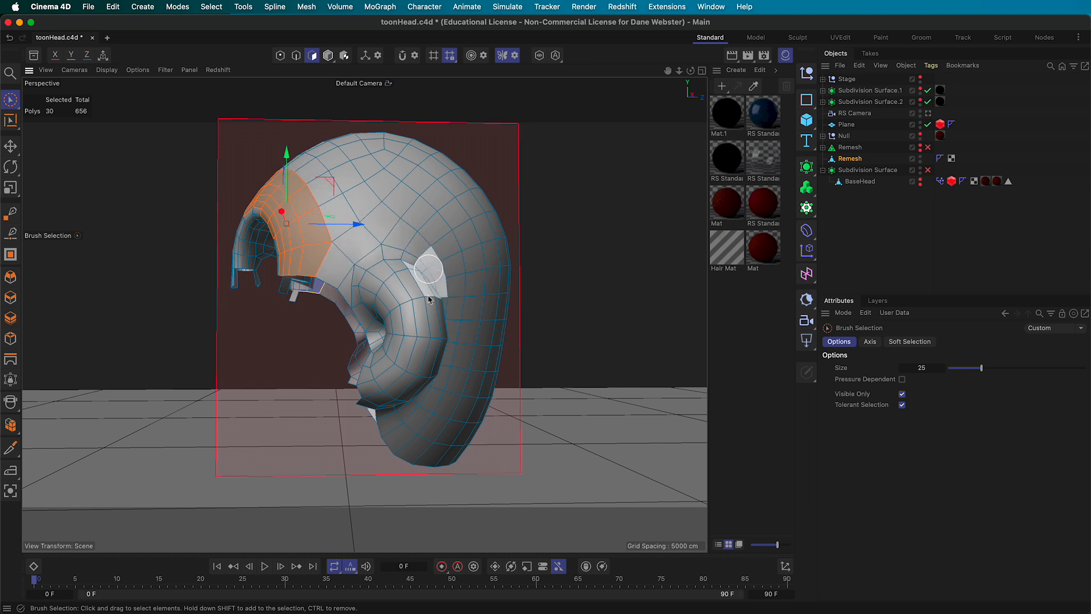
pyautogui.moveTo(358, 346)
pyautogui.keyDown('alt'); pyautogui.mouseDown()
pyautogui.moveTo(345, 299)
pyautogui.moveTo(365, 286)
pyautogui.moveTo(393, 300)
pyautogui.mouseUp(); pyautogui.keyUp('alt')
pyautogui.moveTo(411, 343)
pyautogui.keyDown('alt'); pyautogui.mouseDown()
pyautogui.moveTo(356, 316)
pyautogui.moveTo(359, 341)
pyautogui.mouseUp(); pyautogui.keyUp('alt')
pyautogui.press('super+z')
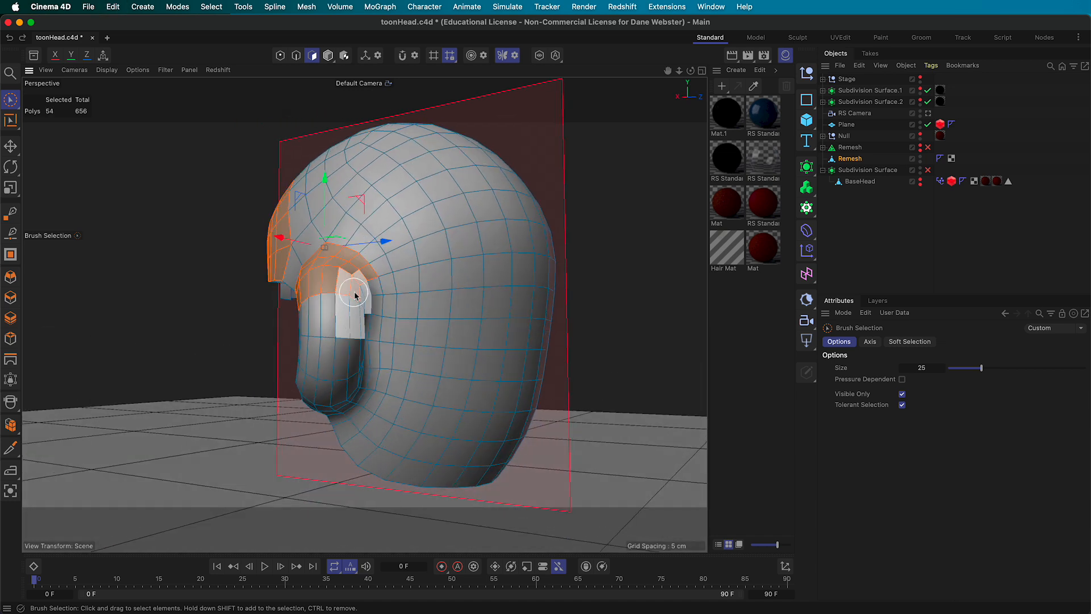
pyautogui.moveTo(361, 295)
pyautogui.keyDown('shift'); pyautogui.mouseDown()
pyautogui.moveTo(369, 326)
pyautogui.moveTo(358, 364)
pyautogui.mouseUp(); pyautogui.keyUp('shift')
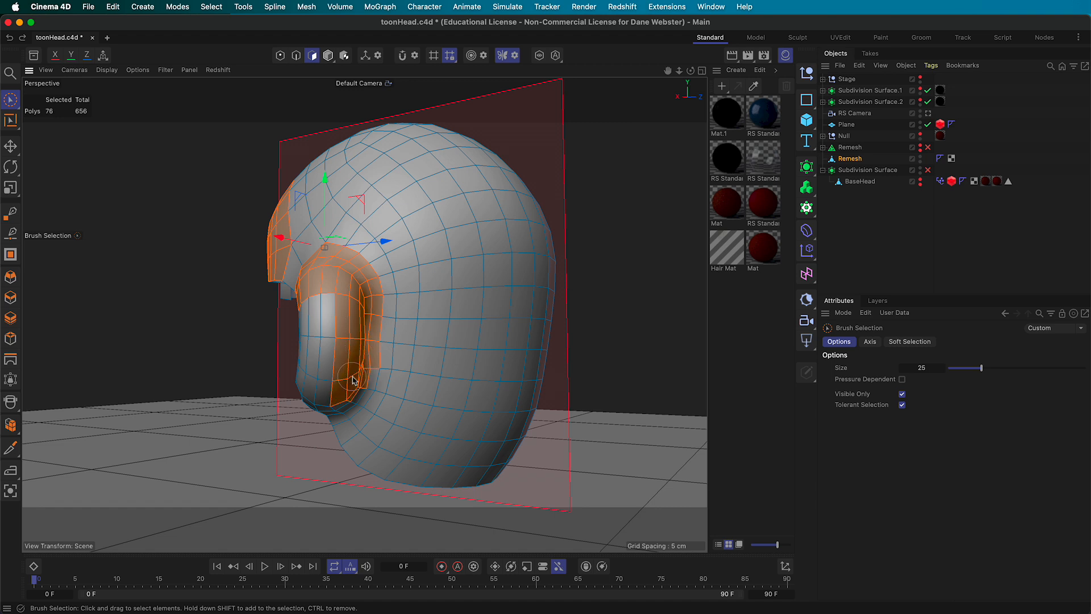
pyautogui.moveTo(351, 395)
pyautogui.keyDown('shift'); pyautogui.mouseDown()
pyautogui.moveTo(342, 405)
pyautogui.moveTo(458, 343)
pyautogui.moveTo(524, 344)
pyautogui.moveTo(561, 358)
pyautogui.moveTo(509, 370)
pyautogui.moveTo(585, 383)
pyautogui.moveTo(538, 390)
pyautogui.moveTo(409, 346)
pyautogui.moveTo(348, 342)
pyautogui.moveTo(320, 293)
pyautogui.mouseUp(); pyautogui.keyUp('shift')
pyautogui.press('Delete')
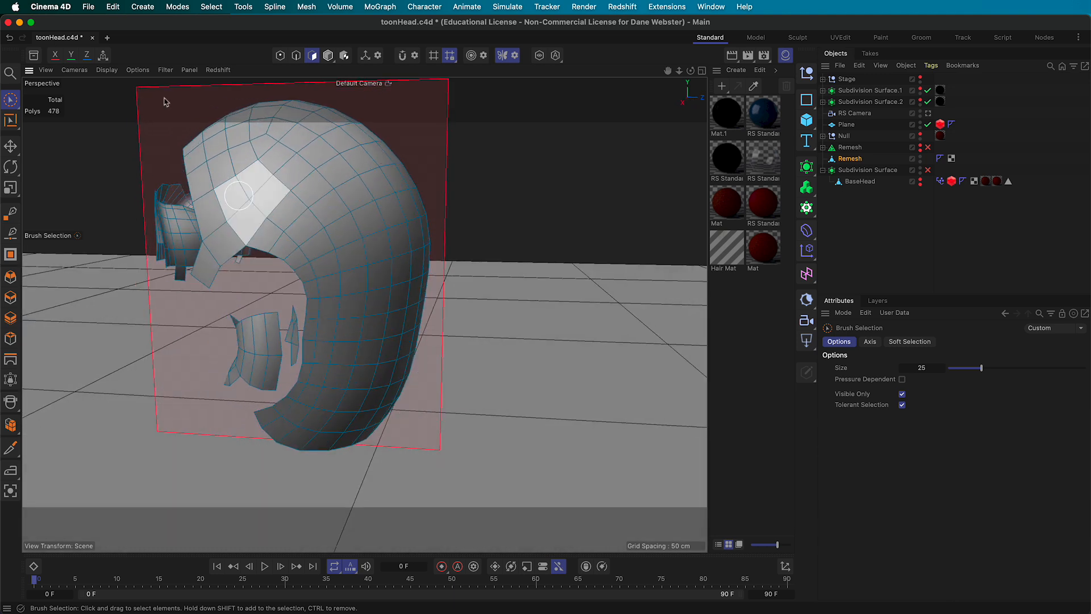
# Select the connected front face and brow pieces and delete them
pyautogui.click(10, 146)
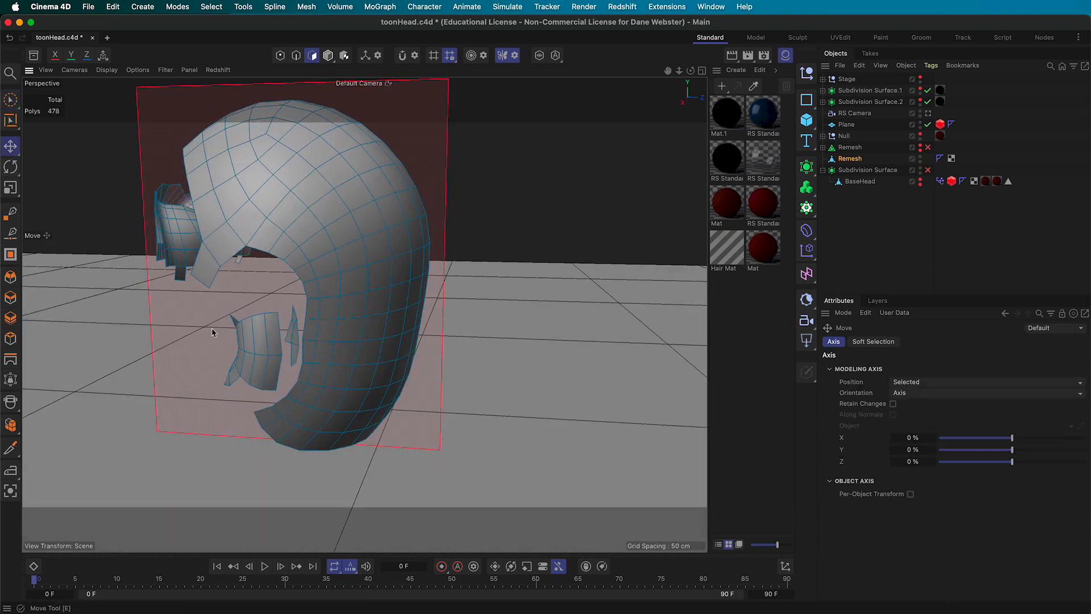
pyautogui.click(260, 335)
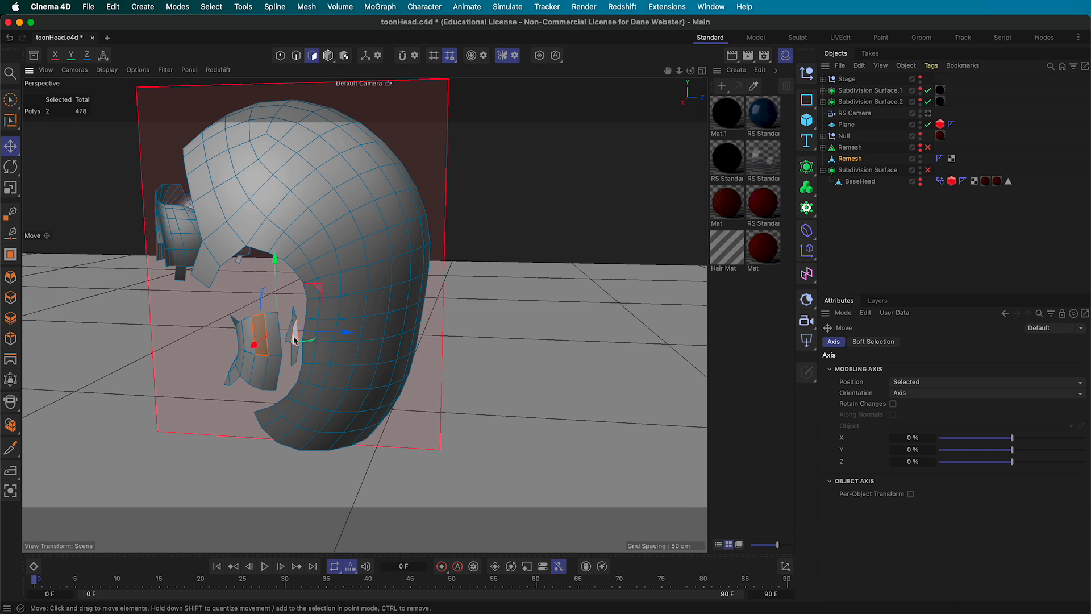
pyautogui.doubleClick(243, 370)
pyautogui.moveTo(244, 370)
pyautogui.keyDown('alt'); pyautogui.mouseDown()
pyautogui.moveTo(301, 341)
pyautogui.moveTo(560, 407)
pyautogui.mouseUp(); pyautogui.keyUp('alt')
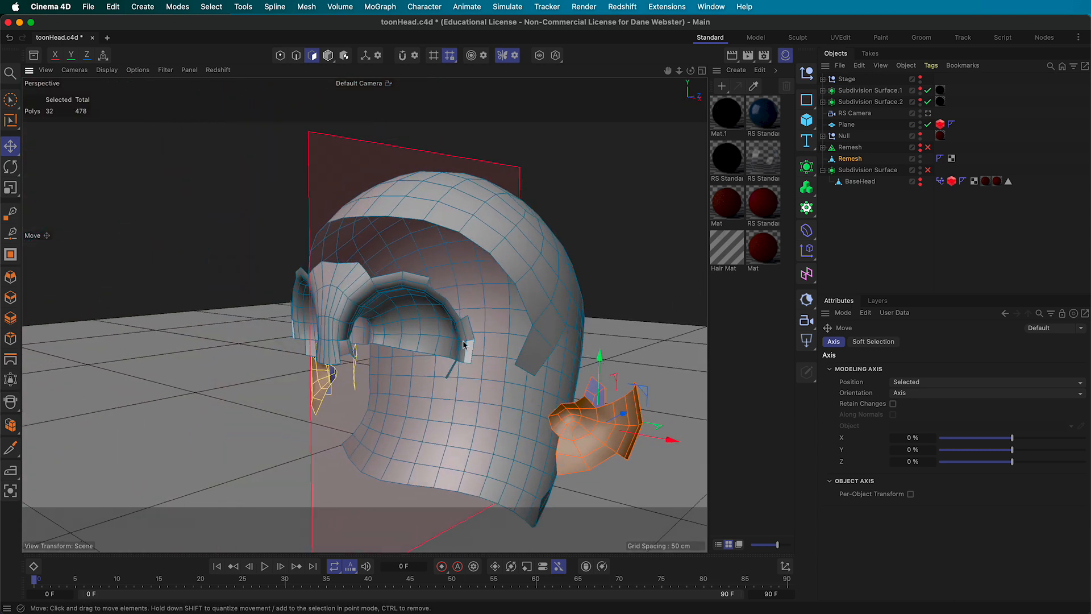
pyautogui.keyDown('shift'); pyautogui.doubleClick(422, 329); pyautogui.keyUp('shift')
pyautogui.keyDown('alt'); pyautogui.moveTo(432, 328); pyautogui.dragTo(246, 334); pyautogui.keyUp('alt')
pyautogui.press('Delete')
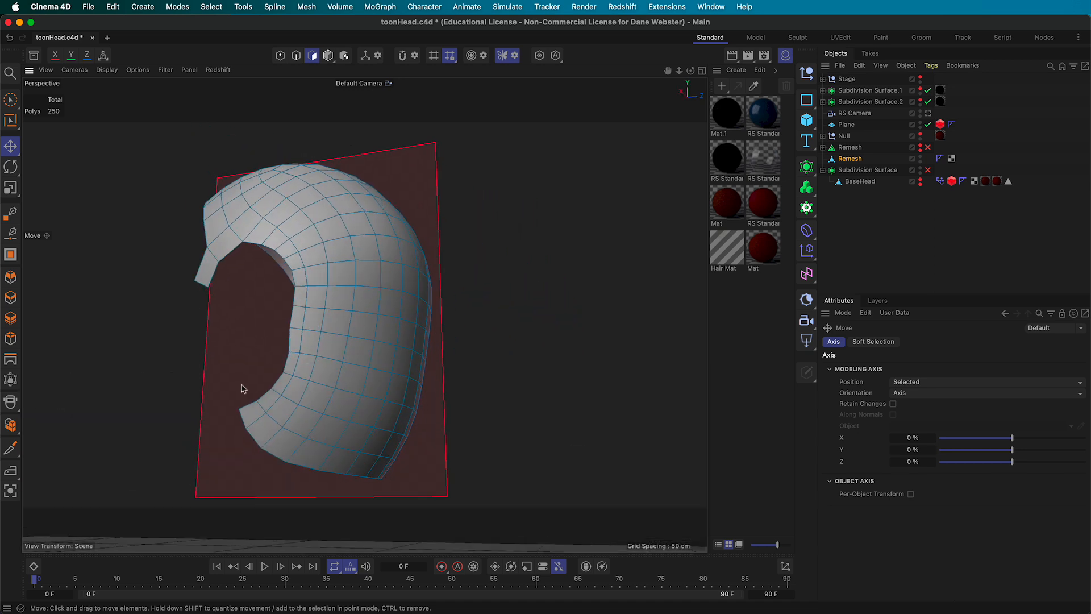
# Paint-select the lower rim polygons, delete them, and make BaseHead visible again
pyautogui.click(250, 414)
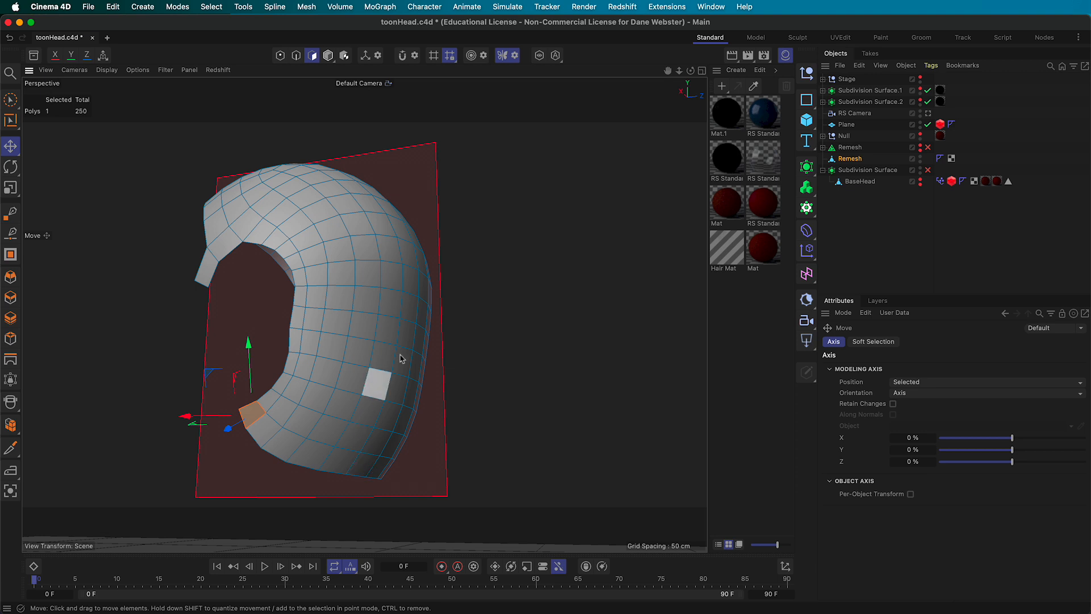
pyautogui.click(161, 156)
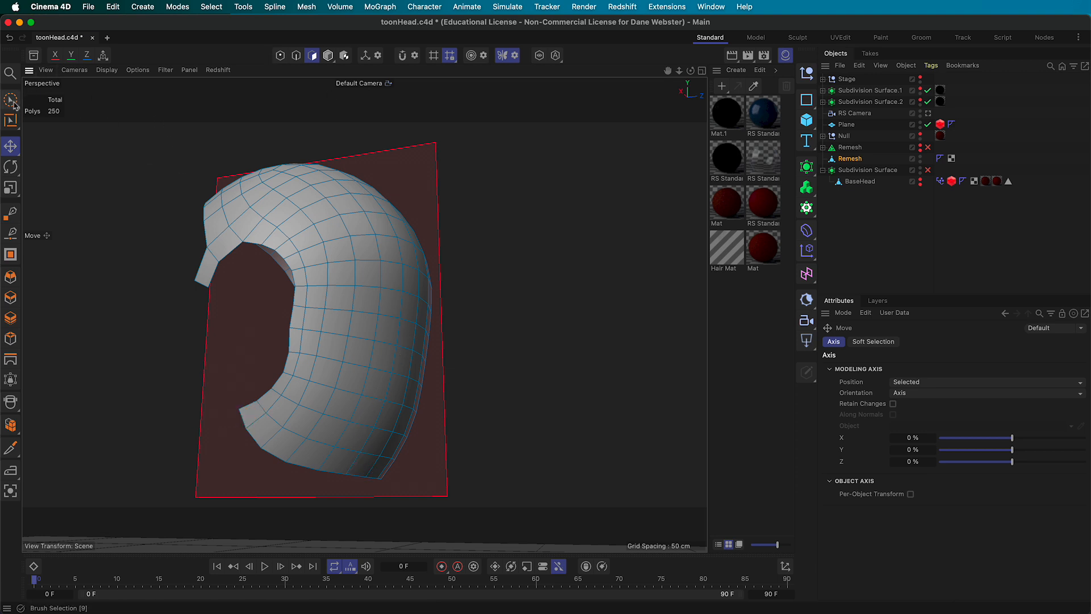
pyautogui.click(11, 102)
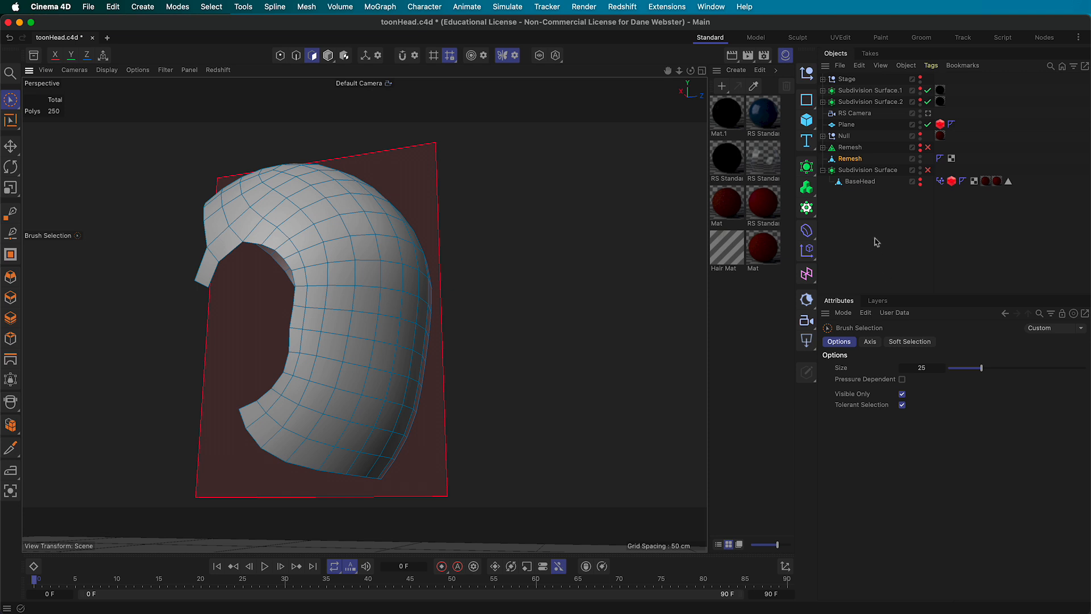
pyautogui.moveTo(247, 417)
pyautogui.mouseDown()
pyautogui.moveTo(316, 452)
pyautogui.moveTo(377, 463)
pyautogui.mouseUp()
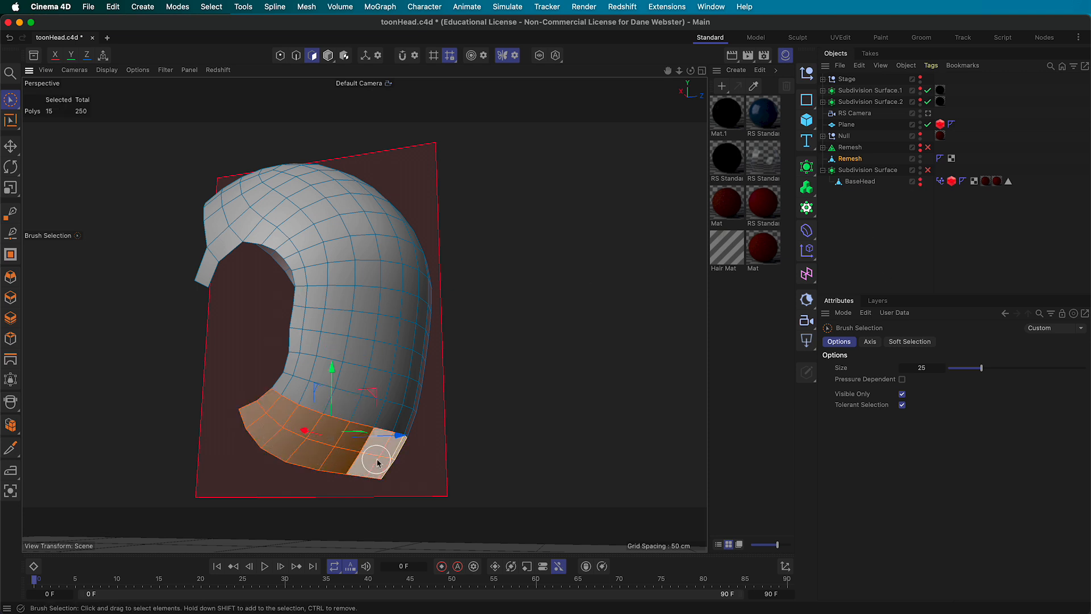
pyautogui.press('Delete')
pyautogui.keyDown('alt'); pyautogui.moveTo(364, 365); pyautogui.dragTo(391, 394); pyautogui.keyUp('alt')
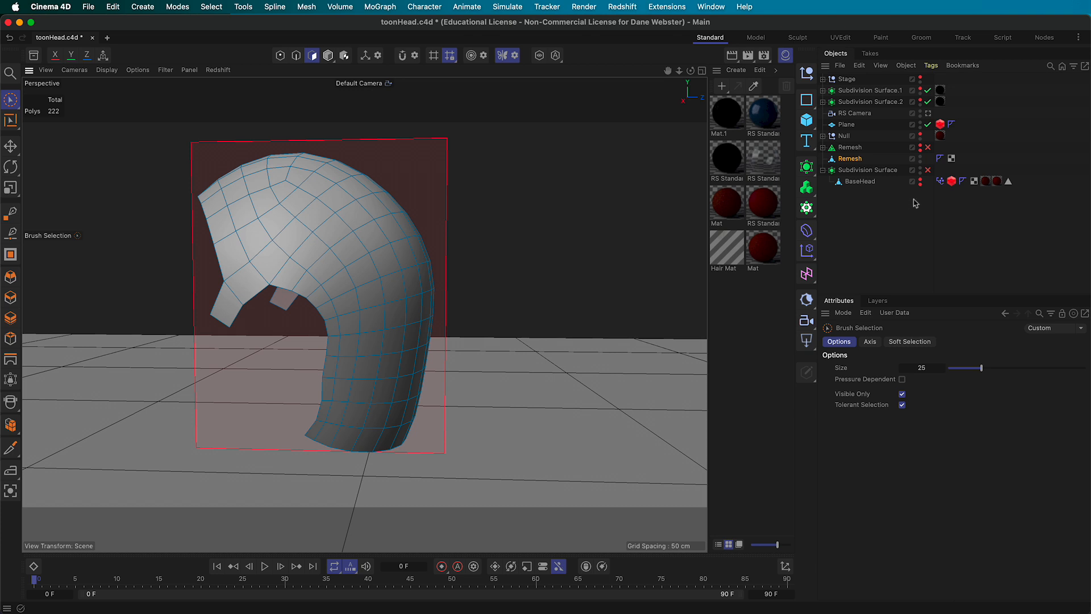
pyautogui.click(920, 182)
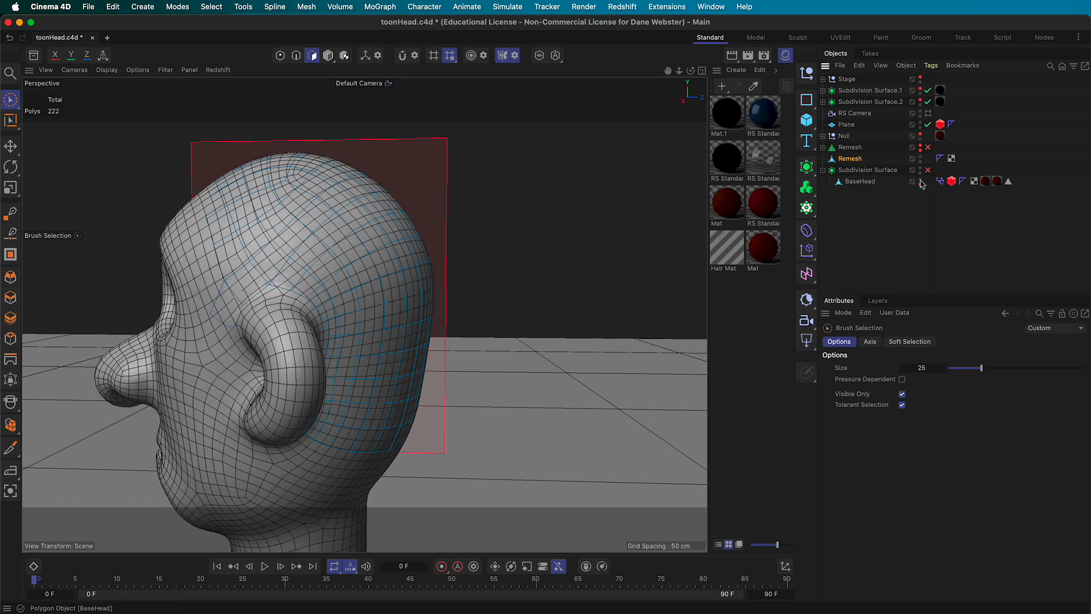
# Zoom in around the ear and select all polygons of the scalp shell
pyautogui.keyDown('alt'); pyautogui.moveTo(299, 360); pyautogui.dragTo(285, 377); pyautogui.keyUp('alt')
pyautogui.keyDown('alt'); pyautogui.moveTo(285, 378); pyautogui.dragTo(327, 379, button='right'); pyautogui.keyUp('alt')
pyautogui.moveTo(314, 348)
pyautogui.keyDown('alt'); pyautogui.mouseDown()
pyautogui.moveTo(353, 364)
pyautogui.moveTo(335, 315)
pyautogui.mouseUp(); pyautogui.keyUp('alt')
pyautogui.click(348, 299)
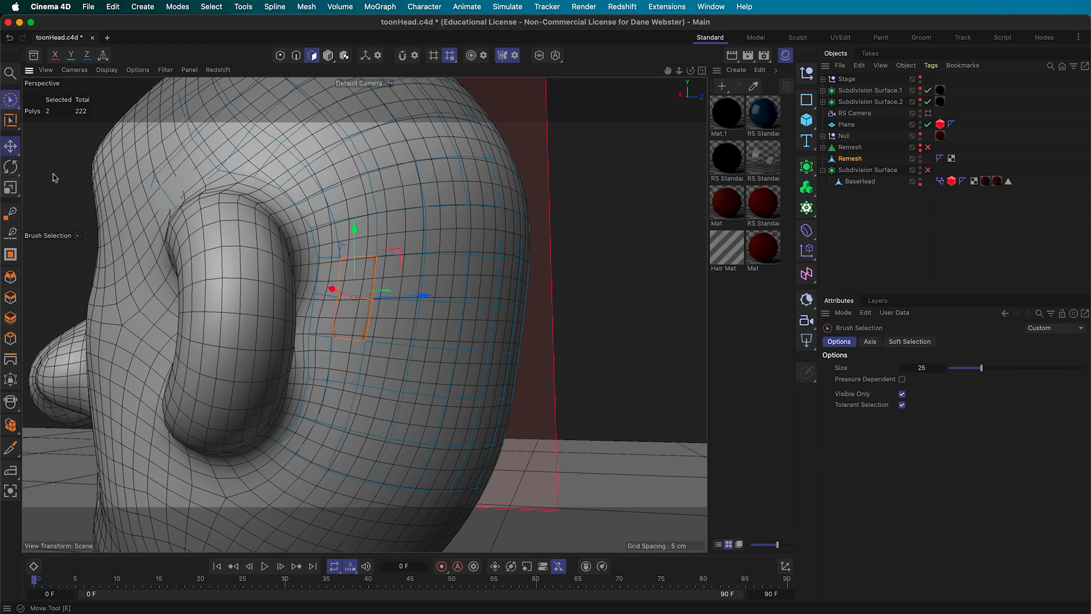
pyautogui.click(10, 146)
pyautogui.doubleClick(414, 265)
# Orbit and zoom to the head's left front to check how the cap sits
pyautogui.keyDown('alt'); pyautogui.moveTo(535, 373); pyautogui.dragTo(467, 377, button='right'); pyautogui.keyUp('alt')
pyautogui.keyDown('alt'); pyautogui.moveTo(469, 381); pyautogui.dragTo(438, 377); pyautogui.keyUp('alt')
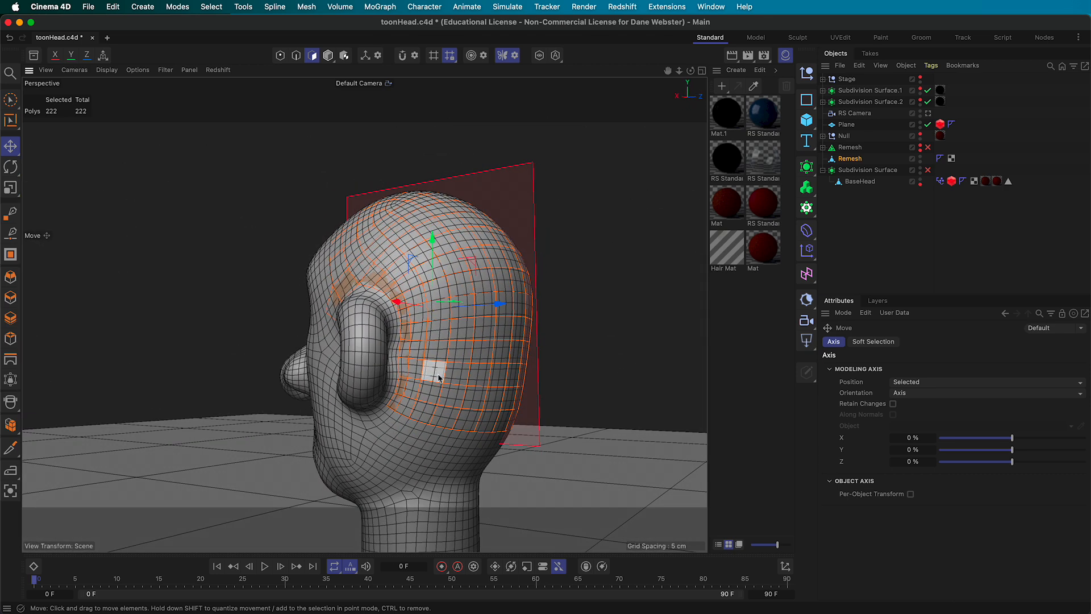
pyautogui.keyDown('alt'); pyautogui.moveTo(378, 331); pyautogui.dragTo(492, 366); pyautogui.keyUp('alt')
pyautogui.keyDown('alt'); pyautogui.moveTo(459, 342); pyautogui.dragTo(495, 349, button='right'); pyautogui.keyUp('alt')
pyautogui.keyDown('alt'); pyautogui.moveTo(494, 349); pyautogui.dragTo(448, 353); pyautogui.keyUp('alt')
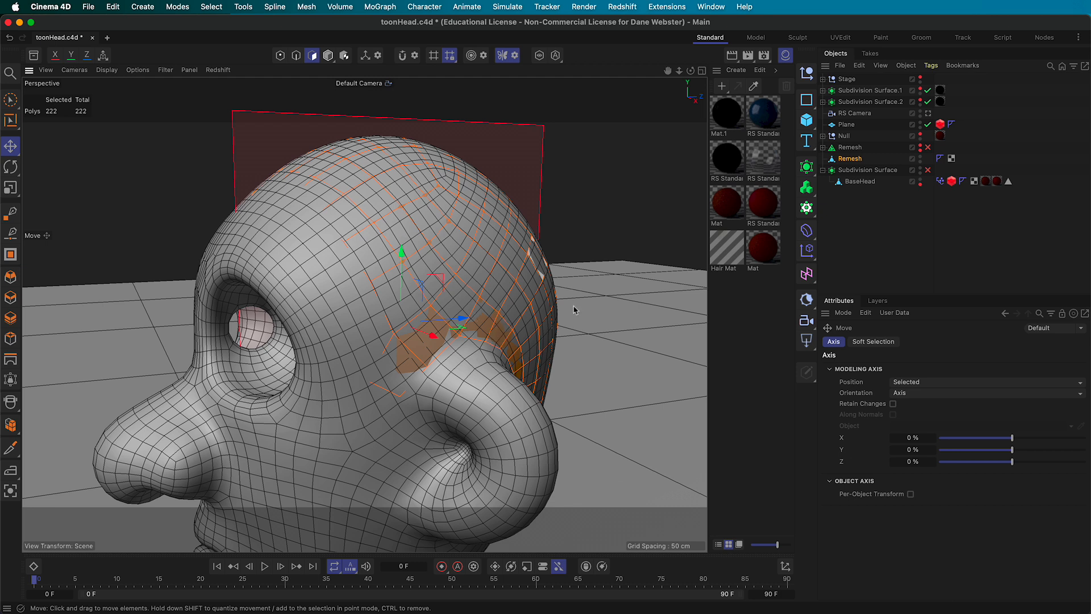
# Rename the Remesh object to Scalp
pyautogui.click(852, 159)
pyautogui.doubleClick(852, 159)
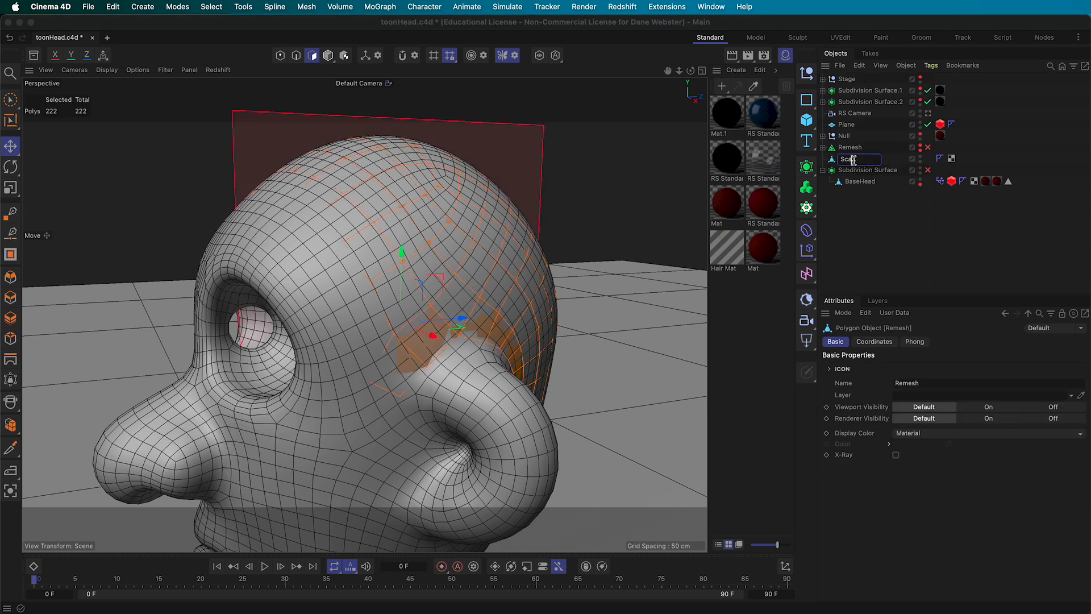
pyautogui.press('Return')
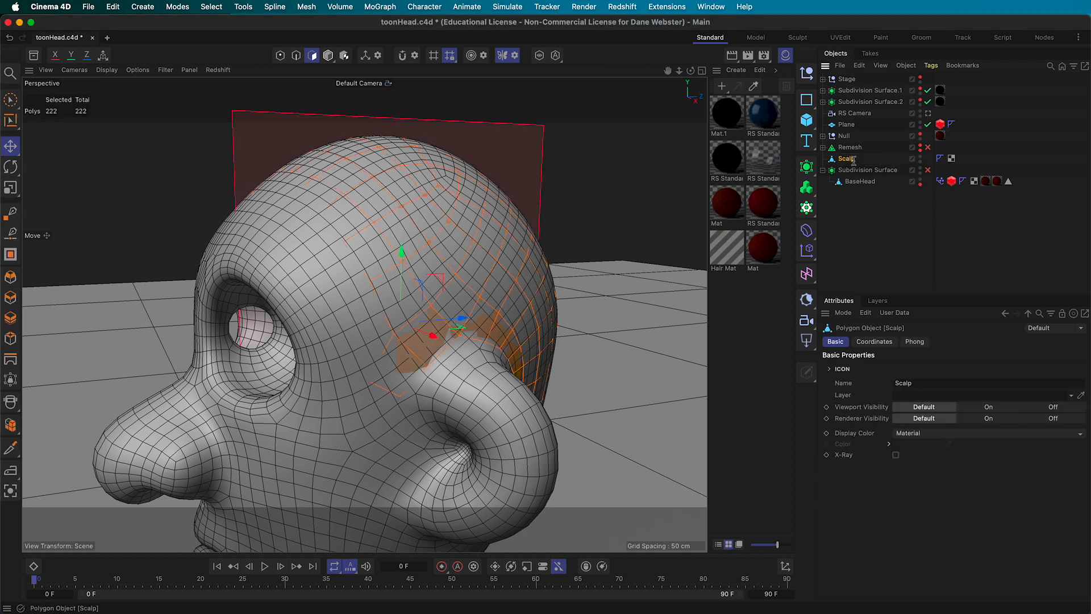
# Enable 3D Snap with Polygon snapping in the snap settings
pyautogui.click(416, 57)
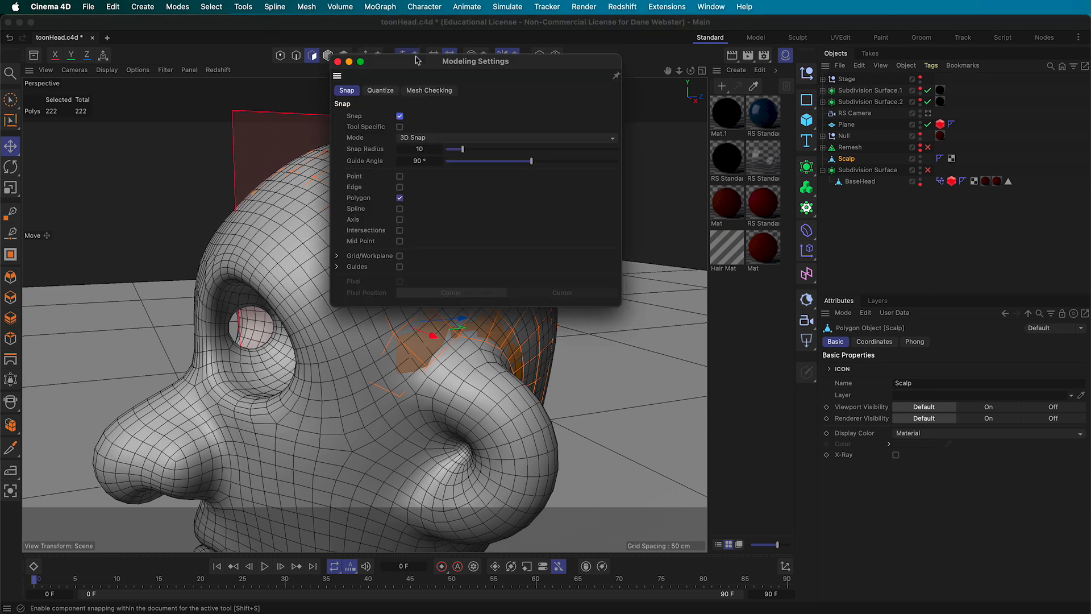
pyautogui.click(413, 138)
pyautogui.click(412, 194)
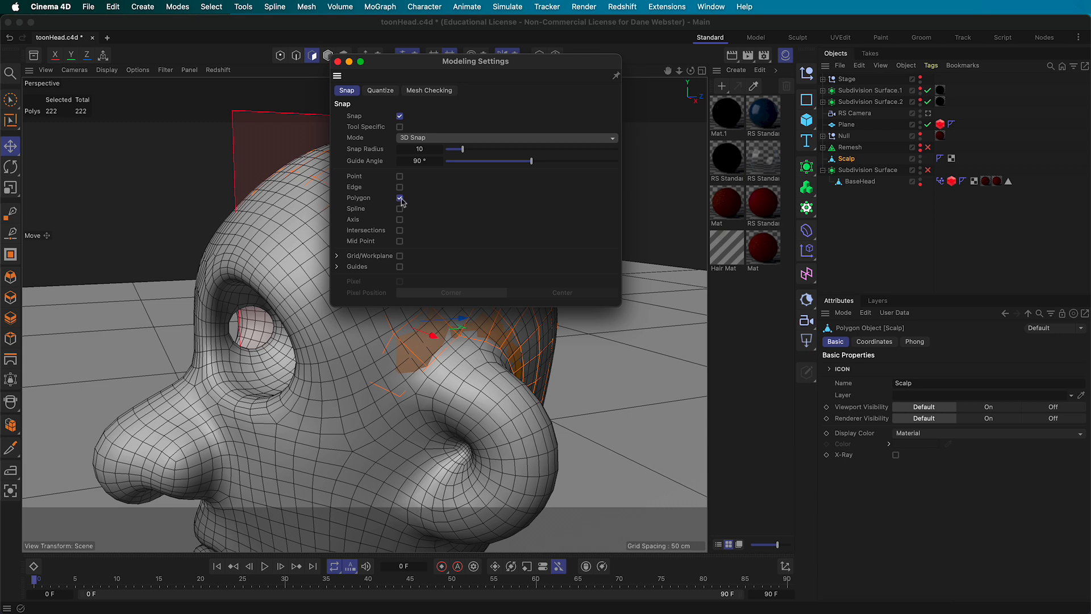
pyautogui.click(338, 61)
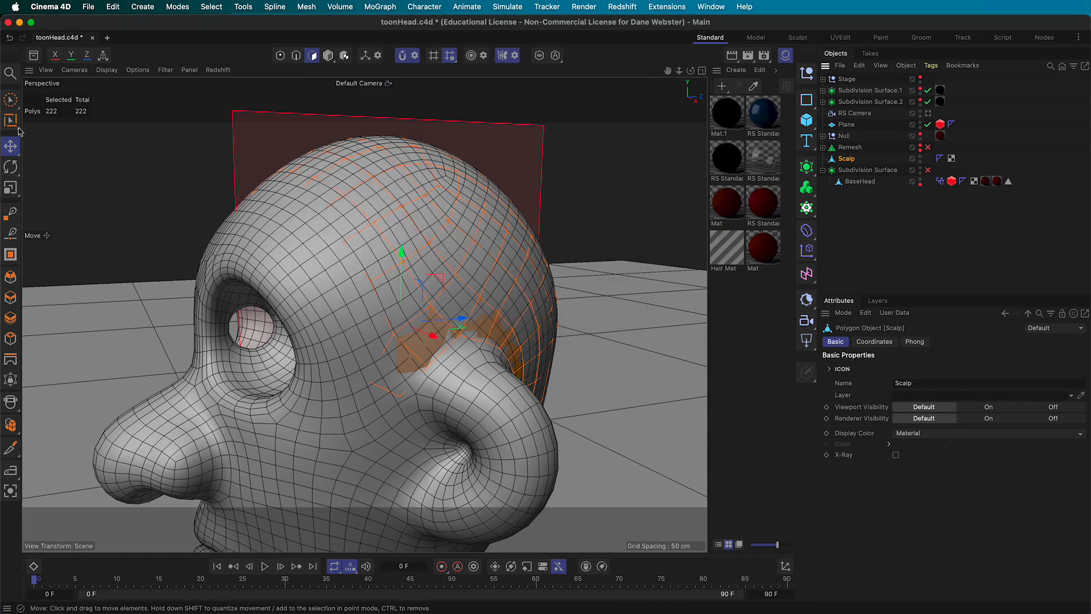
pyautogui.click(279, 57)
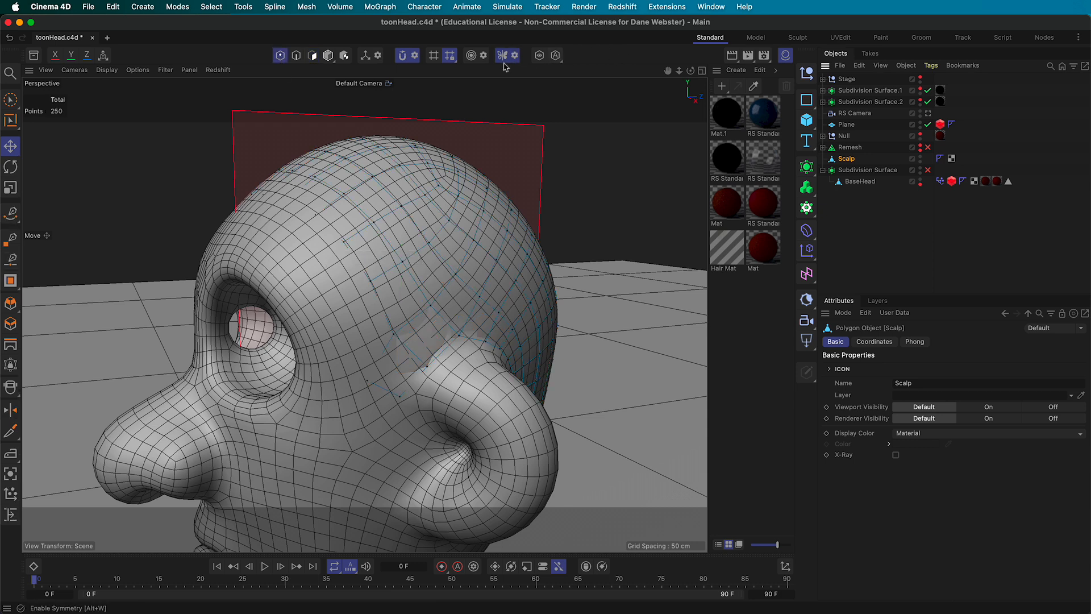
# Snap Scalp points onto the head surface along the top and hairline
pyautogui.moveTo(373, 280); pyautogui.dragTo(387, 271)
pyautogui.keyDown('alt'); pyautogui.moveTo(299, 322); pyautogui.dragTo(561, 278); pyautogui.keyUp('alt')
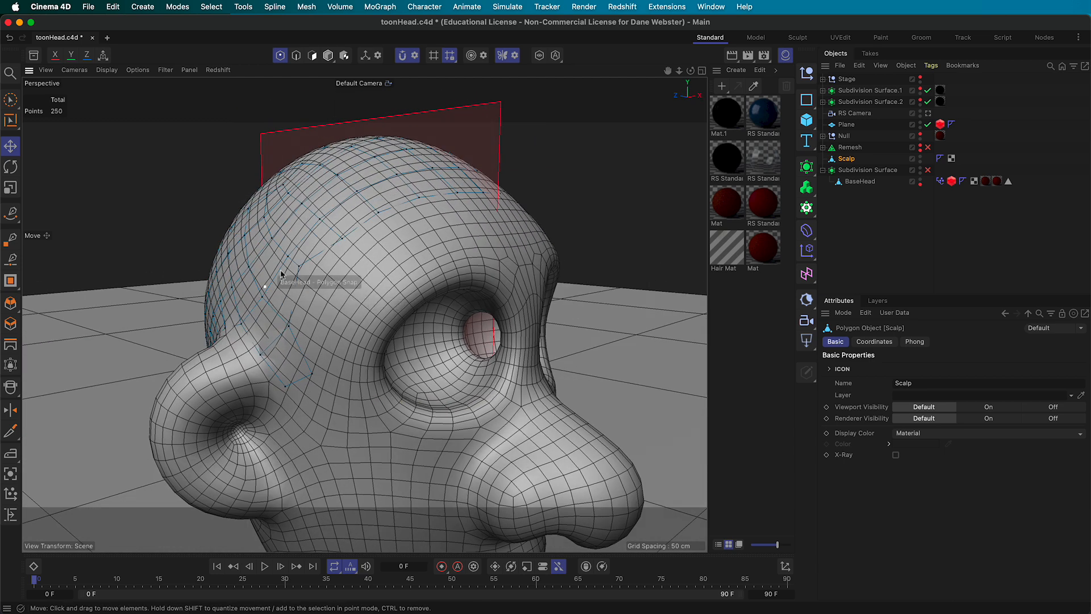
pyautogui.keyDown('alt'); pyautogui.moveTo(299, 271); pyautogui.dragTo(272, 227); pyautogui.keyUp('alt')
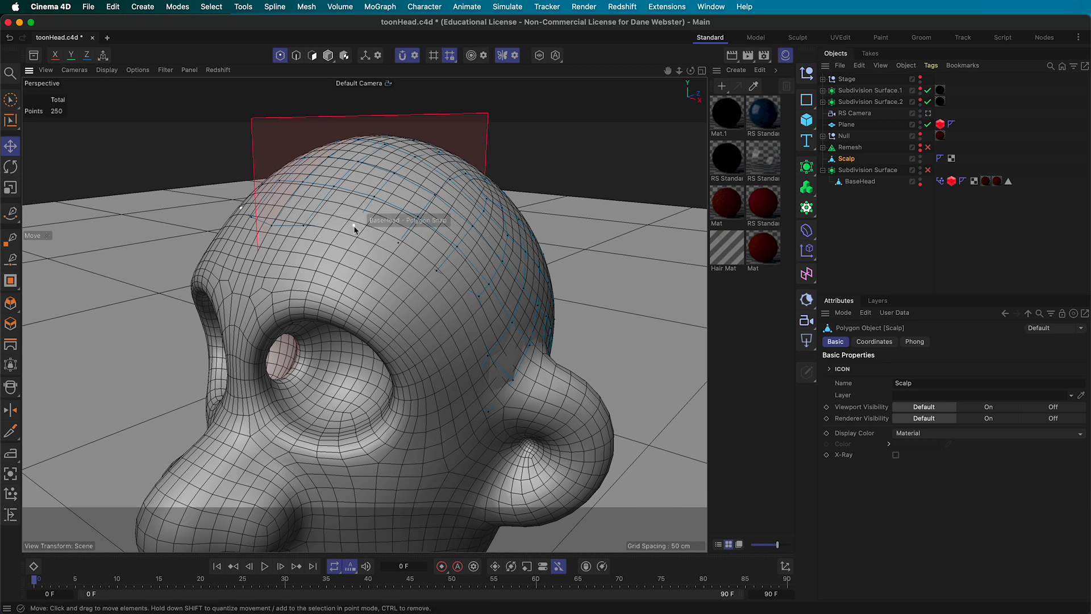
pyautogui.moveTo(355, 228); pyautogui.dragTo(368, 211)
pyautogui.moveTo(398, 244); pyautogui.dragTo(378, 185)
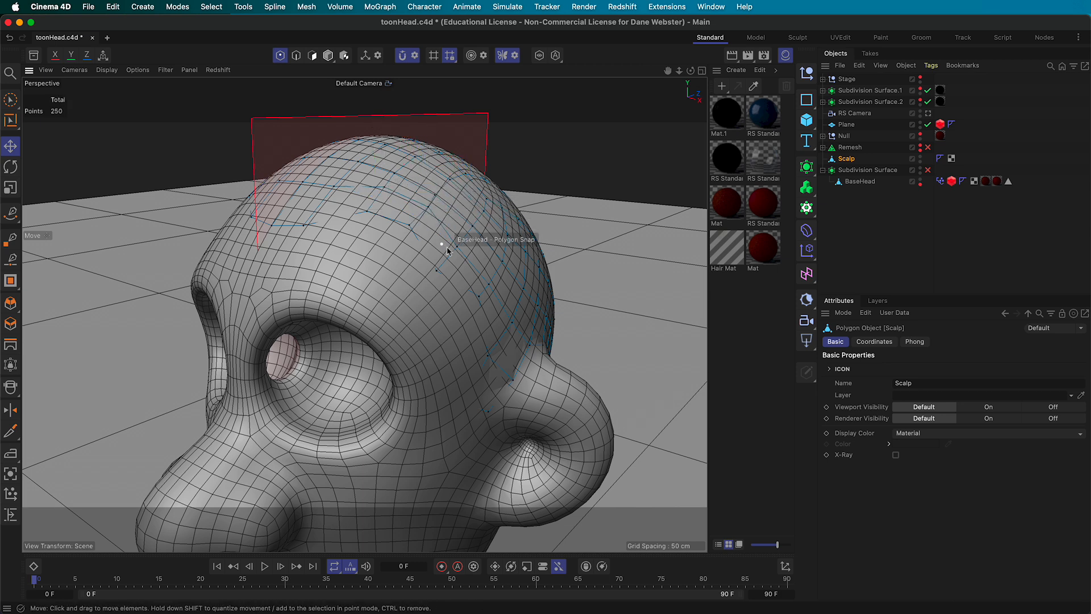
pyautogui.moveTo(457, 249); pyautogui.dragTo(465, 243)
pyautogui.moveTo(466, 239); pyautogui.dragTo(458, 260)
# Pull Scalp points down the side of the head toward the temple and ear
pyautogui.moveTo(478, 296); pyautogui.dragTo(454, 358)
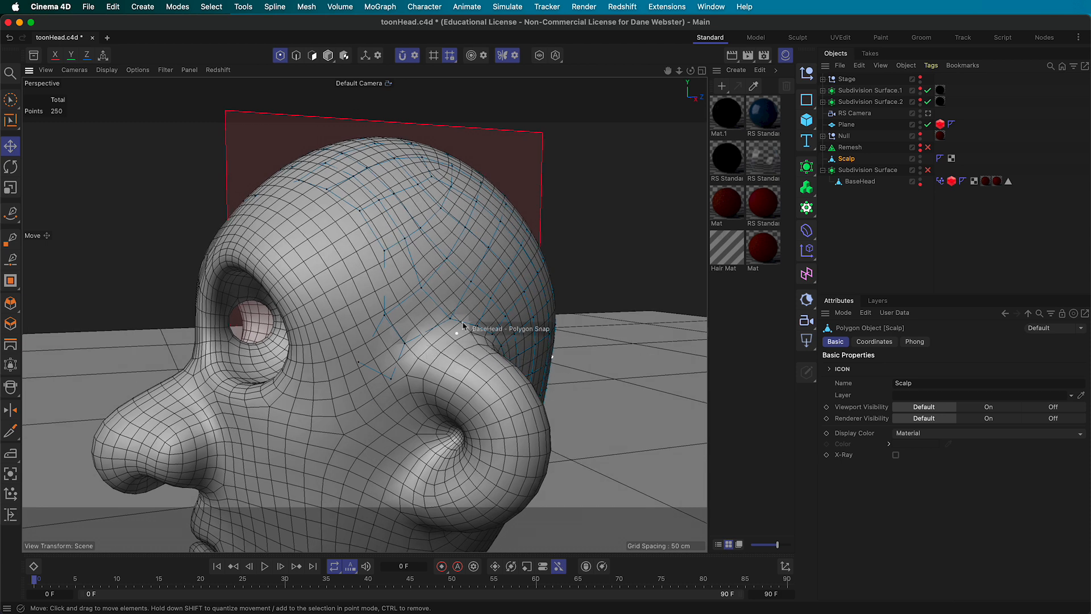
pyautogui.moveTo(405, 342); pyautogui.dragTo(389, 383)
pyautogui.click(380, 319)
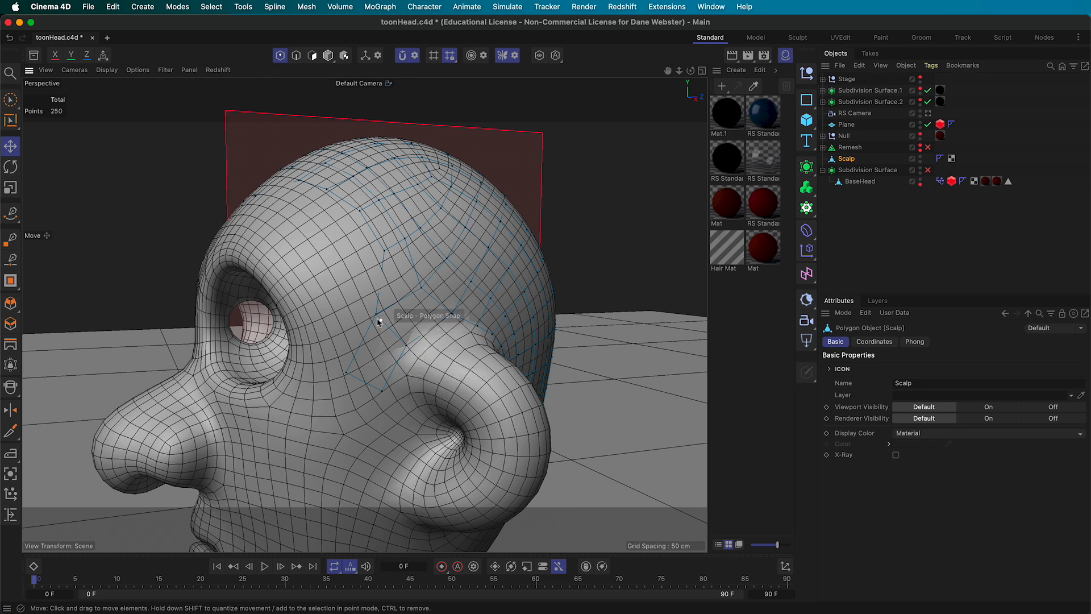
pyautogui.moveTo(375, 314); pyautogui.dragTo(367, 335)
pyautogui.keyDown('alt'); pyautogui.moveTo(456, 346); pyautogui.dragTo(374, 317); pyautogui.keyUp('alt')
pyautogui.keyDown('alt'); pyautogui.moveTo(406, 422); pyautogui.dragTo(420, 490); pyautogui.keyUp('alt')
pyautogui.click(391, 348)
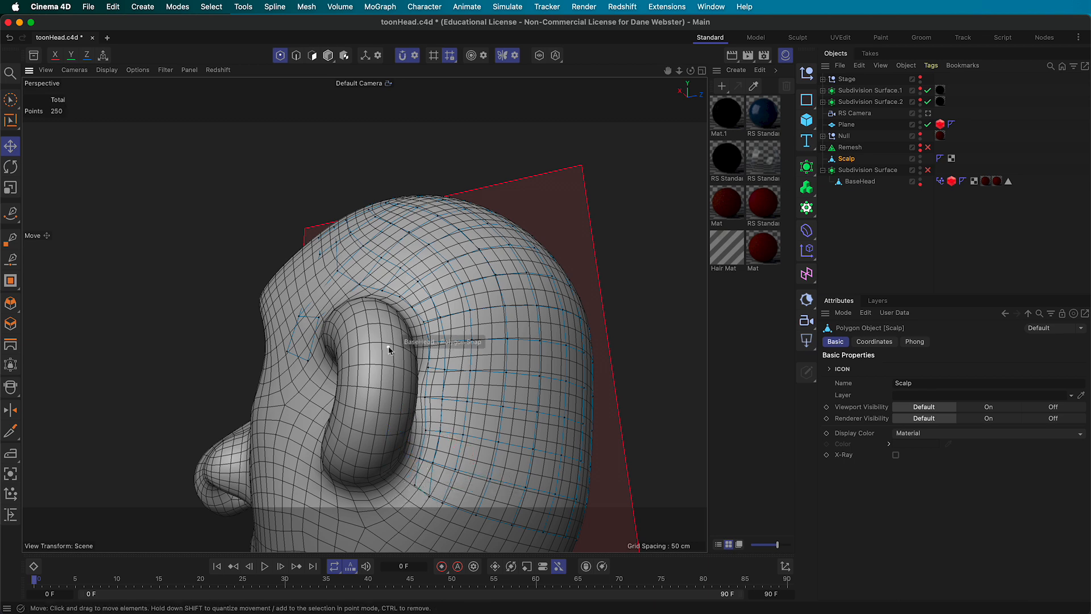
pyautogui.keyDown('alt'); pyautogui.moveTo(391, 348); pyautogui.dragTo(521, 397); pyautogui.keyUp('alt')
pyautogui.keyDown('alt'); pyautogui.moveTo(527, 396); pyautogui.dragTo(268, 291, button='right'); pyautogui.keyUp('alt')
pyautogui.keyDown('alt'); pyautogui.moveTo(268, 291); pyautogui.dragTo(295, 344); pyautogui.keyUp('alt')
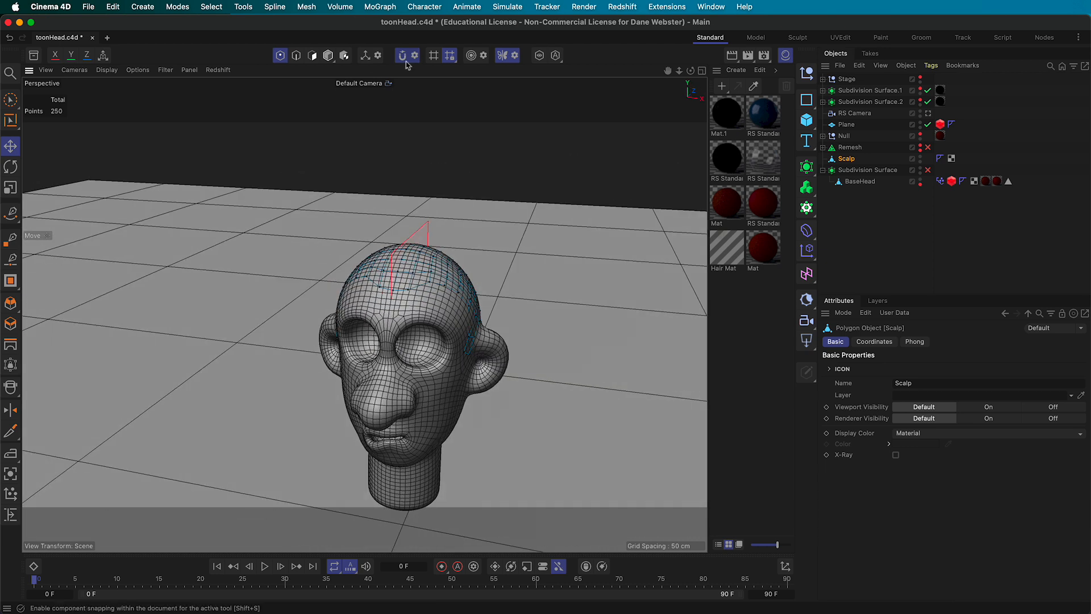
# Set the Scalp object's Renderer Visibility to Off so the cap won't render
pyautogui.keyDown('alt'); pyautogui.moveTo(352, 301); pyautogui.dragTo(259, 242); pyautogui.keyUp('alt')
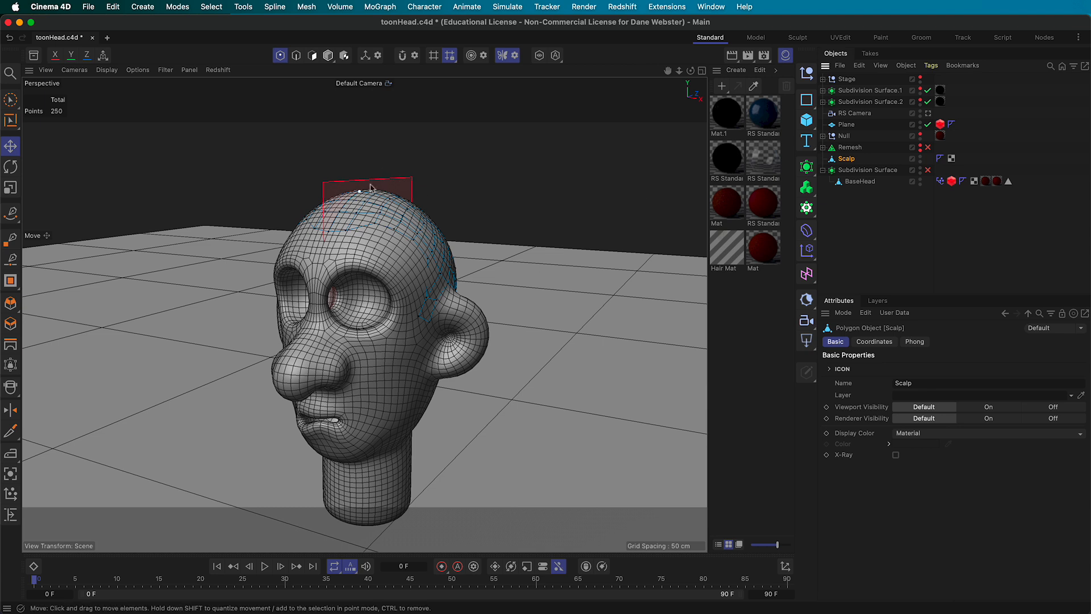
pyautogui.click(920, 162)
pyautogui.click(921, 162)
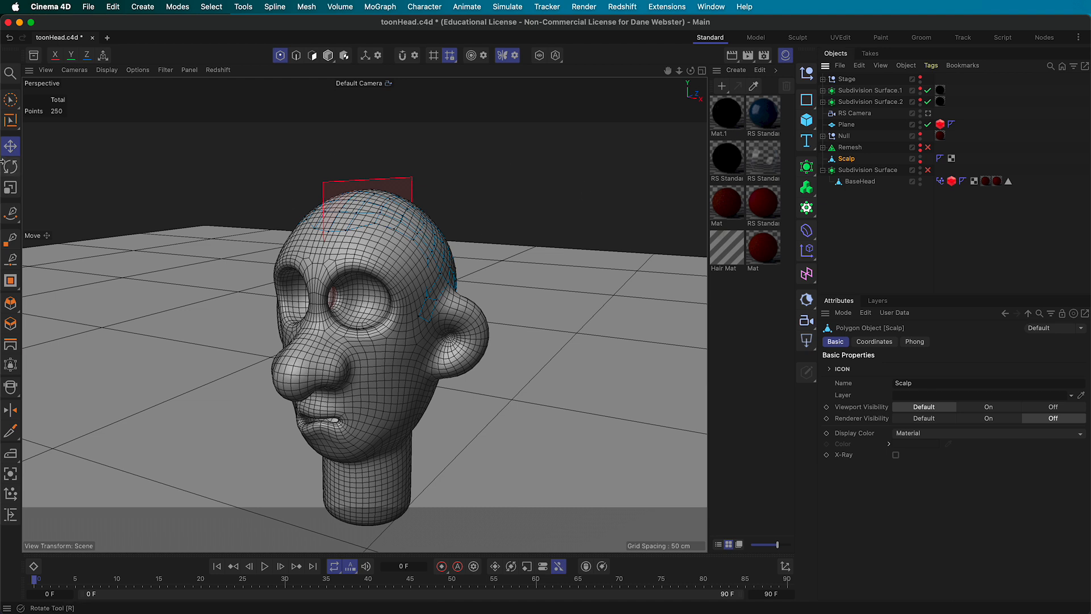
# Select the Scalp object and add a Hair object growing 250 guides from it
pyautogui.click(329, 56)
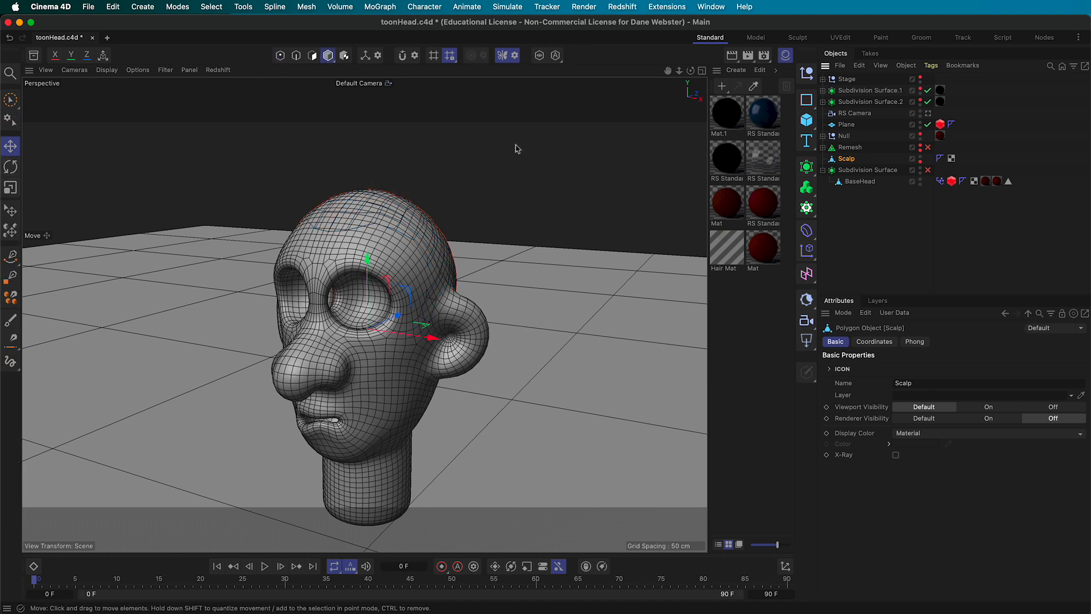
pyautogui.click(860, 192)
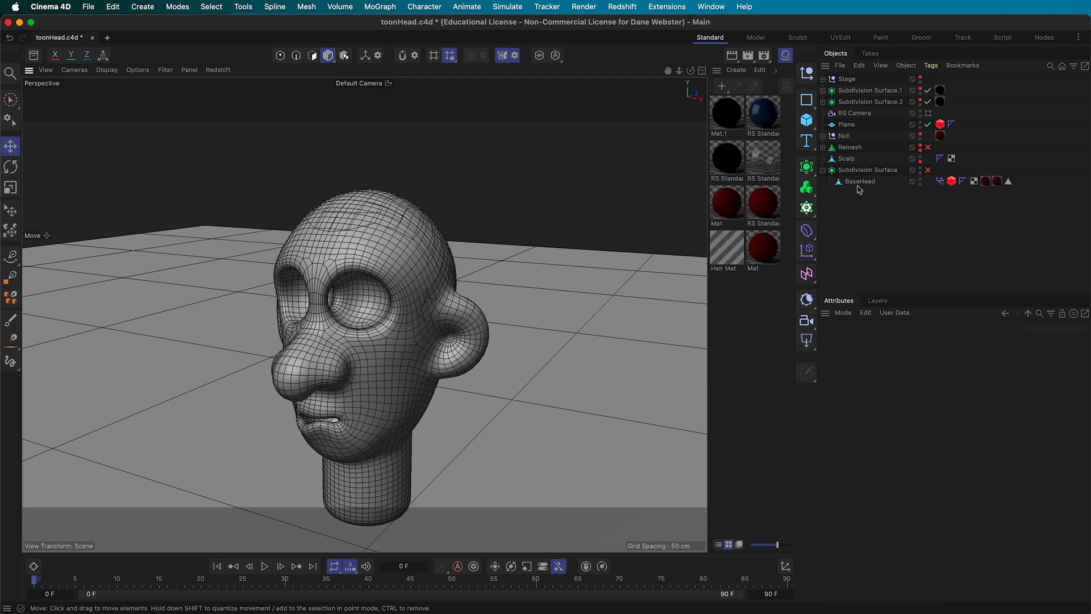
pyautogui.click(846, 159)
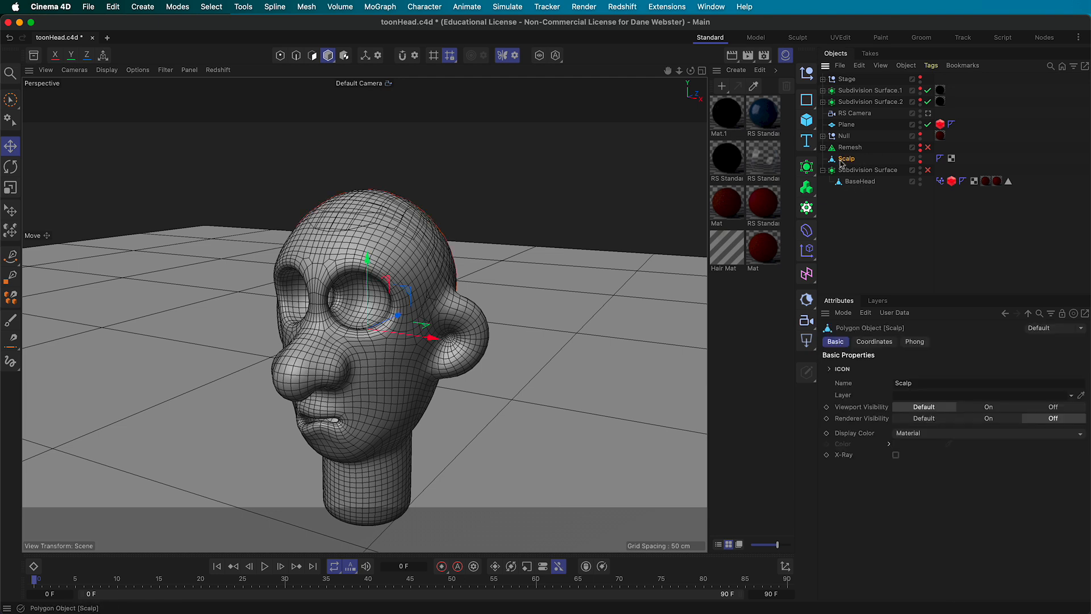
pyautogui.click(505, 7)
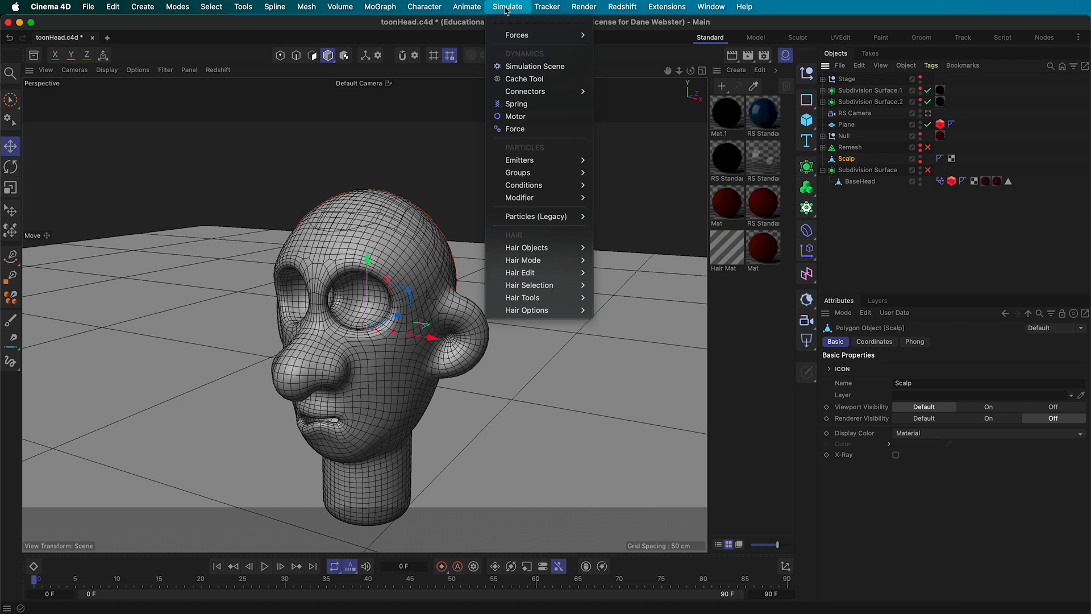
pyautogui.moveTo(516, 248)
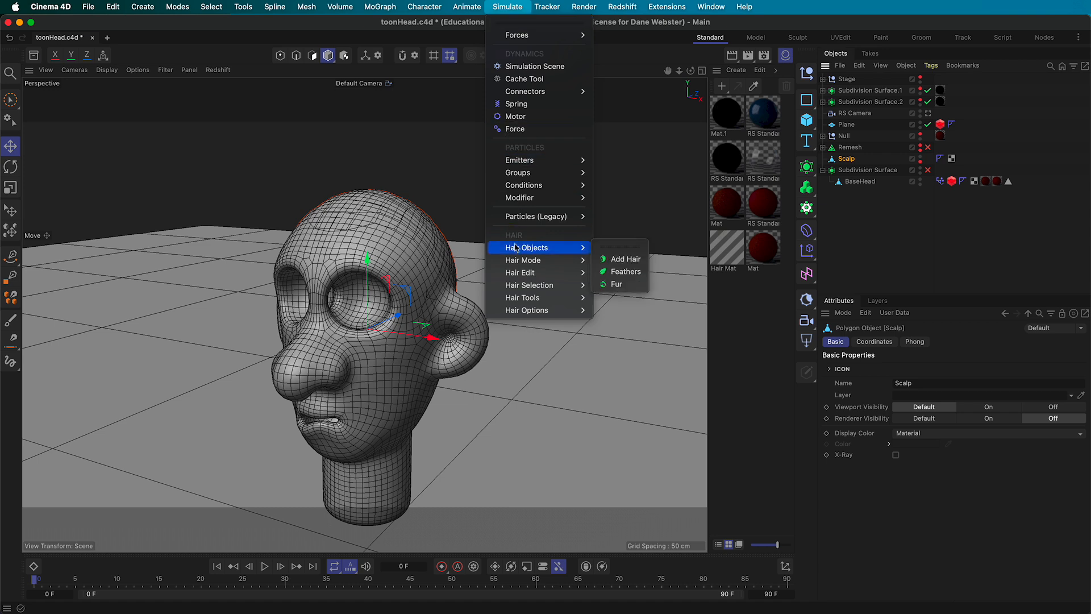
pyautogui.click(622, 262)
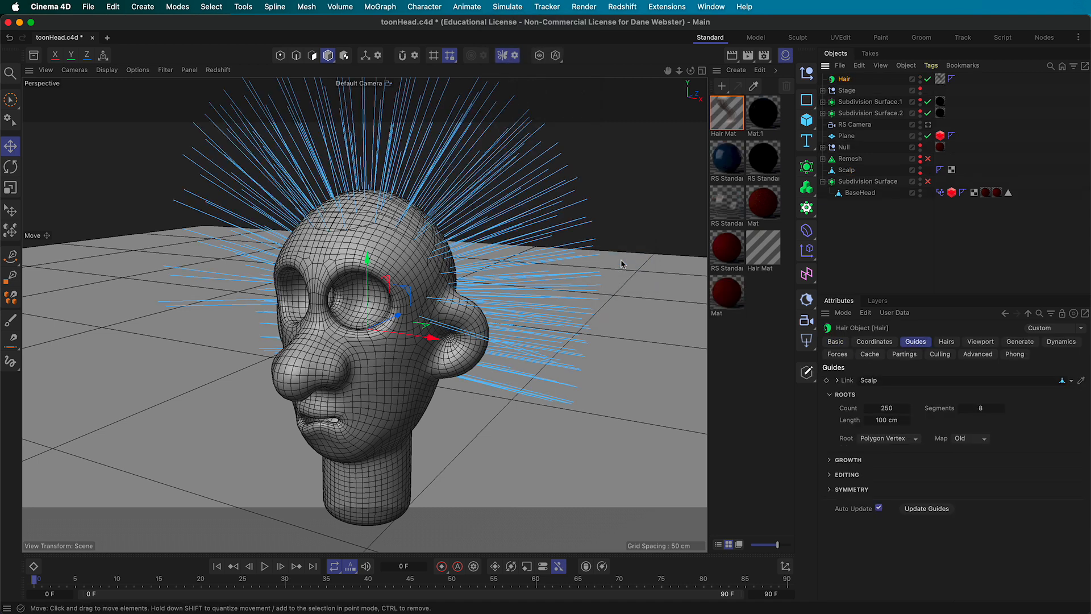
pyautogui.keyDown('alt'); pyautogui.moveTo(218, 358); pyautogui.dragTo(233, 315); pyautogui.keyUp('alt')
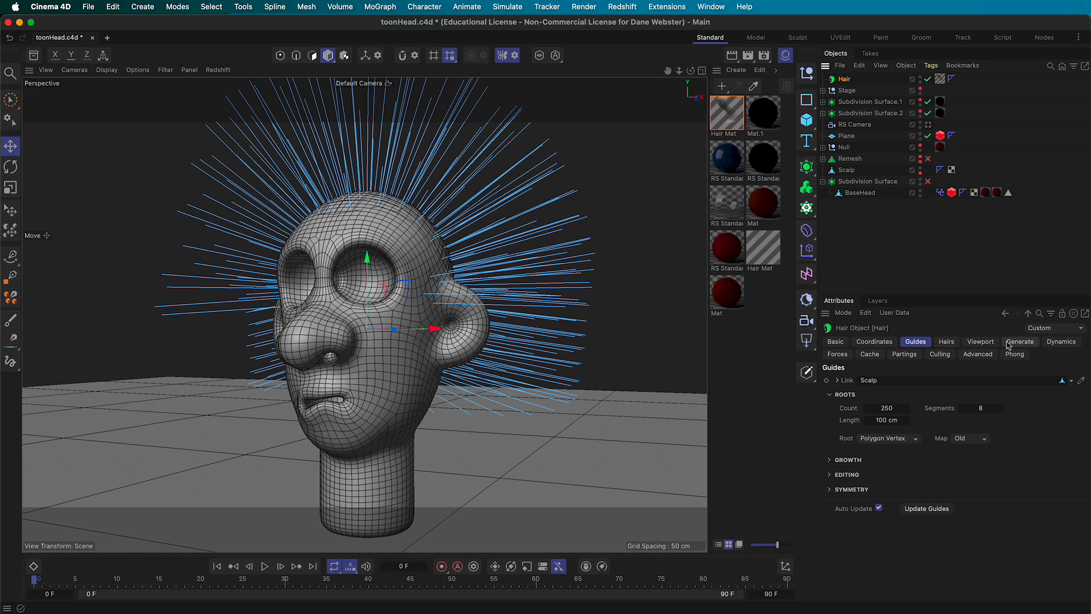
# Disable the Hair object's dynamics, then review its Generate, Guides and Hairs settings
pyautogui.click(1061, 341)
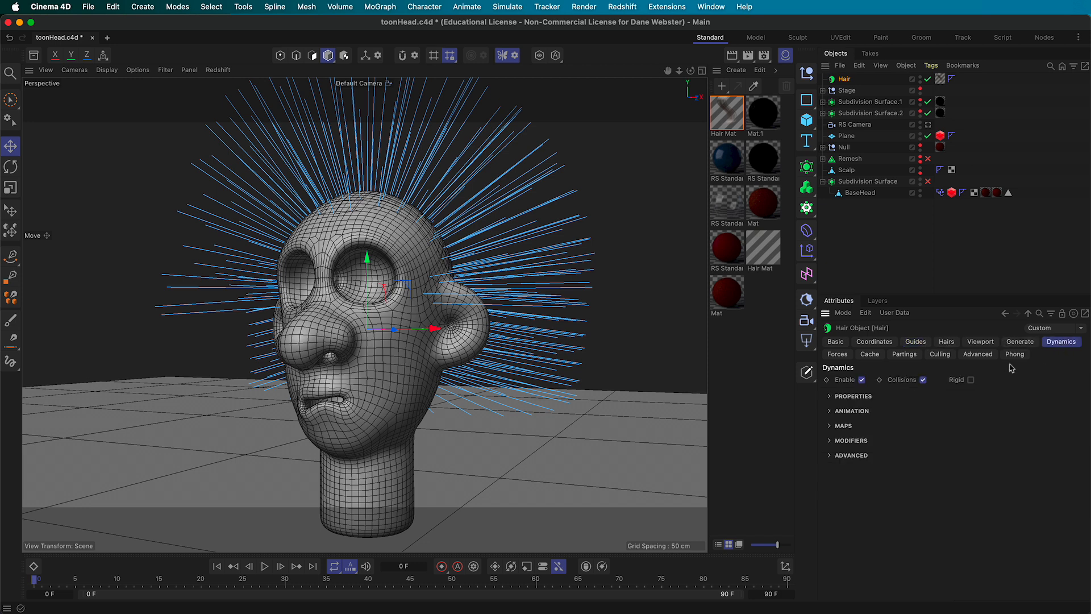
pyautogui.click(862, 380)
pyautogui.click(1020, 342)
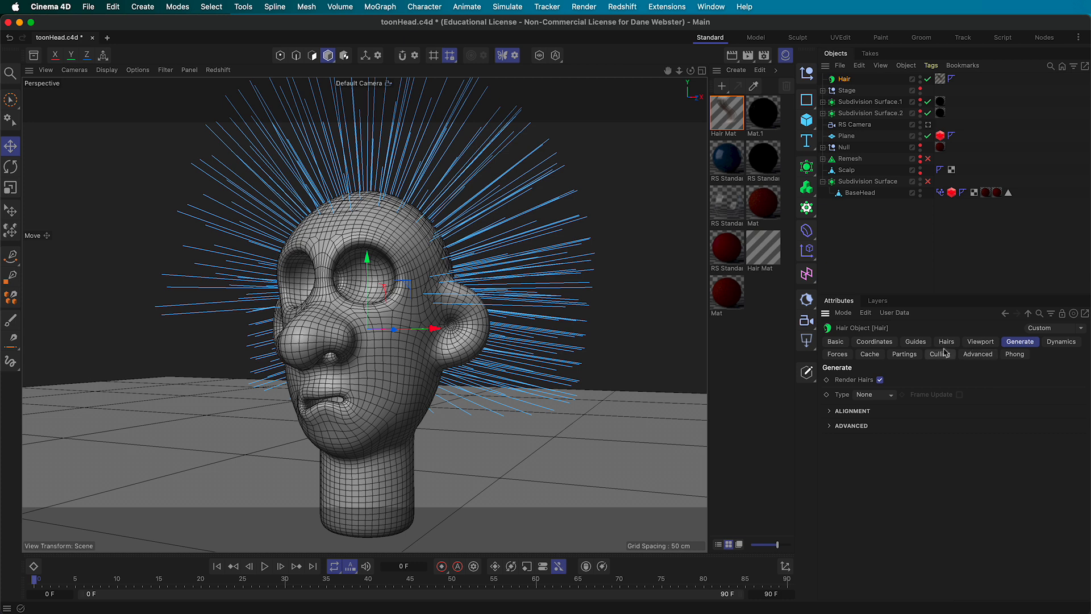
pyautogui.click(920, 343)
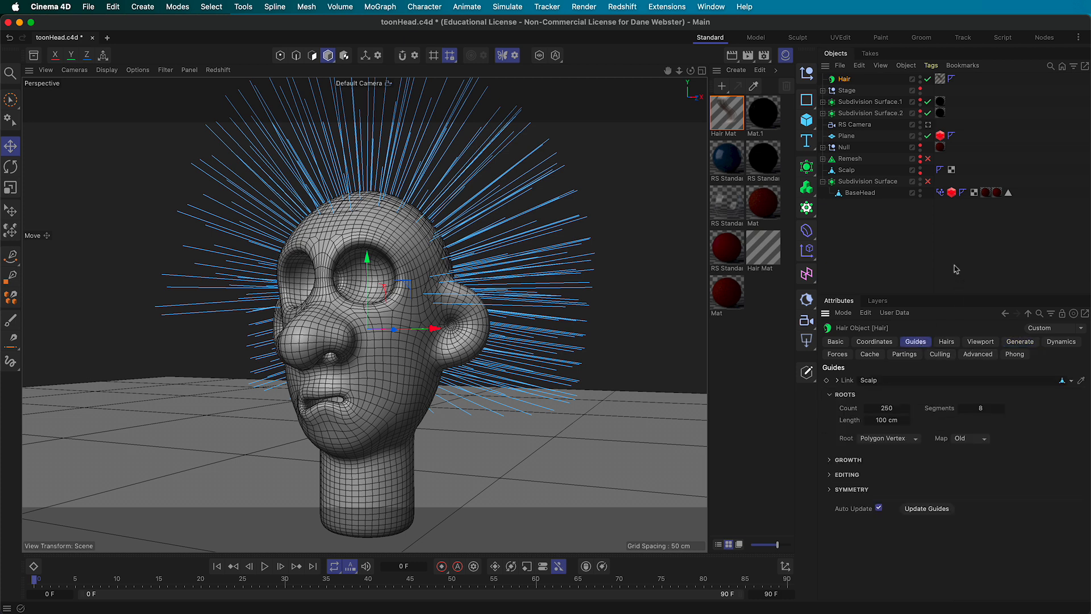
pyautogui.click(947, 343)
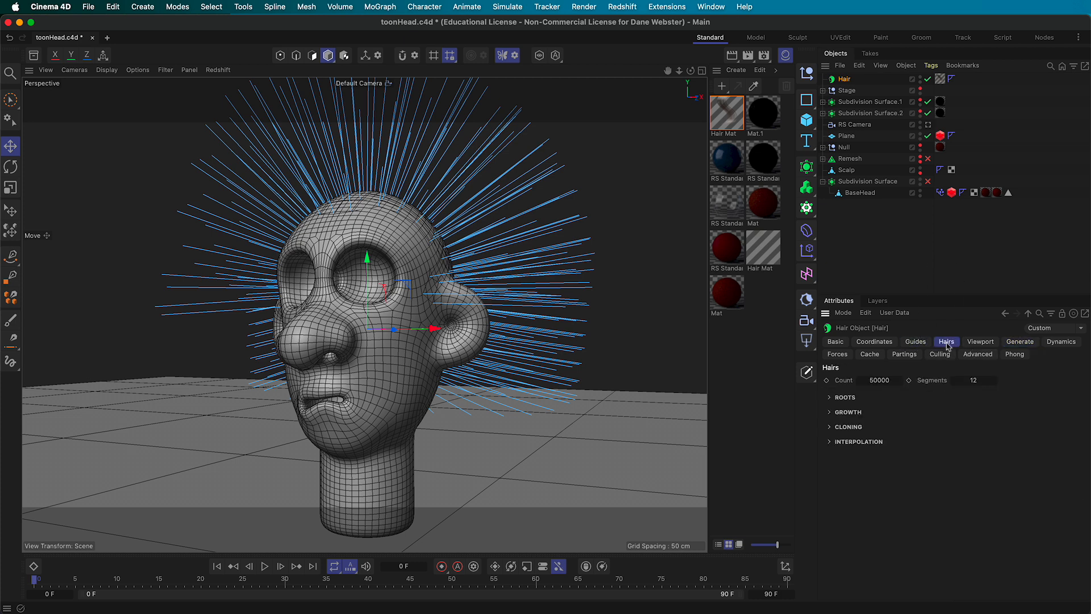
pyautogui.click(916, 343)
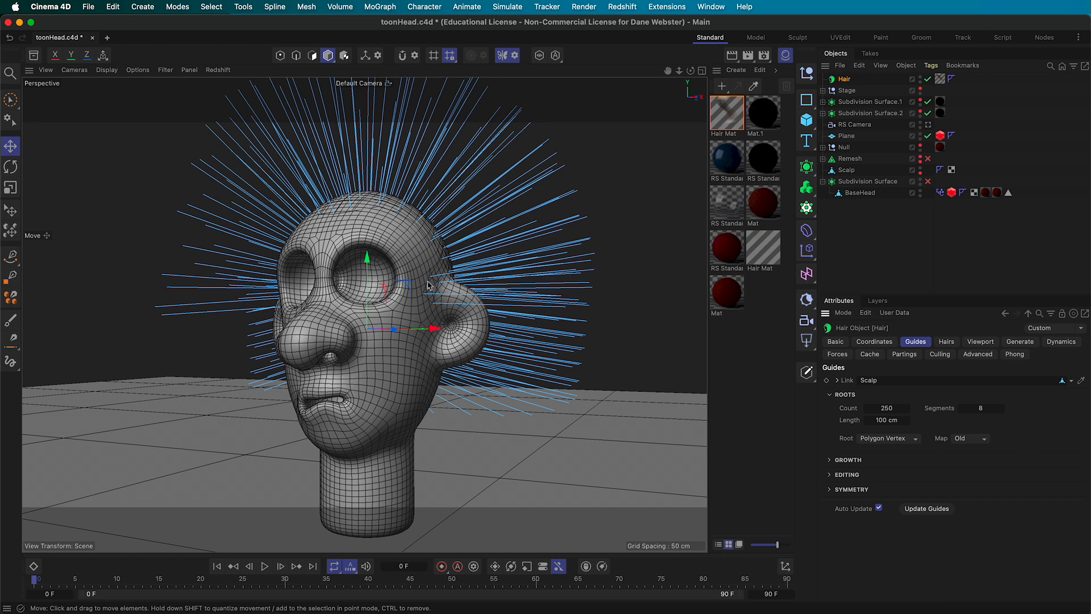
# Change the guide Count to 100 and back to 250, then select the Hair Mat material
pyautogui.click(897, 409)
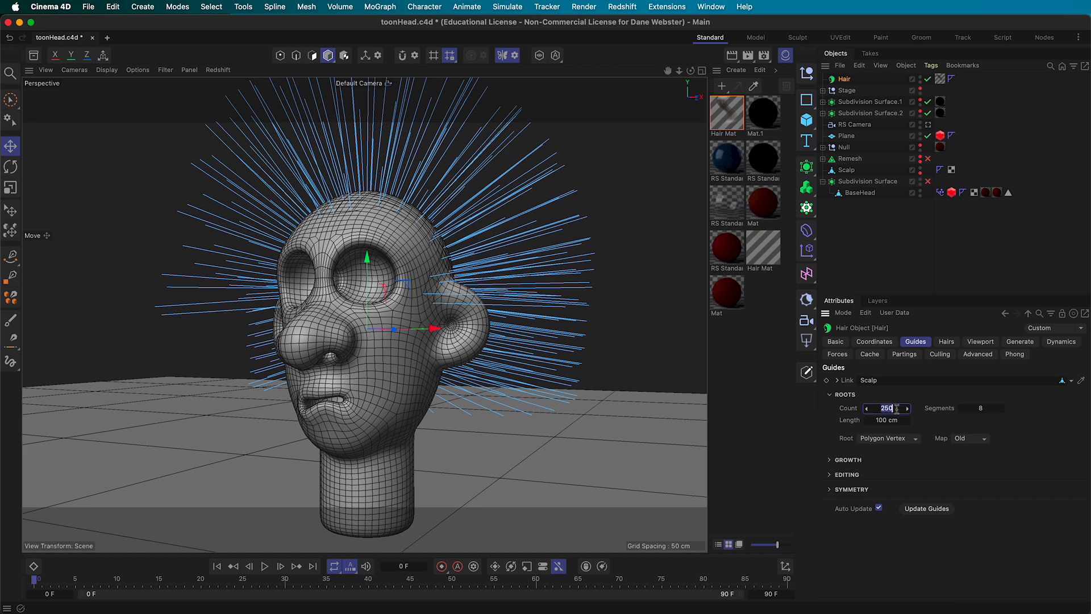
pyautogui.write('10')
pyautogui.press('Tab')
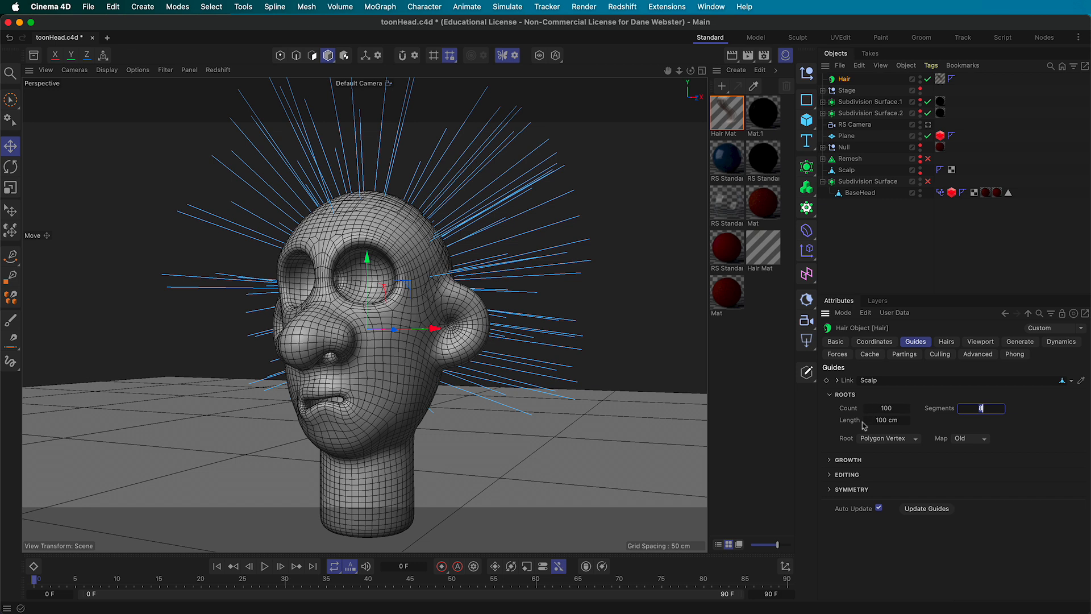
pyautogui.click(899, 409)
pyautogui.write('250')
pyautogui.press('Return')
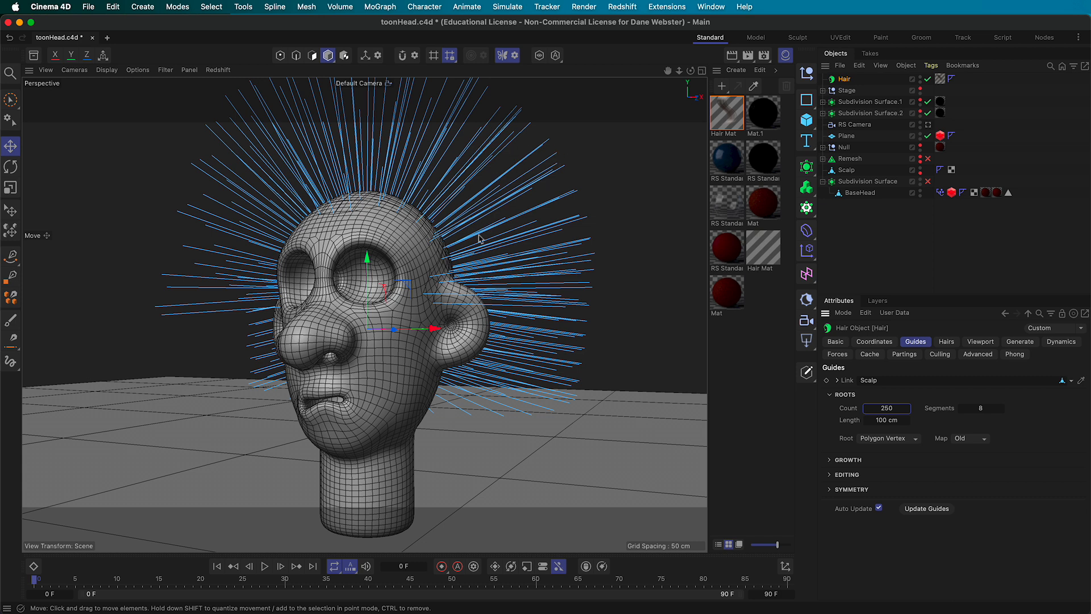
pyautogui.click(949, 344)
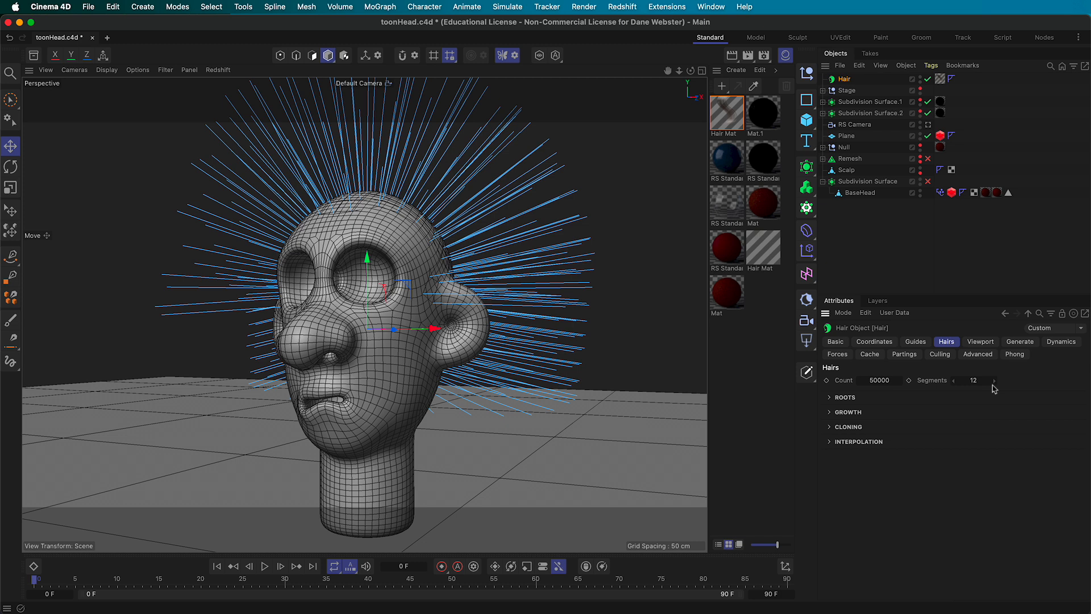
pyautogui.click(723, 121)
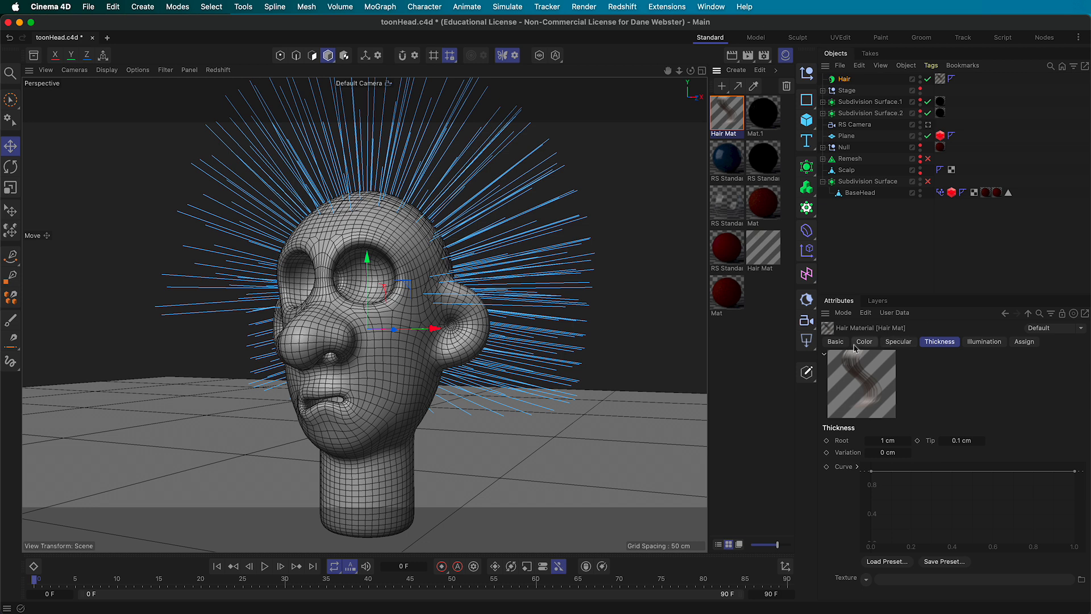
# Show Hair Mat's Basic properties in a taller Attributes panel and start a Redshift IPR preview
pyautogui.click(835, 343)
pyautogui.moveTo(934, 293); pyautogui.dragTo(935, 227)
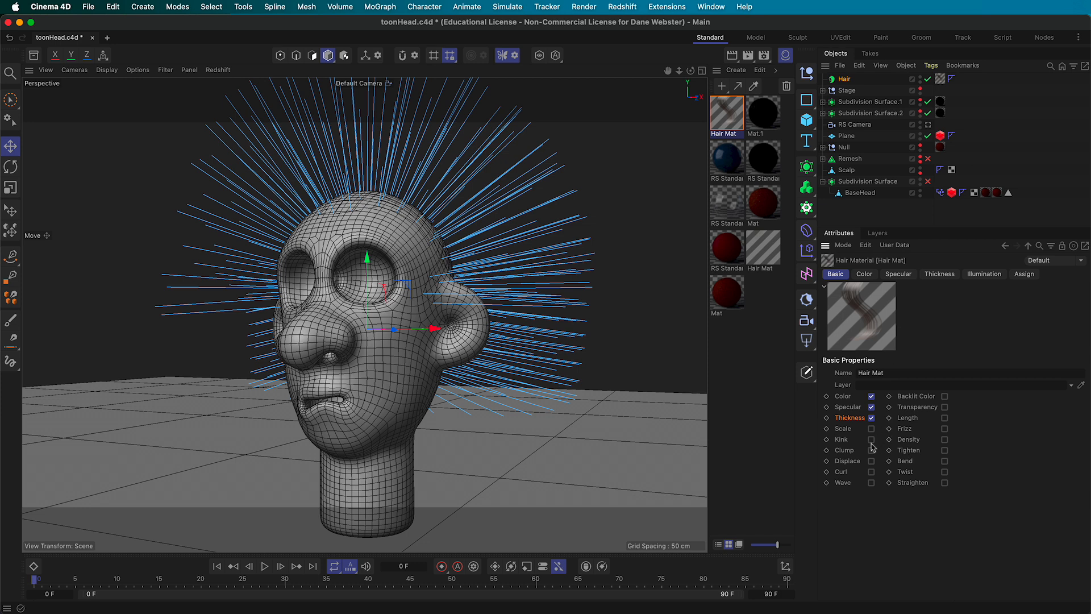
pyautogui.click(217, 70)
pyautogui.click(225, 97)
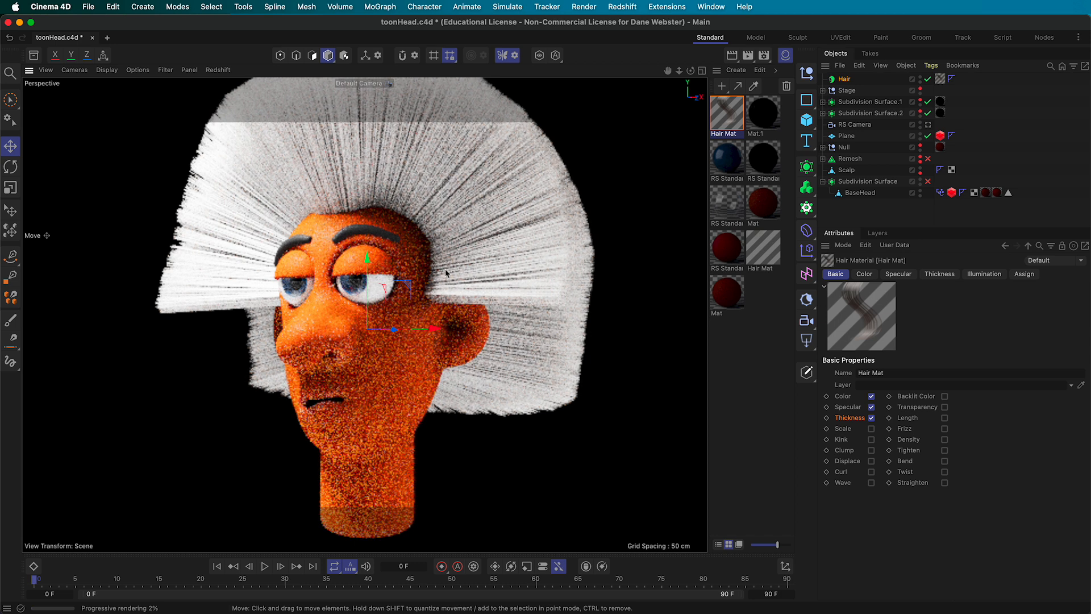
# Stop the Redshift IPR preview and save the scene as toonHead.c4d
pyautogui.click(219, 71)
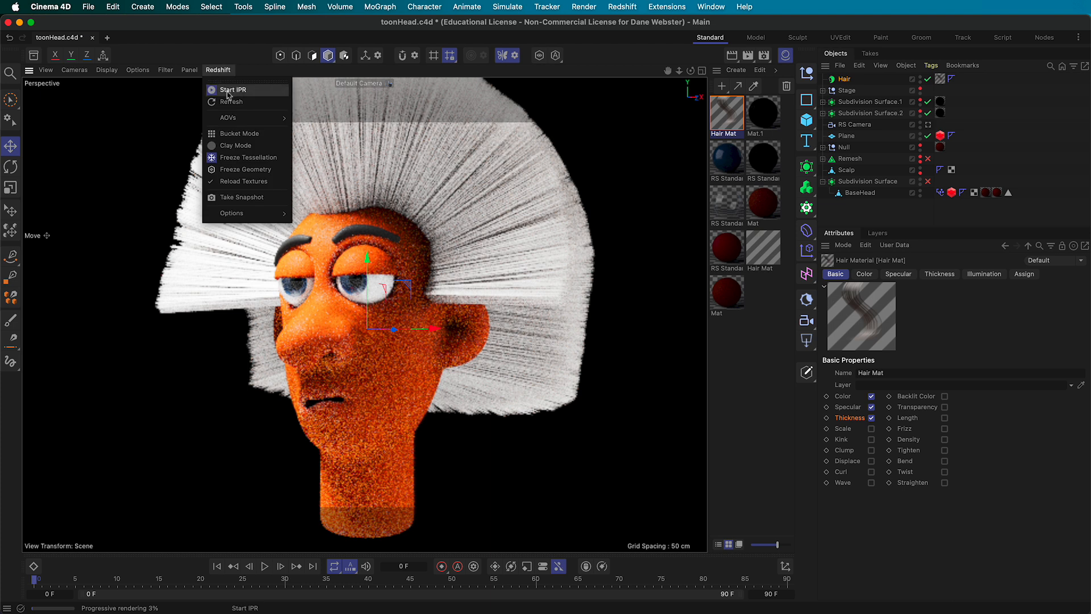
pyautogui.click(228, 91)
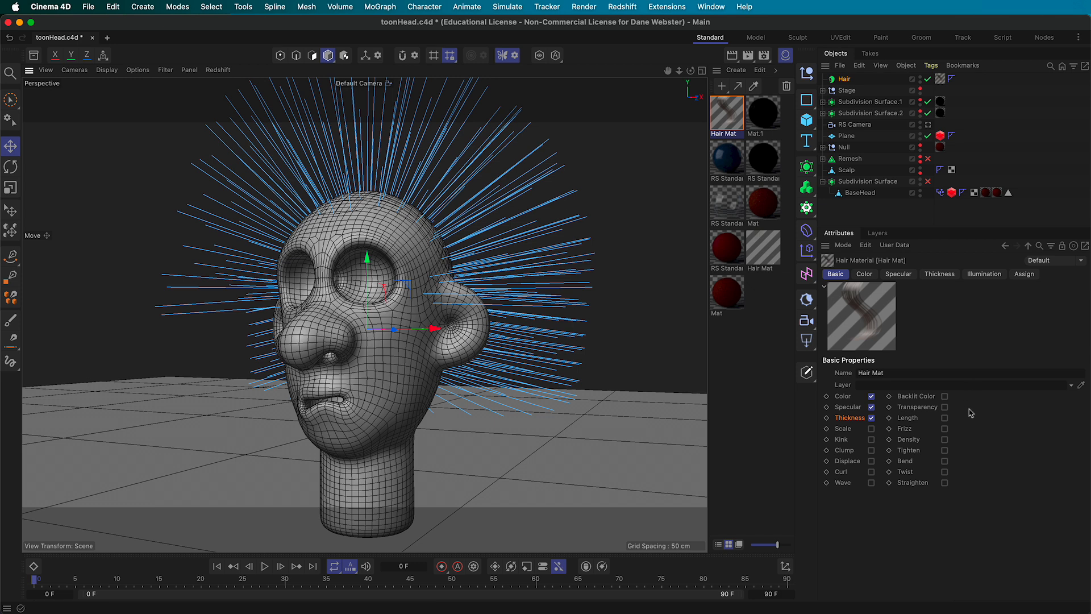
pyautogui.click(89, 7)
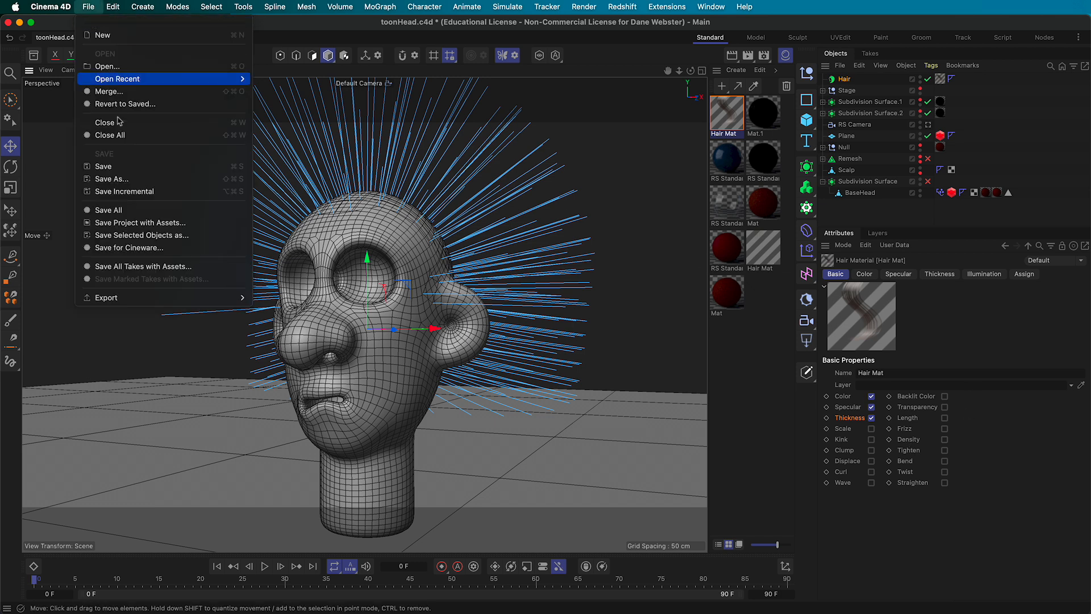
pyautogui.click(126, 167)
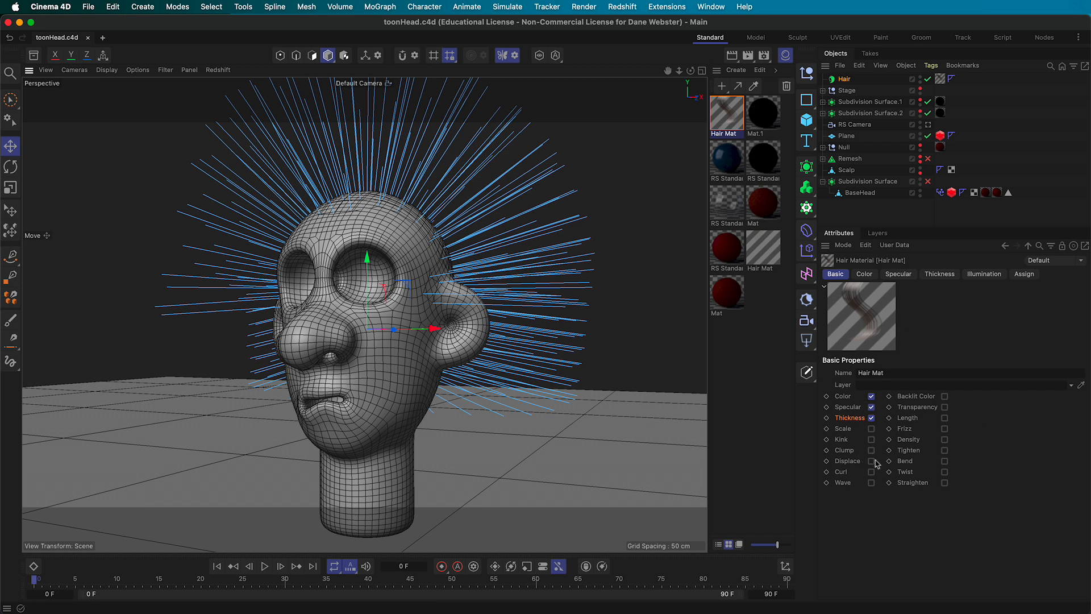
# Enable Frizz on Hair Mat and check it in a brief Redshift IPR preview
pyautogui.click(945, 429)
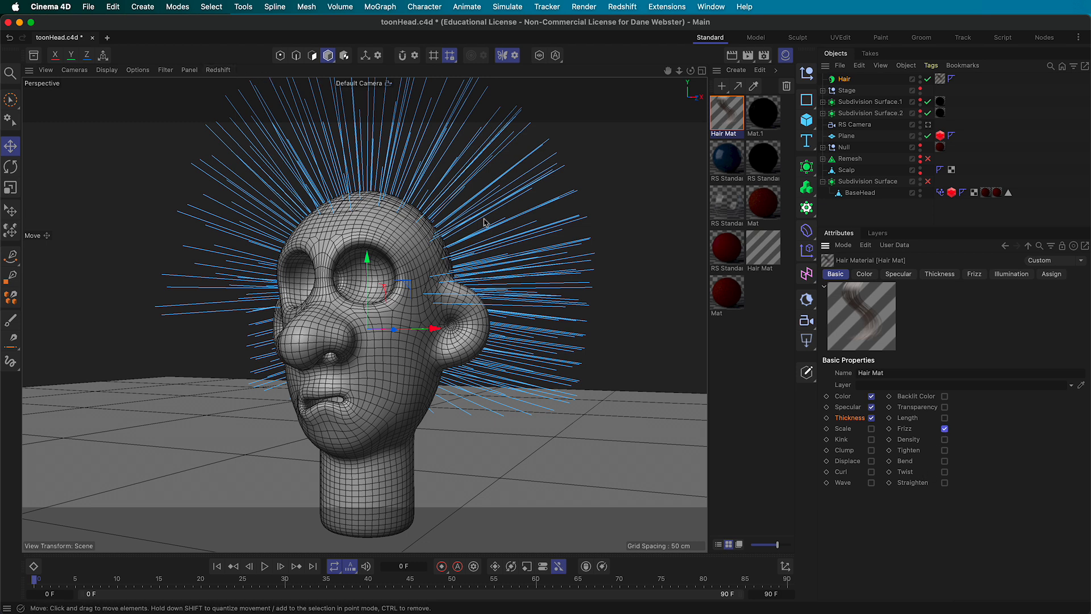
pyautogui.click(217, 69)
pyautogui.click(218, 98)
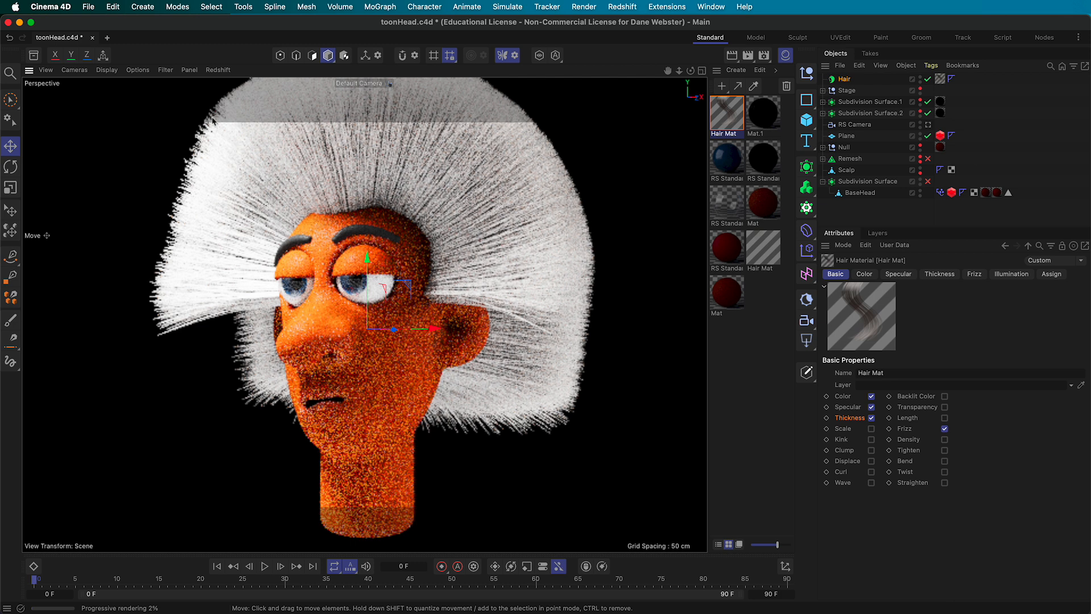
pyautogui.click(218, 69)
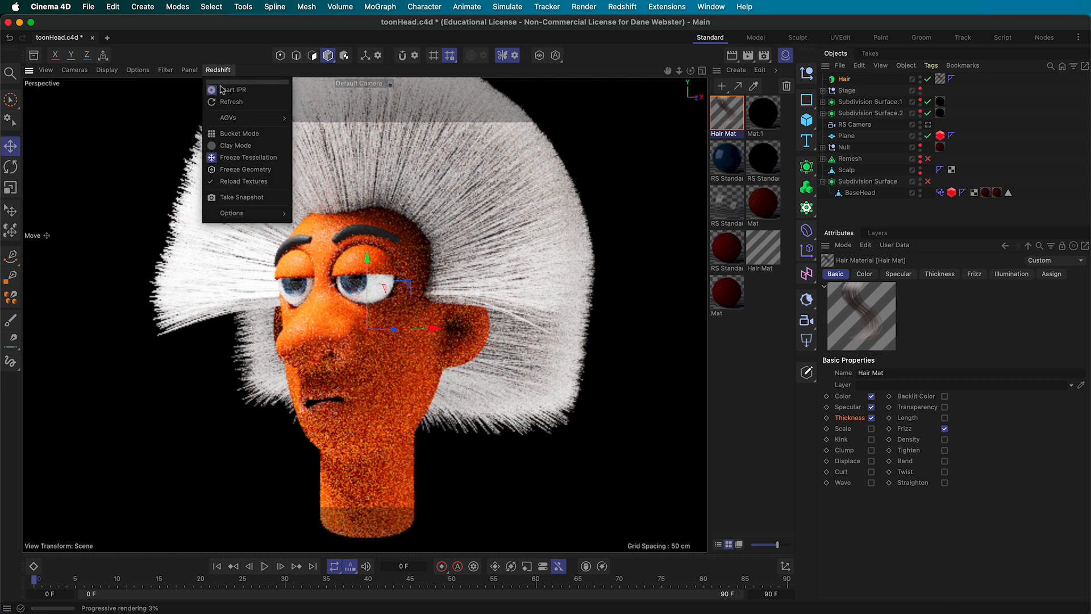
pyautogui.click(230, 89)
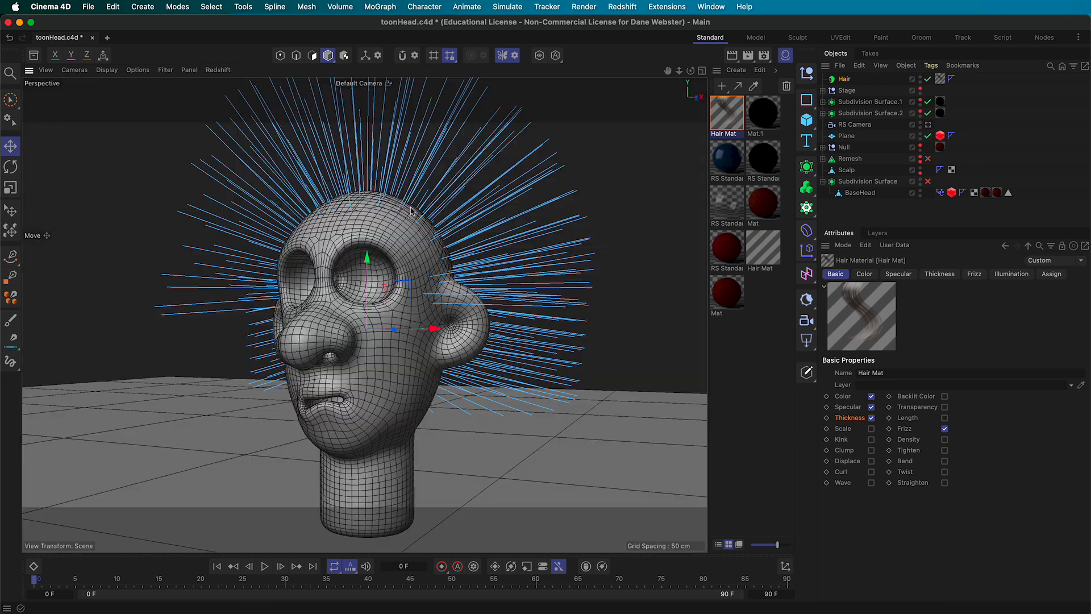
# Enable Kink as well and preview the frizzier hair in Redshift before stopping the IPR
pyautogui.click(871, 439)
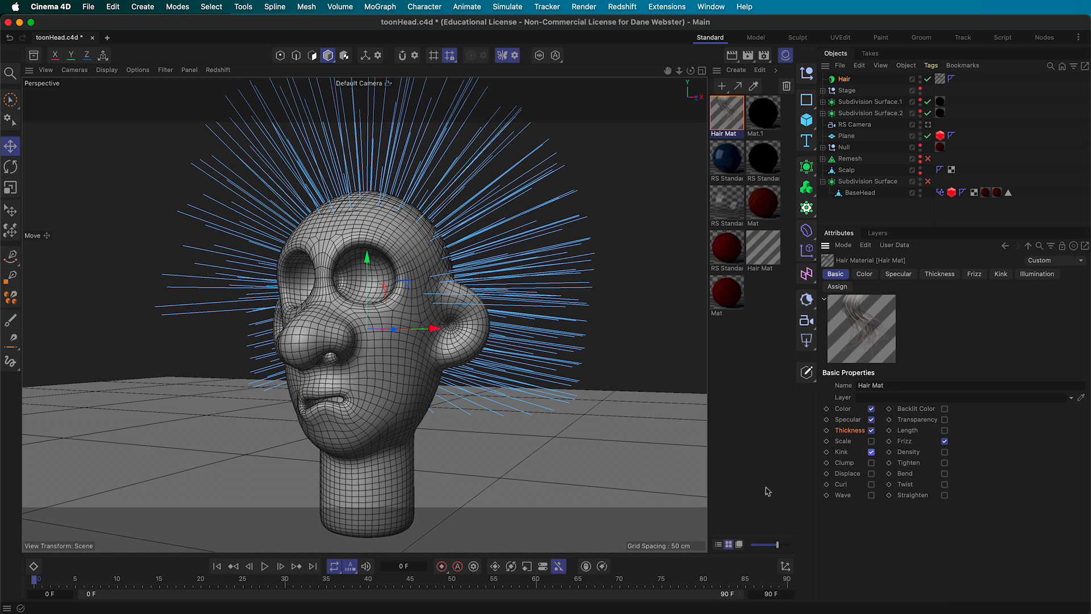
pyautogui.click(217, 69)
pyautogui.click(230, 90)
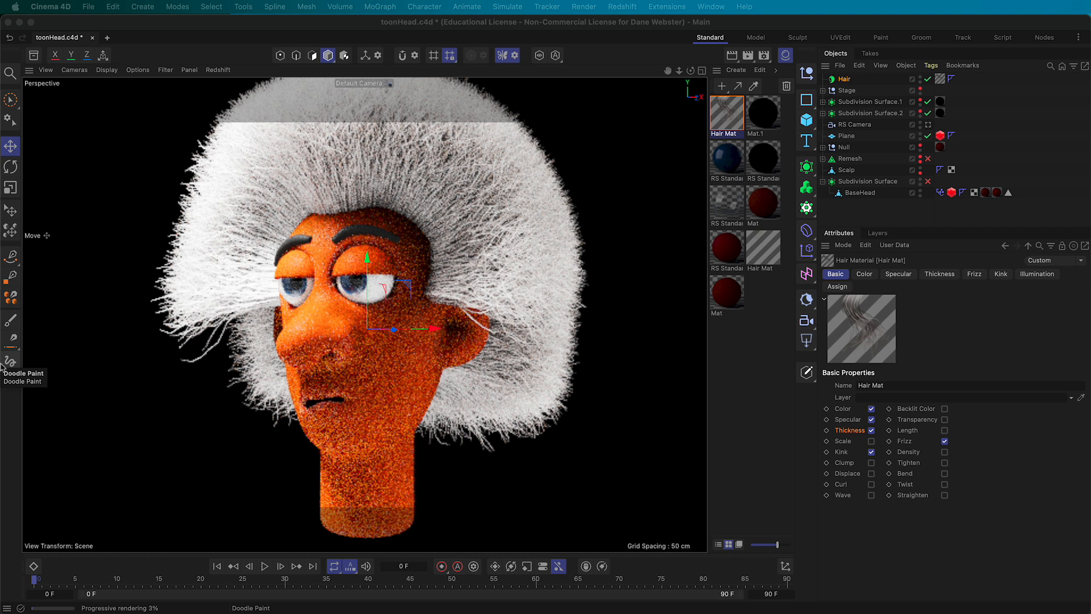
pyautogui.click(1048, 502)
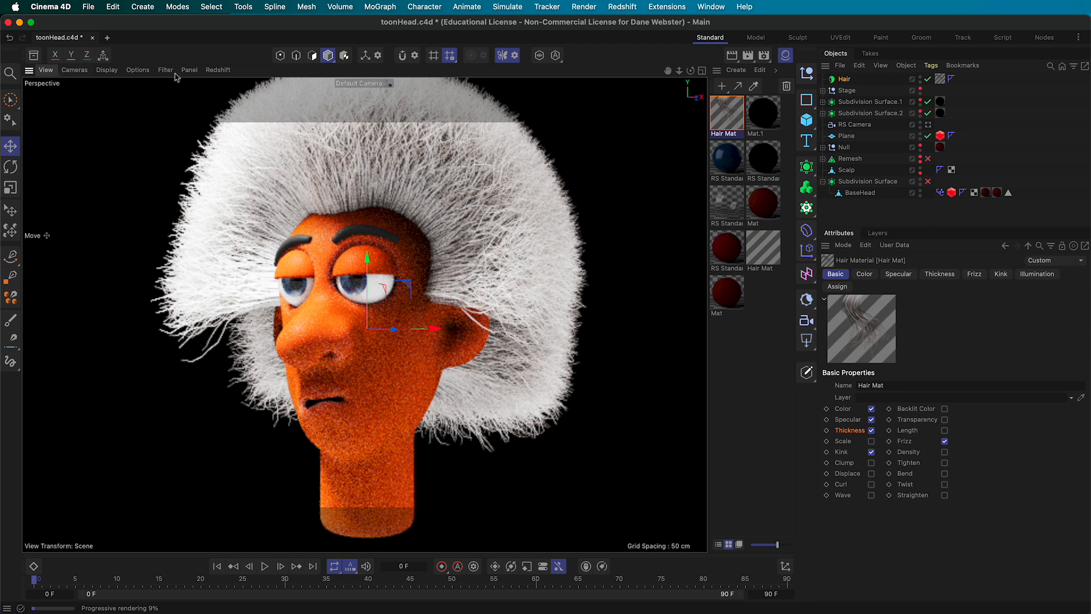
pyautogui.click(219, 70)
pyautogui.click(227, 87)
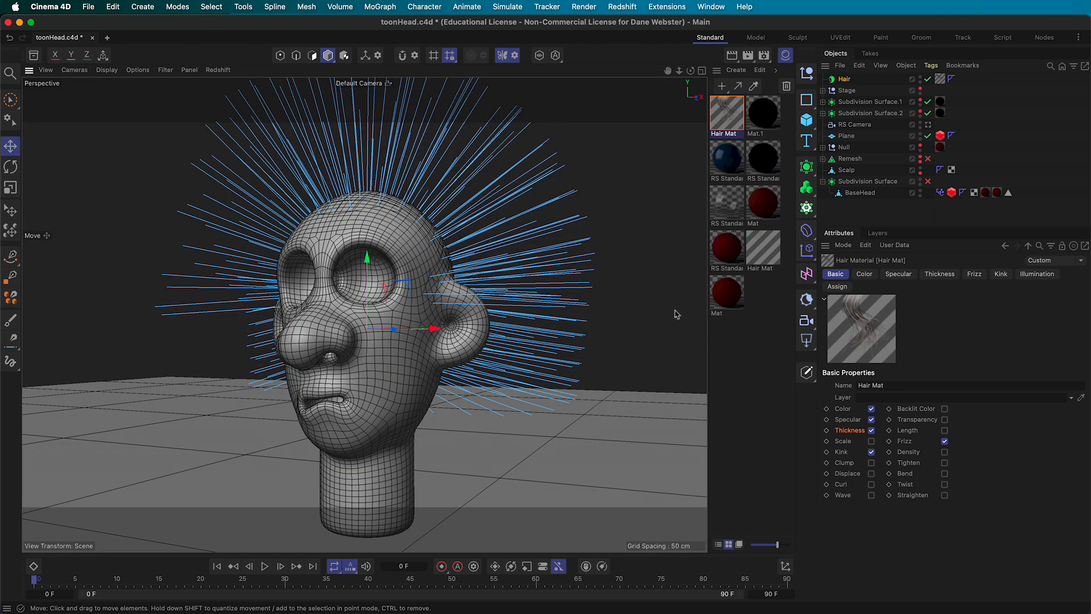
# In Hair Mat's Color gradient, set the tip knot to S 5 % and V 45 %, leaving the root unchanged
pyautogui.click(865, 275)
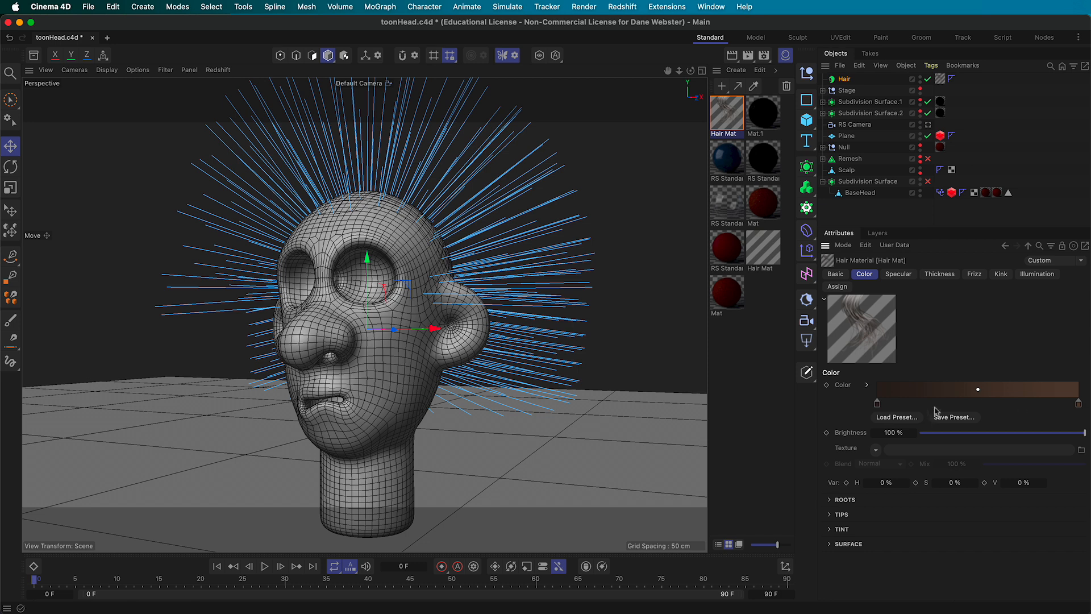
pyautogui.click(877, 405)
pyautogui.click(879, 406)
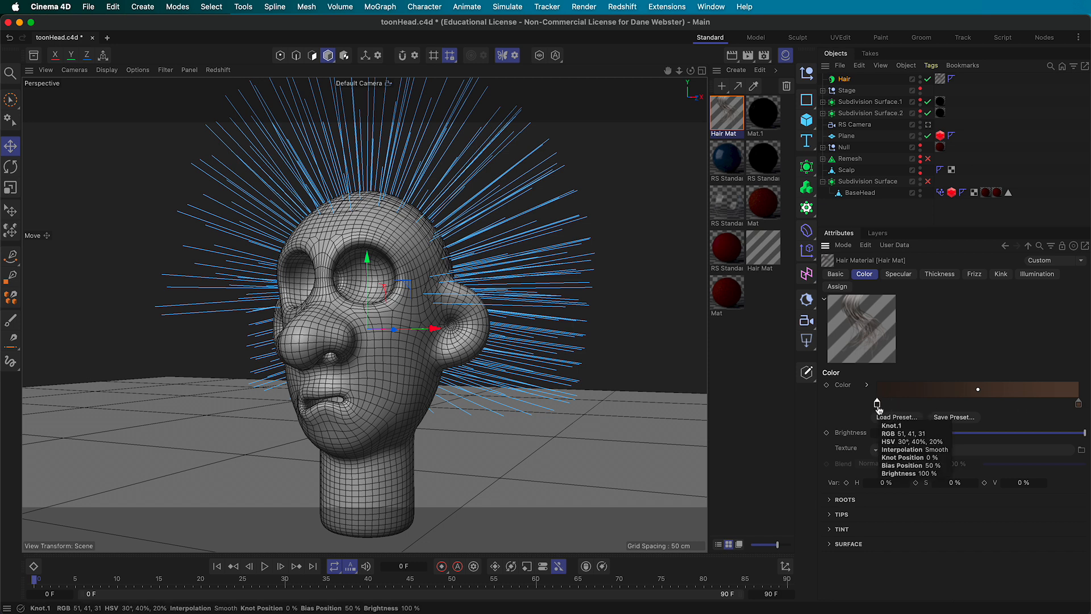
pyautogui.doubleClick(878, 405)
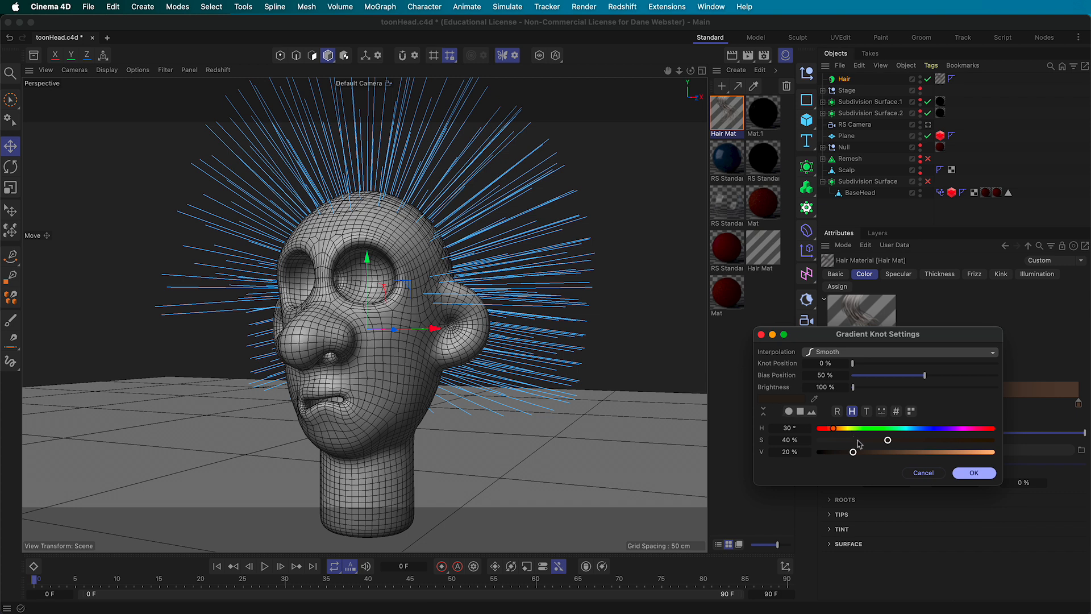
pyautogui.click(973, 473)
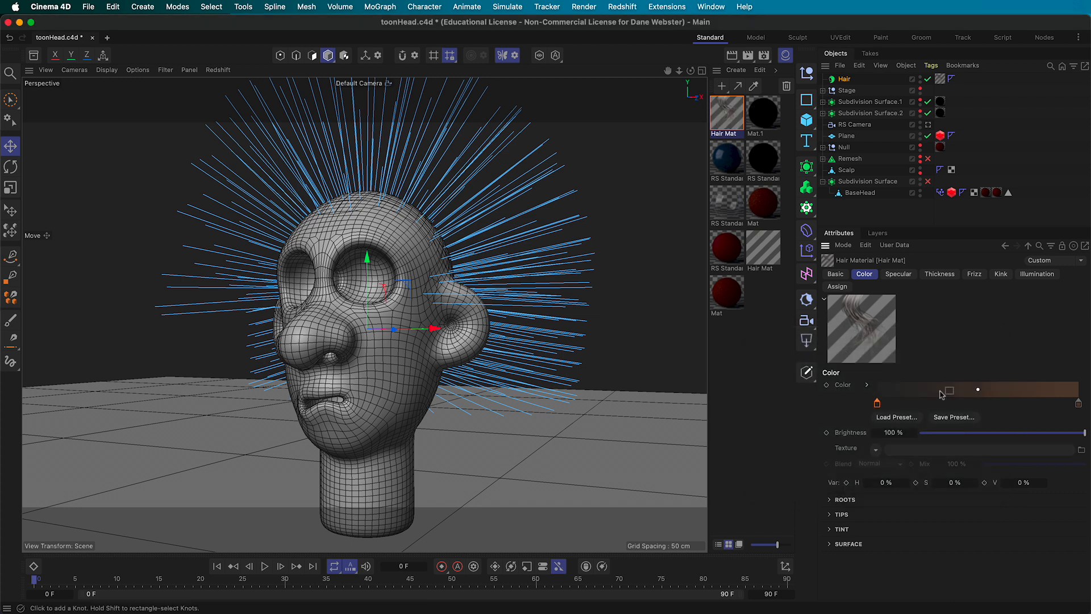
pyautogui.doubleClick(1078, 405)
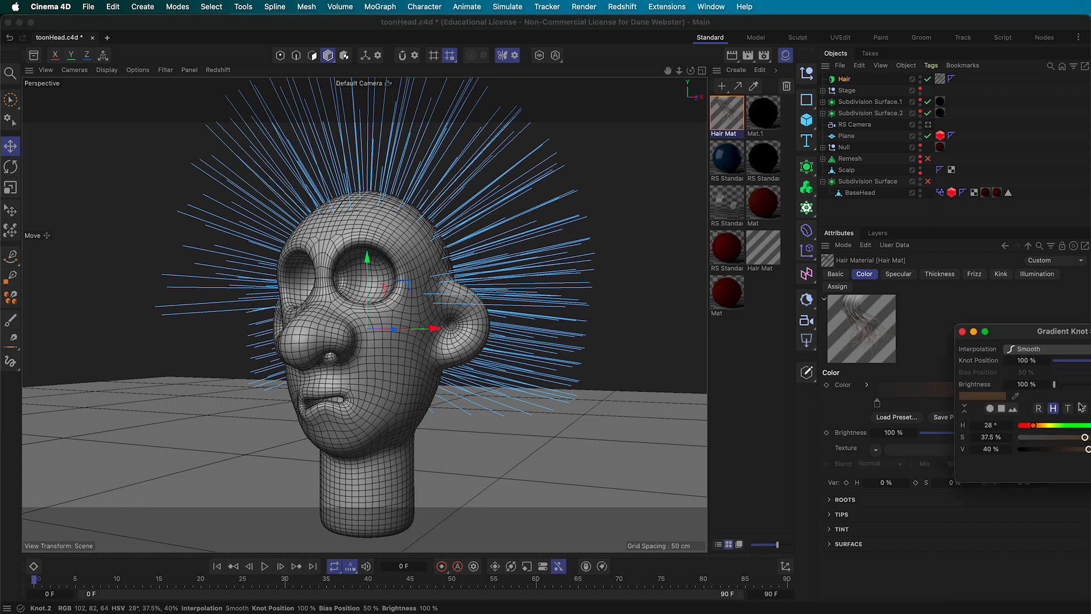
pyautogui.moveTo(1055, 339); pyautogui.dragTo(949, 254)
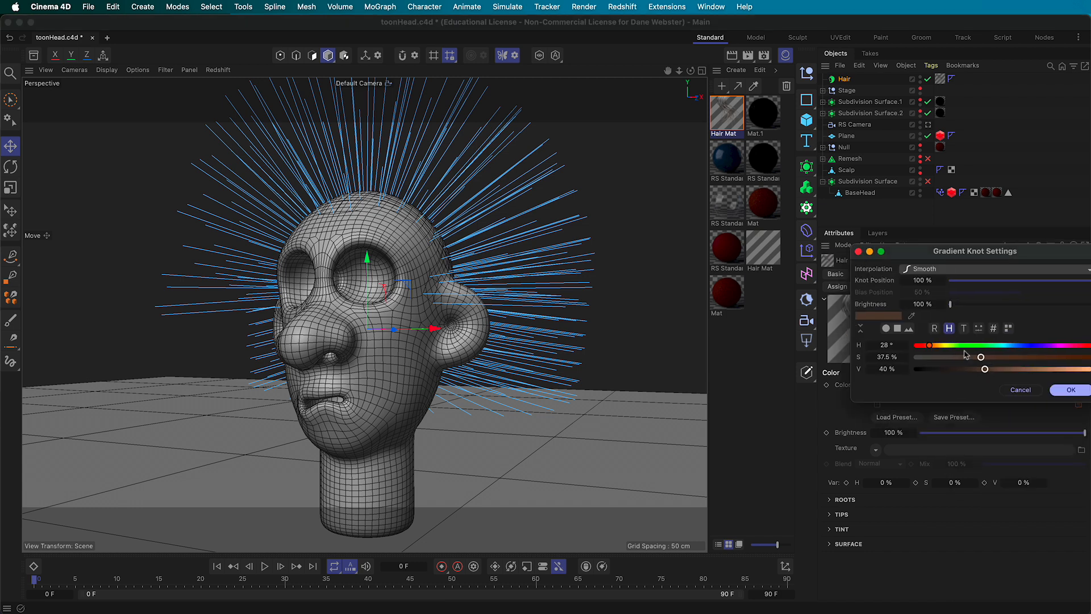
pyautogui.moveTo(981, 360); pyautogui.dragTo(925, 362)
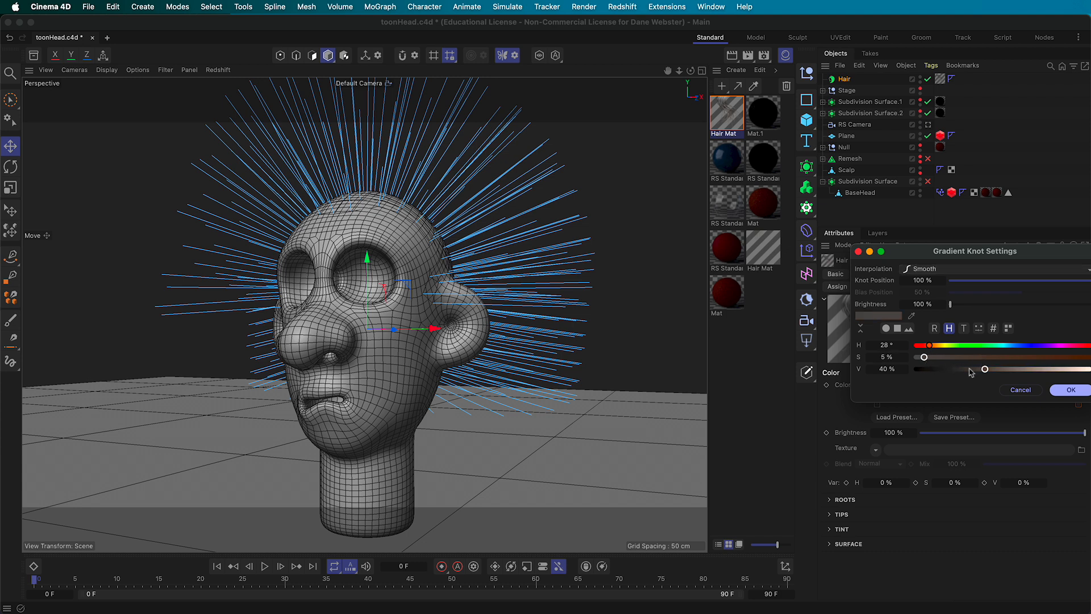
pyautogui.moveTo(985, 370); pyautogui.dragTo(994, 369)
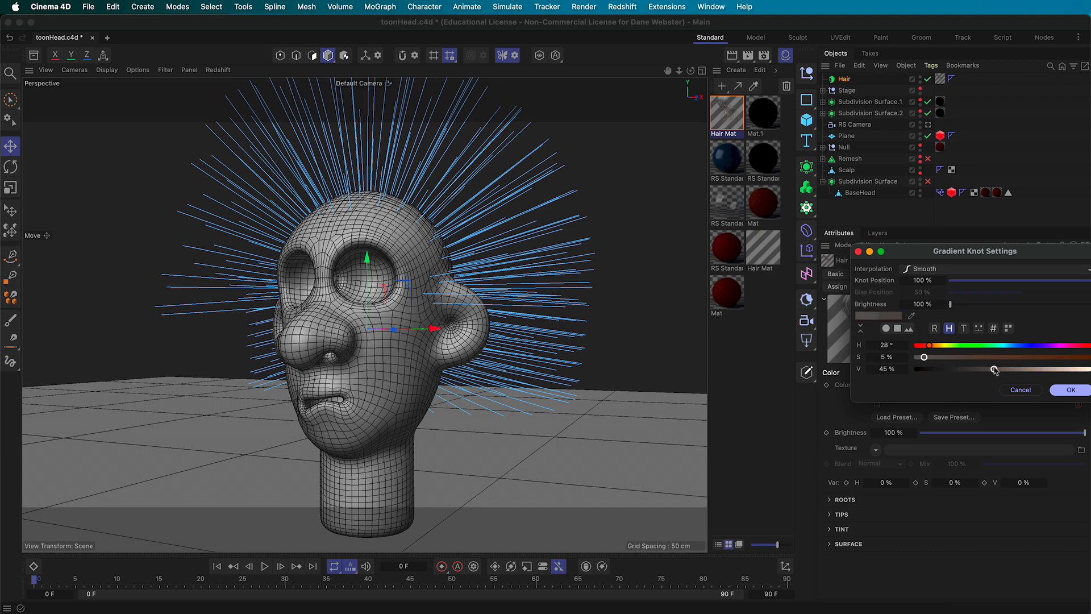
pyautogui.click(1071, 389)
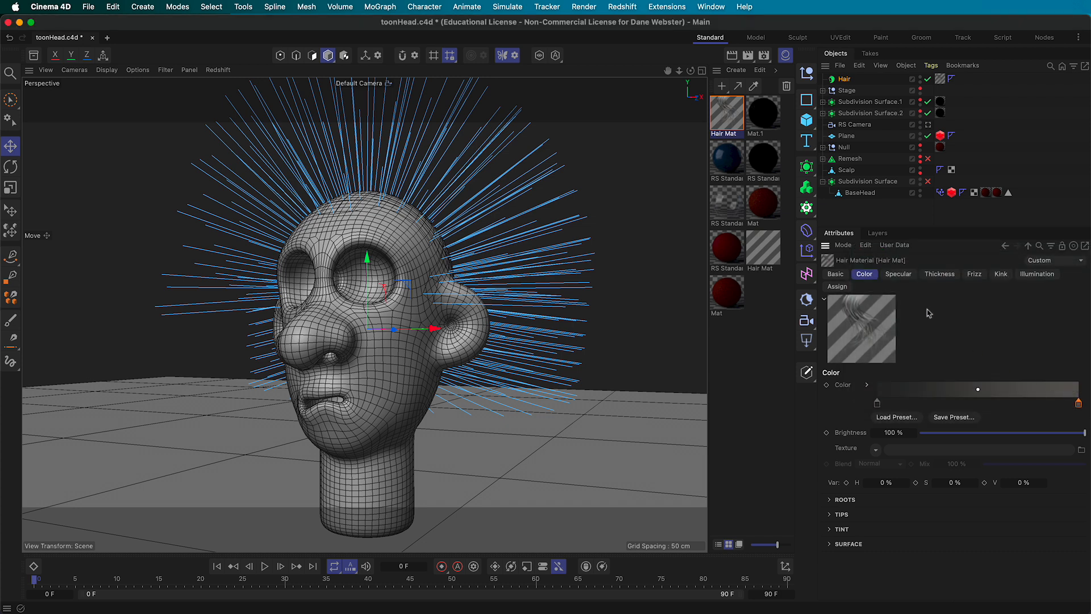
# Set Hair Mat's Primary specular Strength to 3 % and check it in a Redshift IPR preview
pyautogui.click(899, 275)
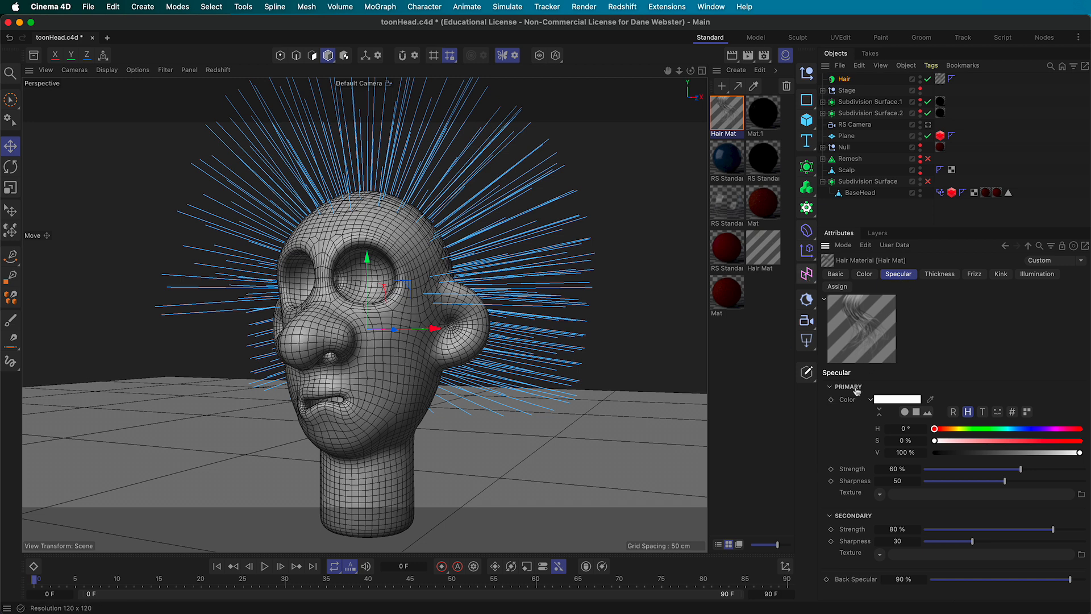
pyautogui.click(931, 469)
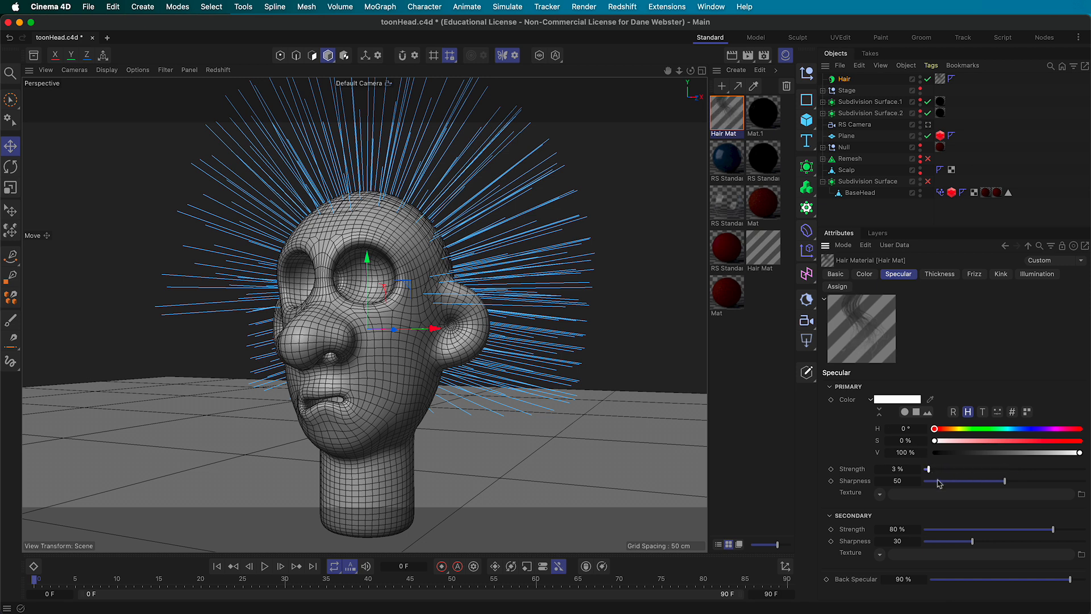
pyautogui.click(218, 70)
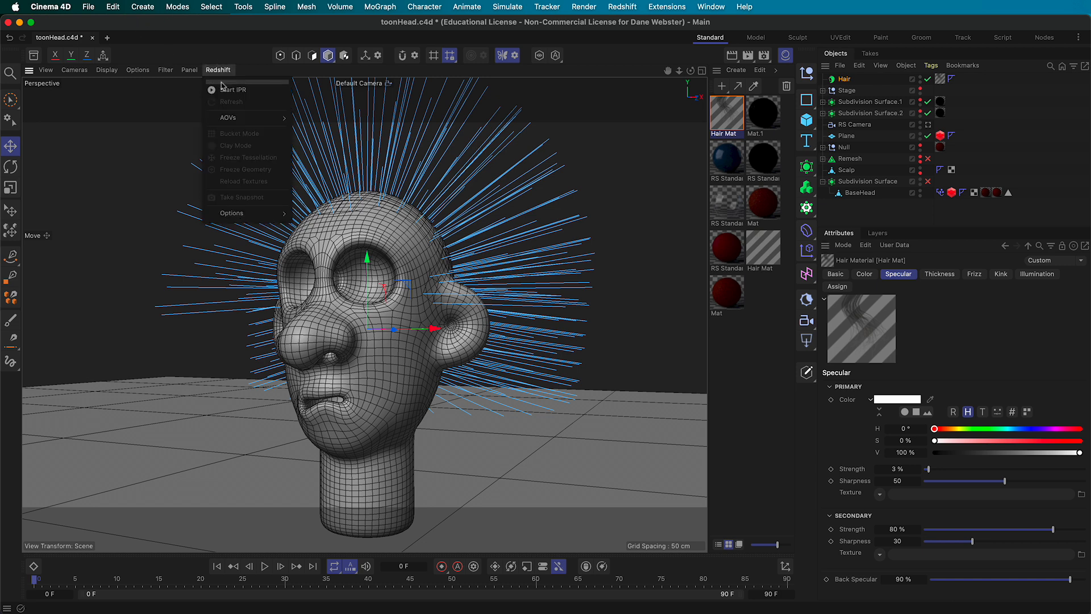
pyautogui.click(221, 91)
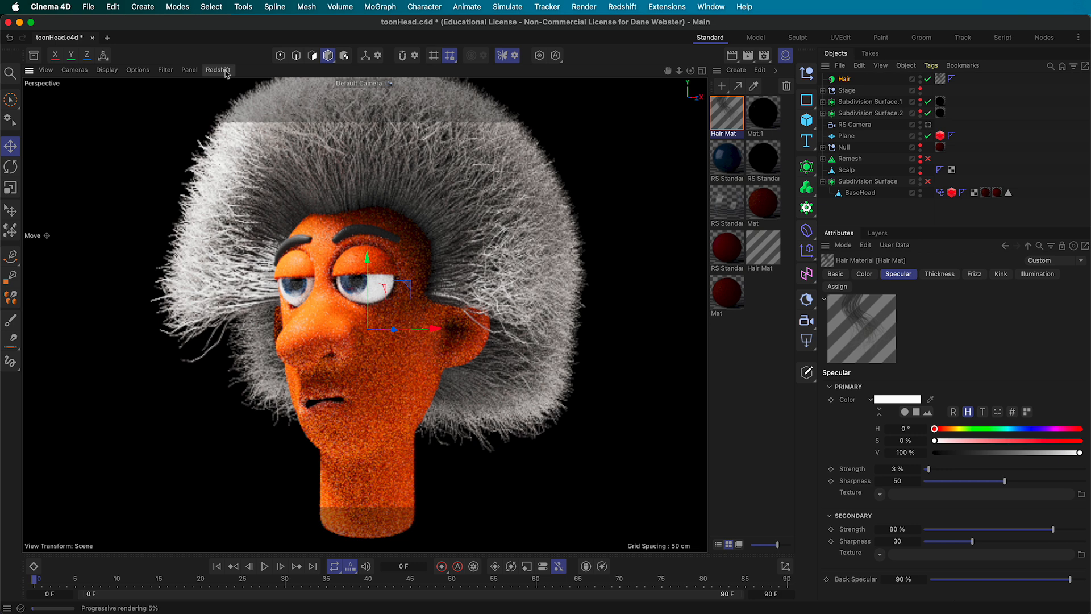
pyautogui.click(226, 72)
pyautogui.click(230, 90)
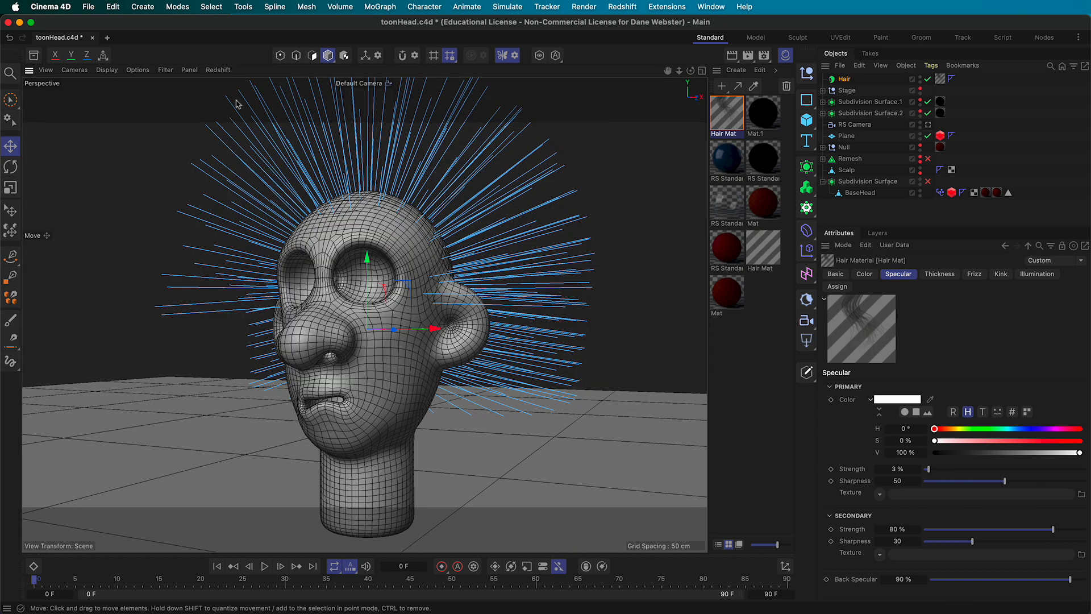
pyautogui.press('super+s')
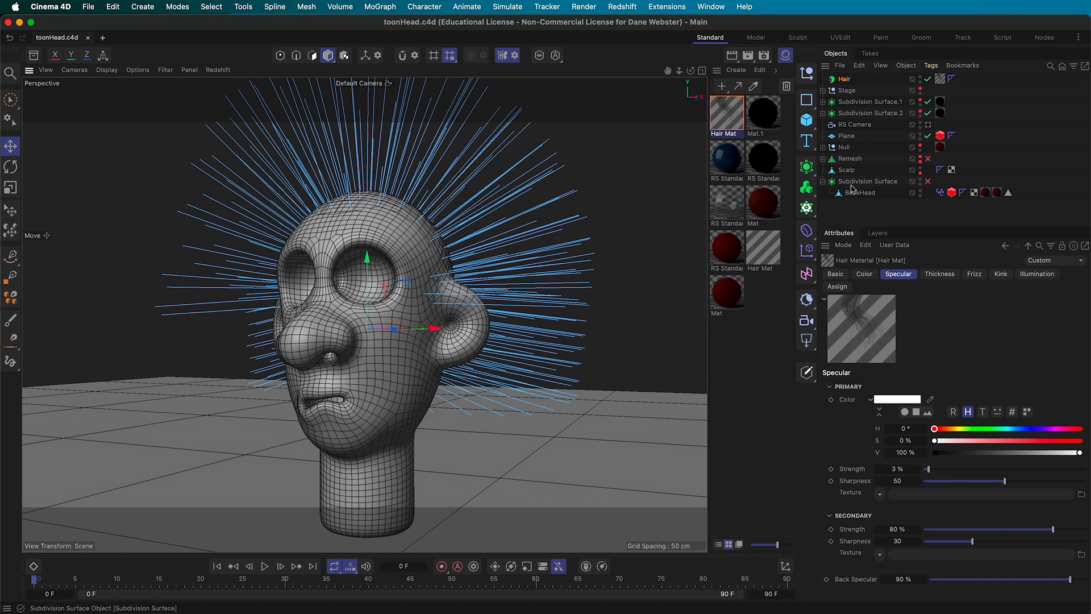
pyautogui.click(839, 83)
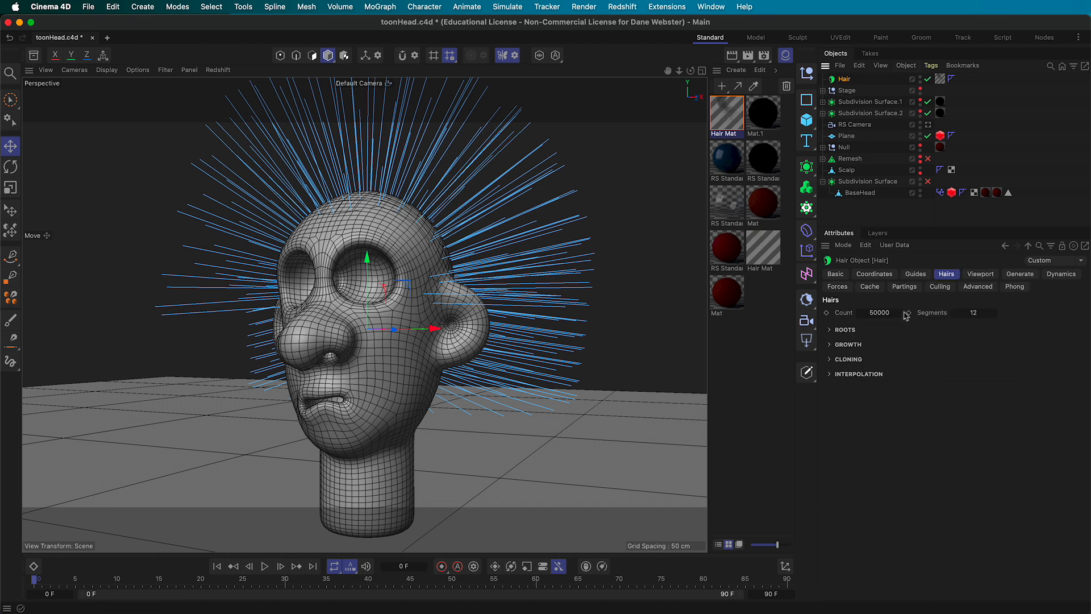
pyautogui.click(916, 274)
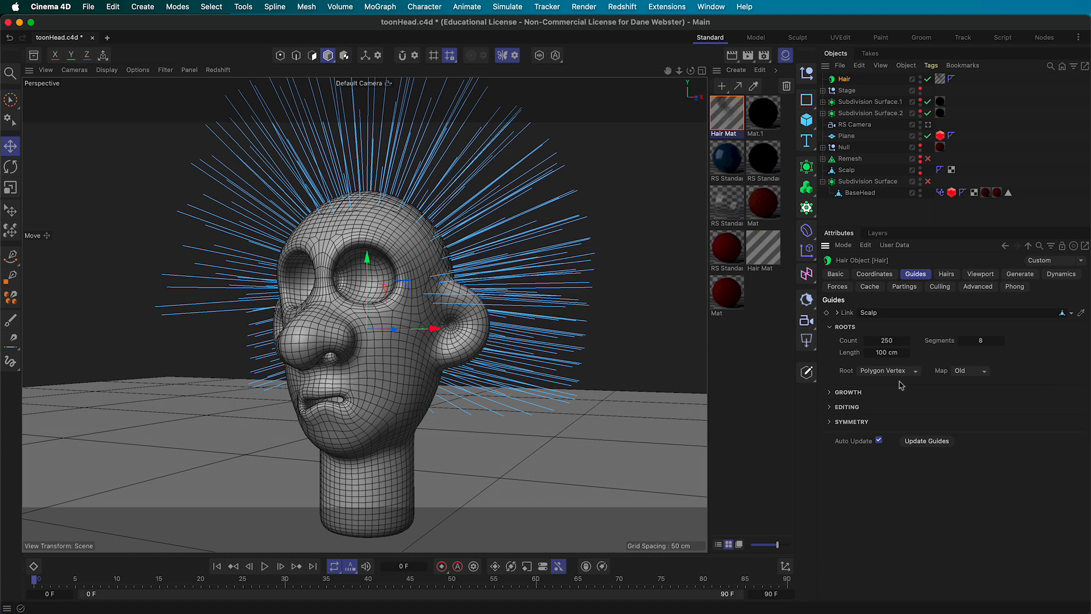
pyautogui.keyDown('alt'); pyautogui.moveTo(415, 311); pyautogui.dragTo(364, 357); pyautogui.keyUp('alt')
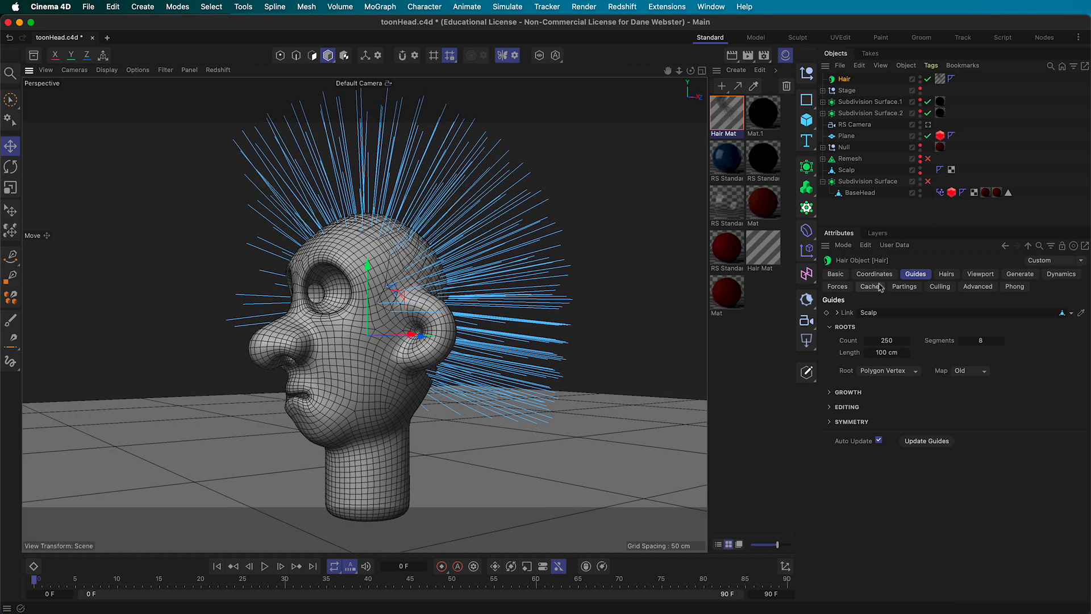
pyautogui.click(830, 422)
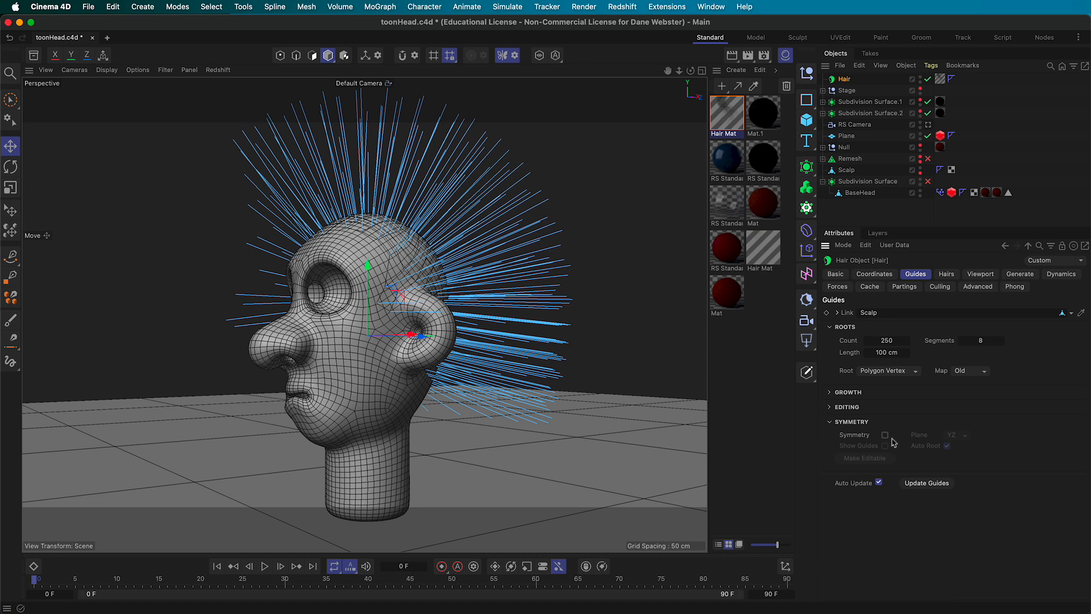
pyautogui.click(885, 436)
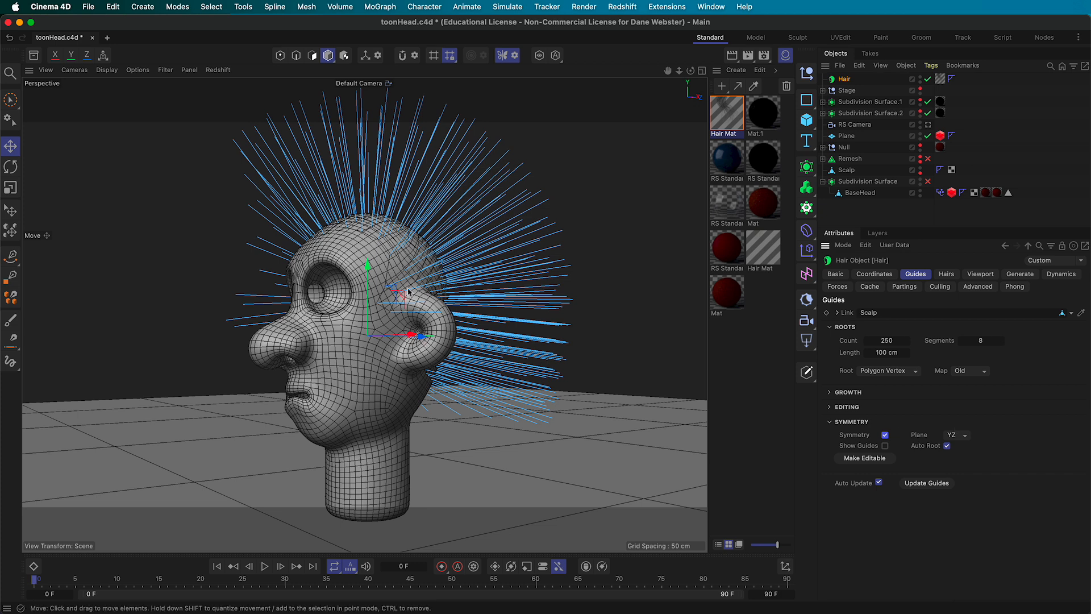
pyautogui.keyDown('alt'); pyautogui.moveTo(462, 361); pyautogui.dragTo(386, 242); pyautogui.keyUp('alt')
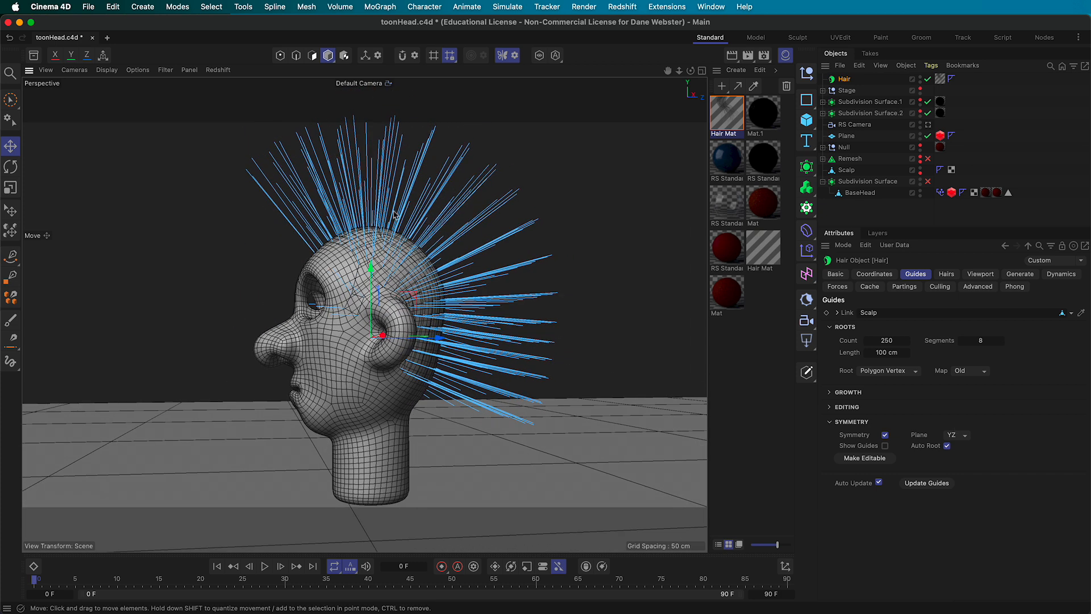
pyautogui.moveTo(611, 195)
pyautogui.keyDown('alt'); pyautogui.mouseDown()
pyautogui.moveTo(514, 193)
pyautogui.moveTo(582, 187)
pyautogui.moveTo(599, 199)
pyautogui.mouseUp(); pyautogui.keyUp('alt')
pyautogui.keyDown('alt'); pyautogui.moveTo(563, 376); pyautogui.dragTo(622, 370); pyautogui.keyUp('alt')
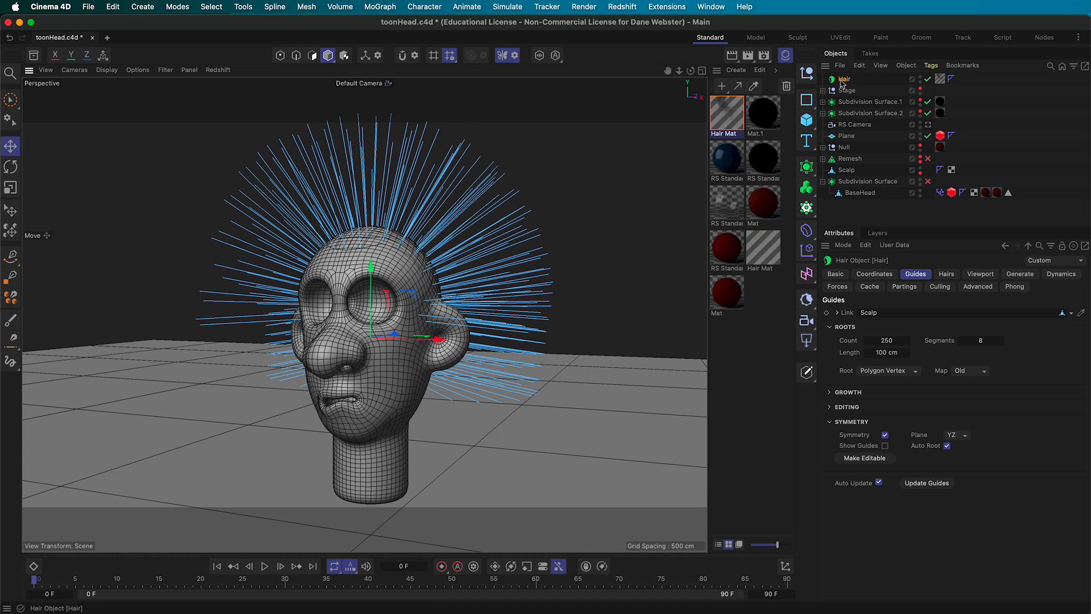
# Activate the Hair Brush tool and reduce its radius to 38
pyautogui.click(507, 6)
pyautogui.moveTo(544, 262)
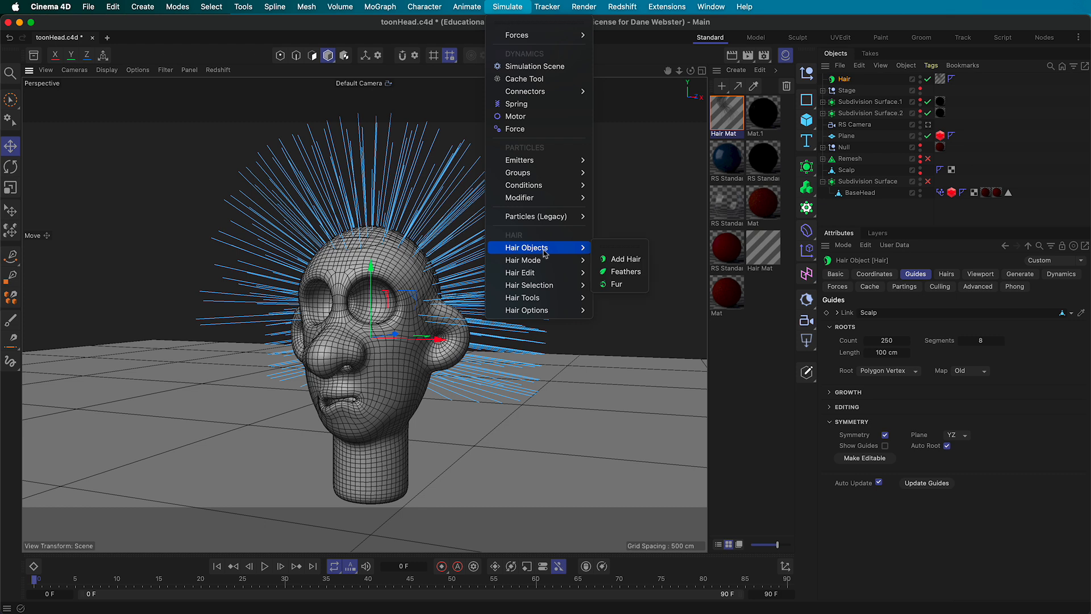
pyautogui.moveTo(544, 299)
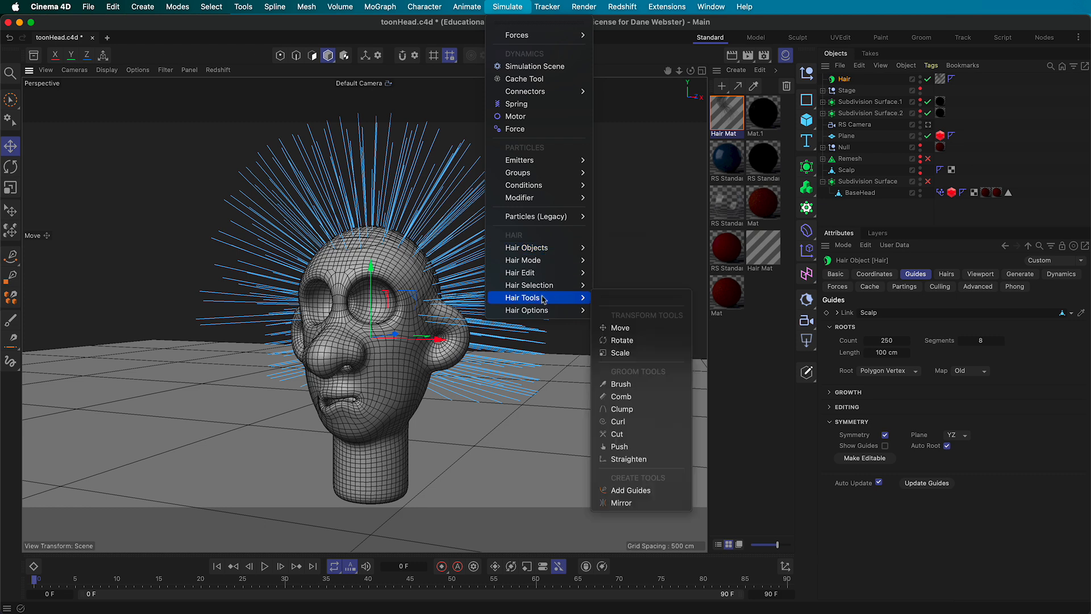
pyautogui.click(621, 384)
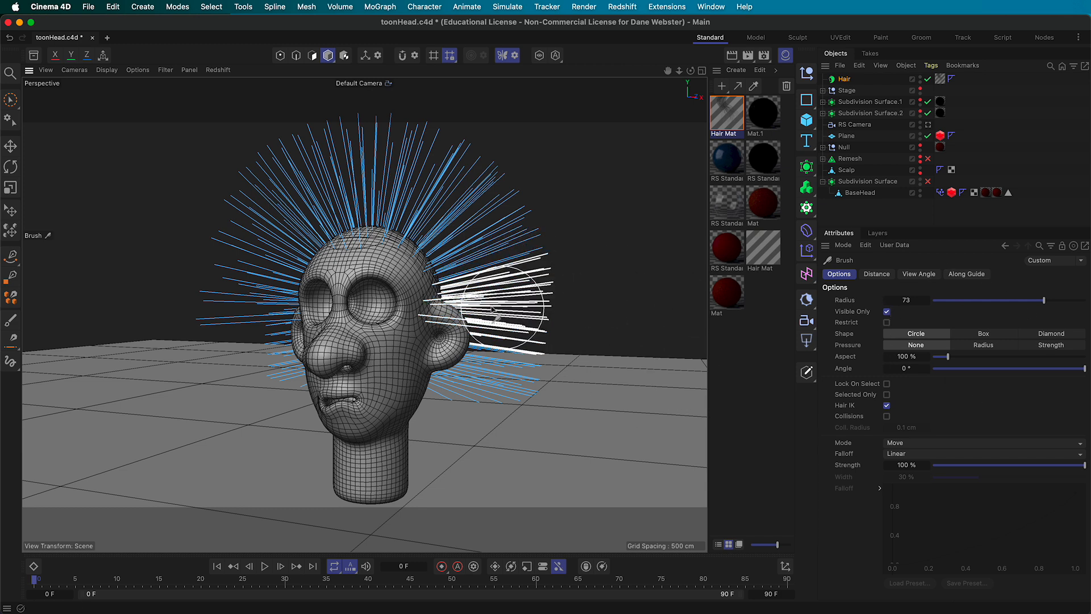
pyautogui.click(949, 300)
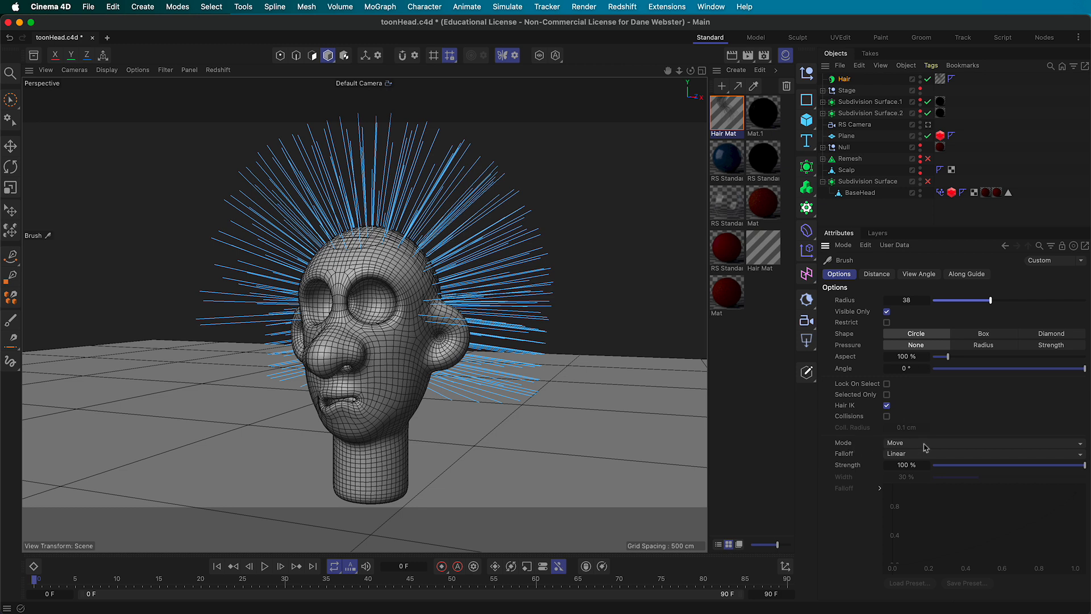
# Comb the upper-rear and top hair guides sideways to the right
pyautogui.keyDown('alt'); pyautogui.moveTo(493, 307); pyautogui.dragTo(365, 315); pyautogui.keyUp('alt')
pyautogui.moveTo(463, 171)
pyautogui.keyDown('alt'); pyautogui.mouseDown()
pyautogui.moveTo(387, 165)
pyautogui.moveTo(463, 195)
pyautogui.moveTo(497, 151)
pyautogui.moveTo(378, 125)
pyautogui.moveTo(392, 91)
pyautogui.moveTo(427, 173)
pyautogui.moveTo(475, 218)
pyautogui.mouseUp(); pyautogui.keyUp('alt')
pyautogui.scroll(5, 445, 204)
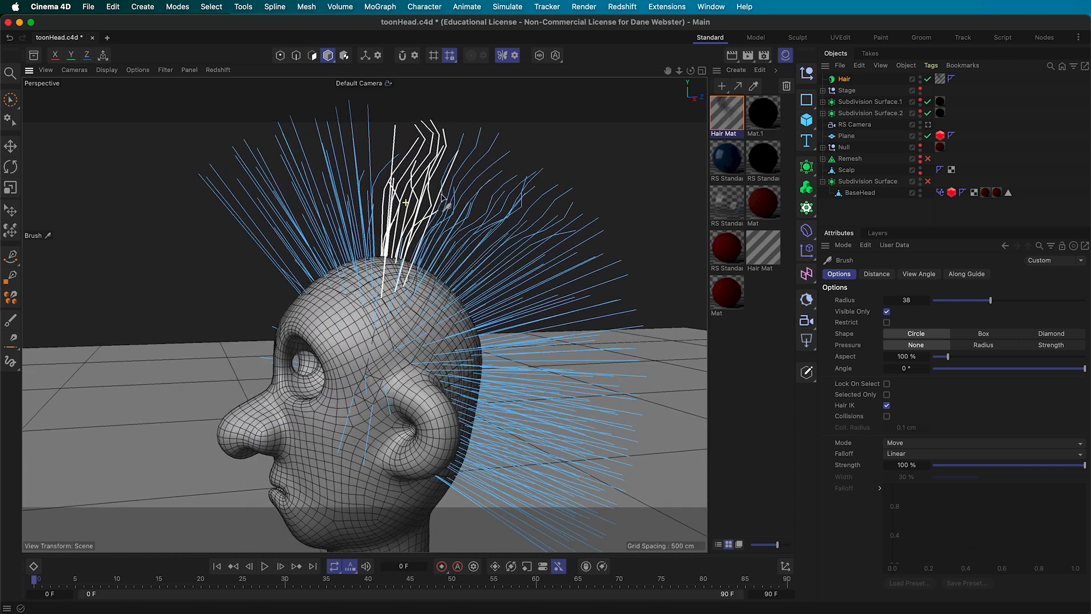
pyautogui.moveTo(431, 159)
pyautogui.mouseDown()
pyautogui.moveTo(426, 146)
pyautogui.moveTo(458, 173)
pyautogui.moveTo(489, 162)
pyautogui.moveTo(414, 146)
pyautogui.moveTo(427, 155)
pyautogui.mouseUp()
pyautogui.keyDown('alt'); pyautogui.moveTo(423, 233); pyautogui.dragTo(341, 213); pyautogui.keyUp('alt')
pyautogui.moveTo(268, 210)
pyautogui.mouseDown()
pyautogui.moveTo(316, 175)
pyautogui.moveTo(405, 154)
pyautogui.mouseUp()
pyautogui.keyDown('alt'); pyautogui.moveTo(425, 234); pyautogui.dragTo(309, 254, button='right'); pyautogui.keyUp('alt')
# Raise the brush radius to 84 and bend the top and right-side guides down around the head
pyautogui.moveTo(1013, 303); pyautogui.dragTo(1061, 300)
pyautogui.moveTo(363, 221)
pyautogui.mouseDown()
pyautogui.moveTo(387, 203)
pyautogui.moveTo(499, 193)
pyautogui.moveTo(487, 224)
pyautogui.moveTo(500, 251)
pyautogui.moveTo(563, 298)
pyautogui.moveTo(636, 301)
pyautogui.moveTo(696, 370)
pyautogui.mouseUp()
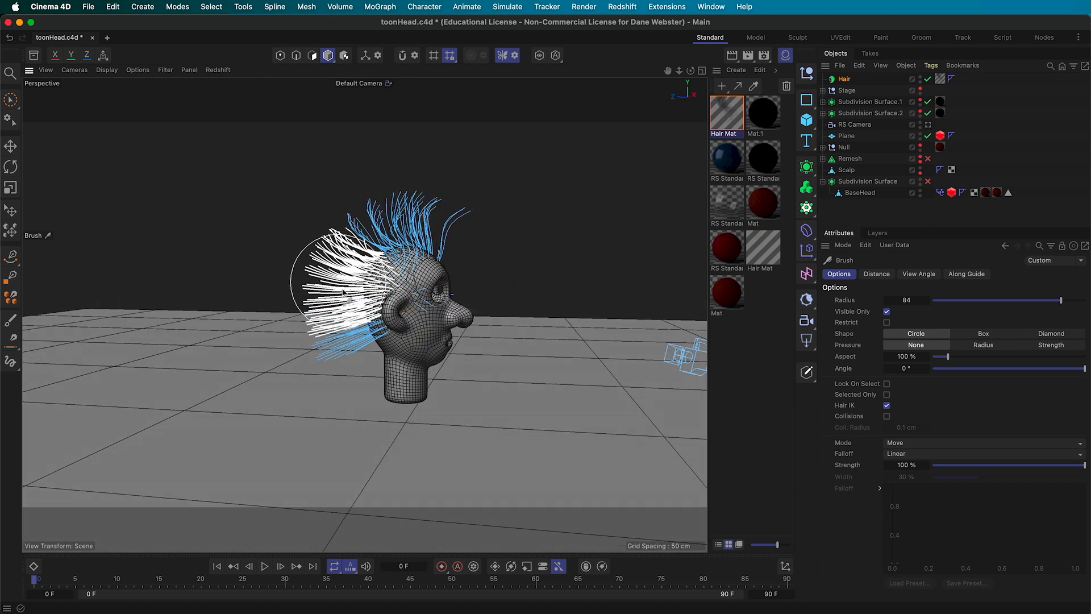
pyautogui.moveTo(355, 352); pyautogui.dragTo(328, 355)
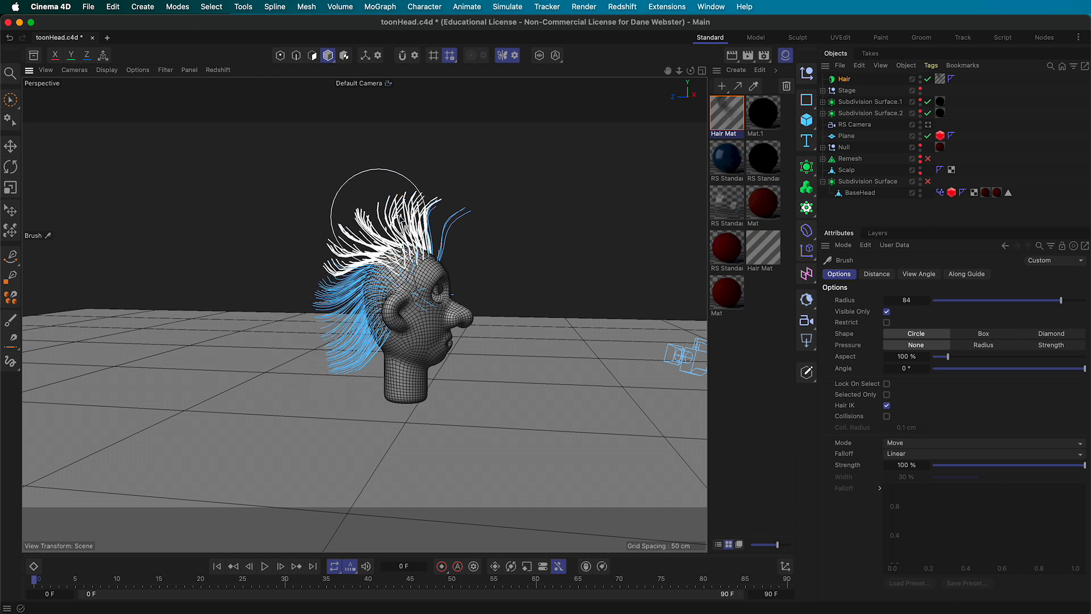
pyautogui.keyDown('alt'); pyautogui.moveTo(453, 284); pyautogui.dragTo(280, 283); pyautogui.keyUp('alt')
pyautogui.moveTo(496, 286)
pyautogui.keyDown('alt'); pyautogui.mouseDown()
pyautogui.moveTo(479, 282)
pyautogui.moveTo(498, 273)
pyautogui.moveTo(488, 269)
pyautogui.mouseUp(); pyautogui.keyUp('alt')
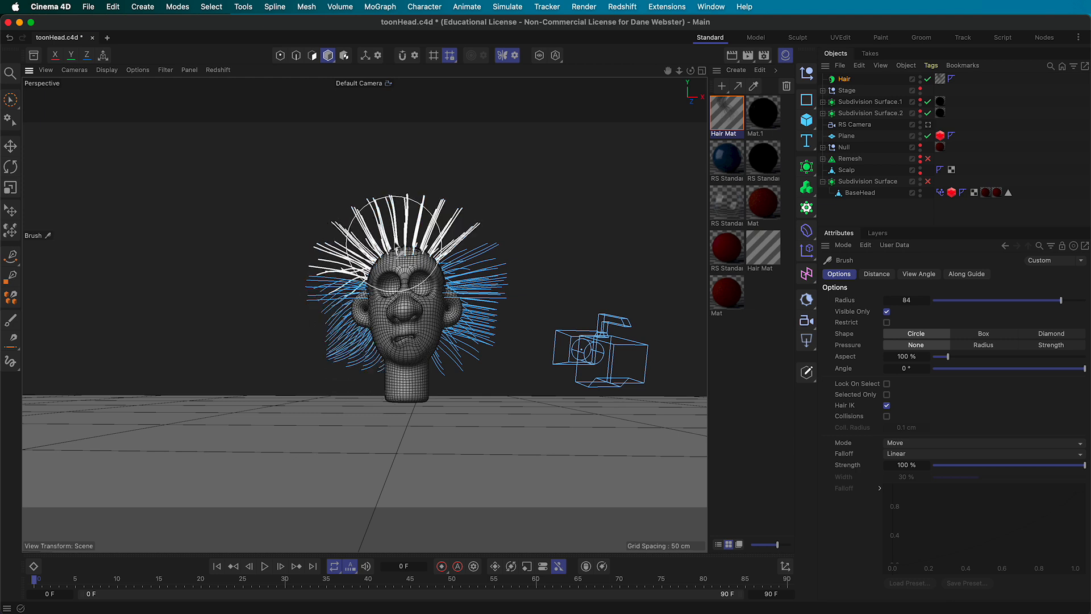
pyautogui.moveTo(540, 316)
pyautogui.keyDown('alt'); pyautogui.mouseDown()
pyautogui.moveTo(499, 298)
pyautogui.moveTo(574, 298)
pyautogui.mouseUp(); pyautogui.keyUp('alt')
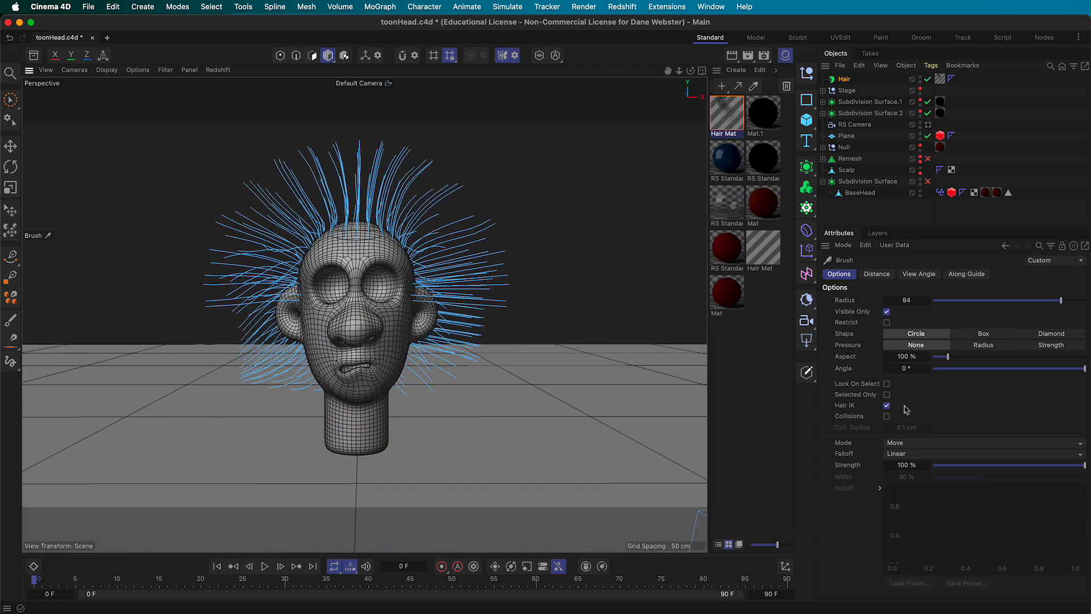
pyautogui.click(950, 443)
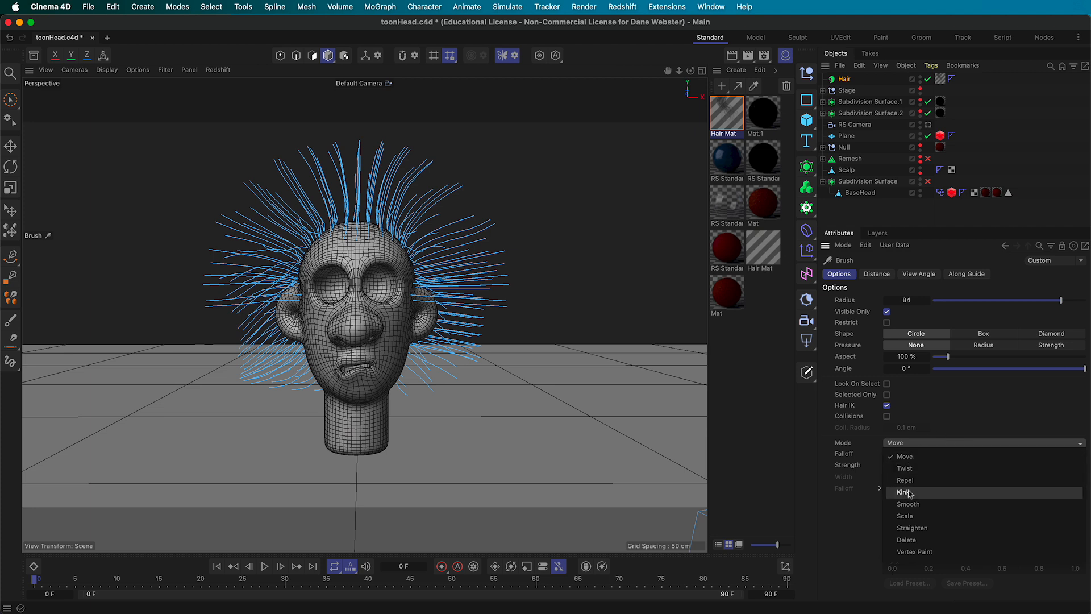
# Switch the hair brush to Scale mode with a radius of 27
pyautogui.click(928, 518)
pyautogui.keyDown('alt'); pyautogui.moveTo(519, 322); pyautogui.dragTo(559, 317); pyautogui.keyUp('alt')
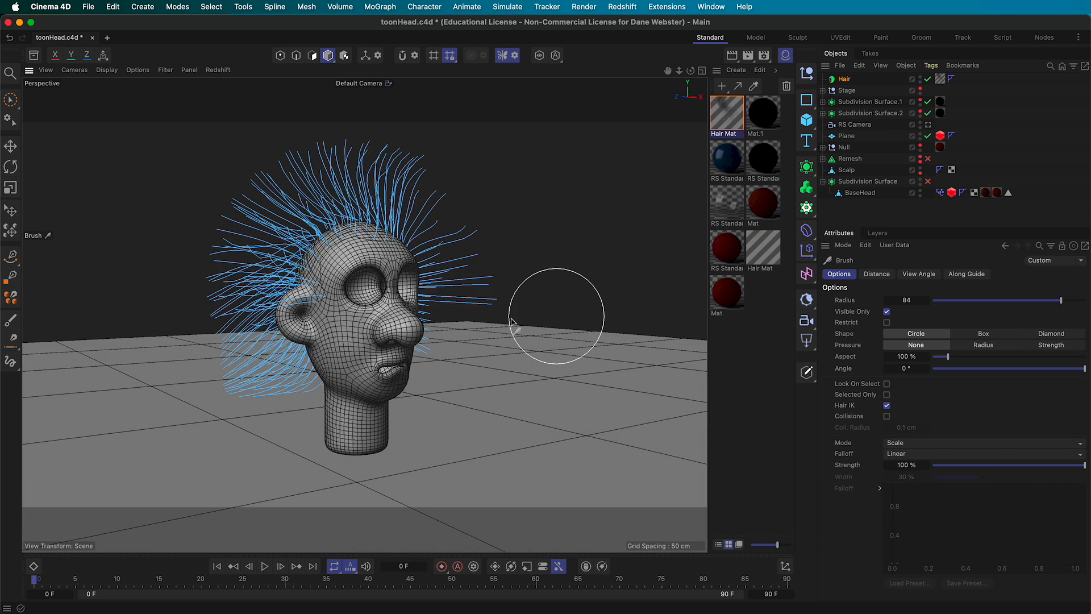
pyautogui.keyDown('alt'); pyautogui.moveTo(493, 321); pyautogui.dragTo(549, 329, button='right'); pyautogui.keyUp('alt')
pyautogui.keyDown('alt'); pyautogui.moveTo(549, 328); pyautogui.dragTo(514, 340); pyautogui.keyUp('alt')
pyautogui.click(975, 300)
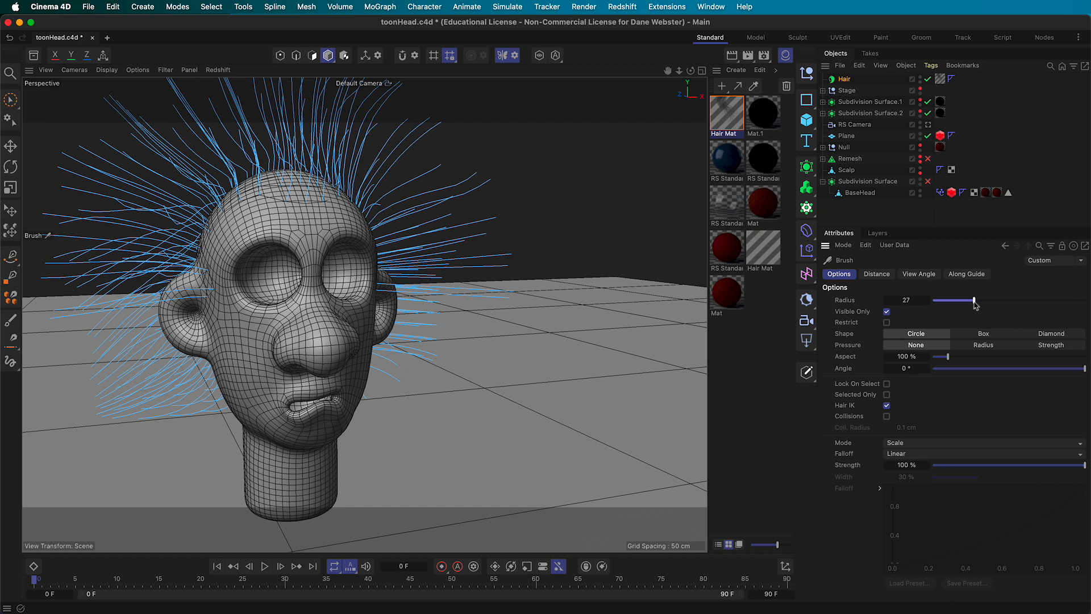
# Shorten the long horizontal guide beside the ear
pyautogui.moveTo(414, 292)
pyautogui.keyDown('alt'); pyautogui.mouseDown()
pyautogui.moveTo(313, 310)
pyautogui.moveTo(355, 311)
pyautogui.mouseUp(); pyautogui.keyUp('alt')
pyautogui.moveTo(511, 401)
pyautogui.keyDown('alt'); pyautogui.mouseDown()
pyautogui.moveTo(526, 373)
pyautogui.moveTo(562, 374)
pyautogui.moveTo(516, 407)
pyautogui.mouseUp(); pyautogui.keyUp('alt')
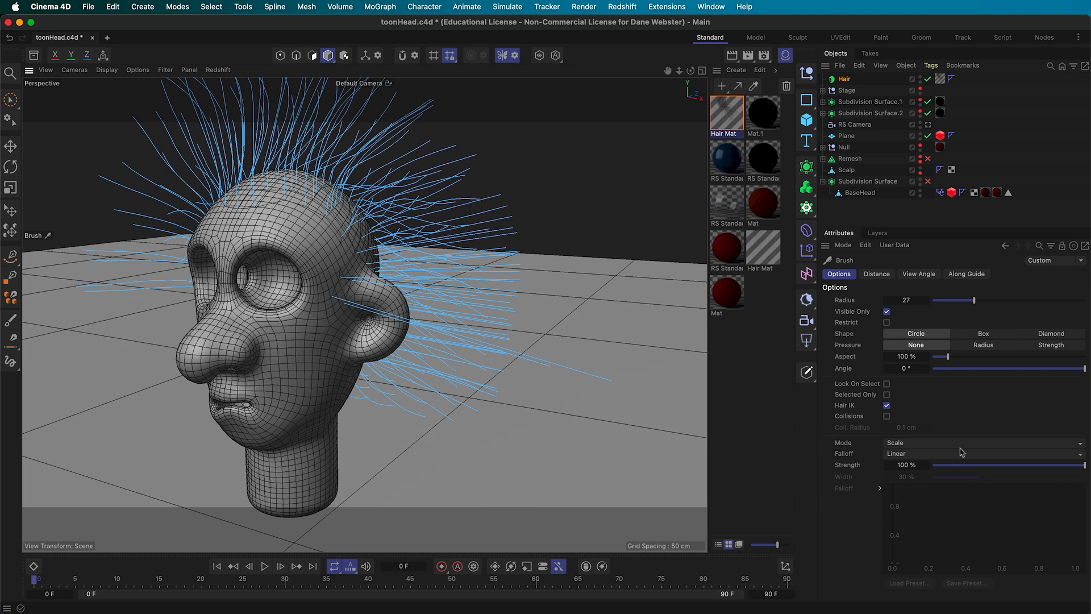
pyautogui.scroll(5, 335, 327)
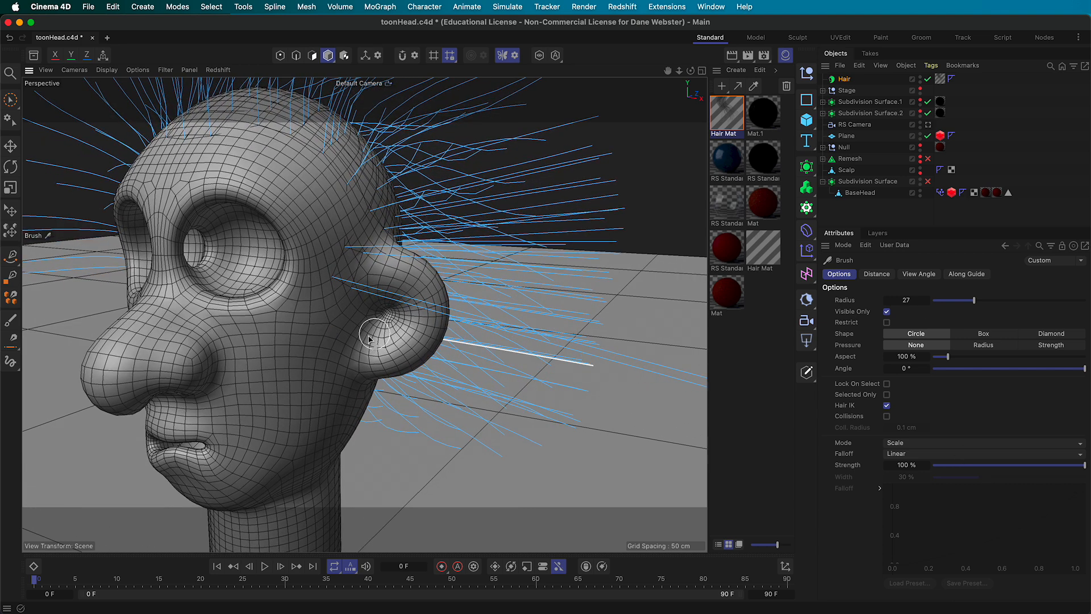
pyautogui.keyDown('alt'); pyautogui.moveTo(363, 358); pyautogui.dragTo(353, 407, button='middle'); pyautogui.keyUp('alt')
pyautogui.keyDown('alt'); pyautogui.moveTo(353, 407); pyautogui.dragTo(360, 386); pyautogui.keyUp('alt')
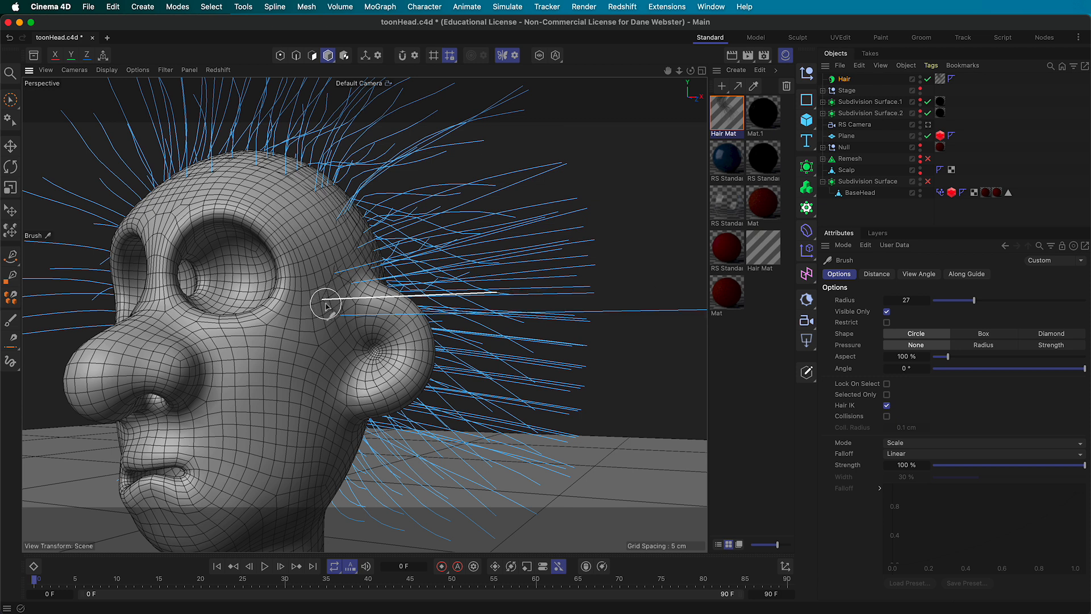
pyautogui.moveTo(347, 310); pyautogui.dragTo(337, 316)
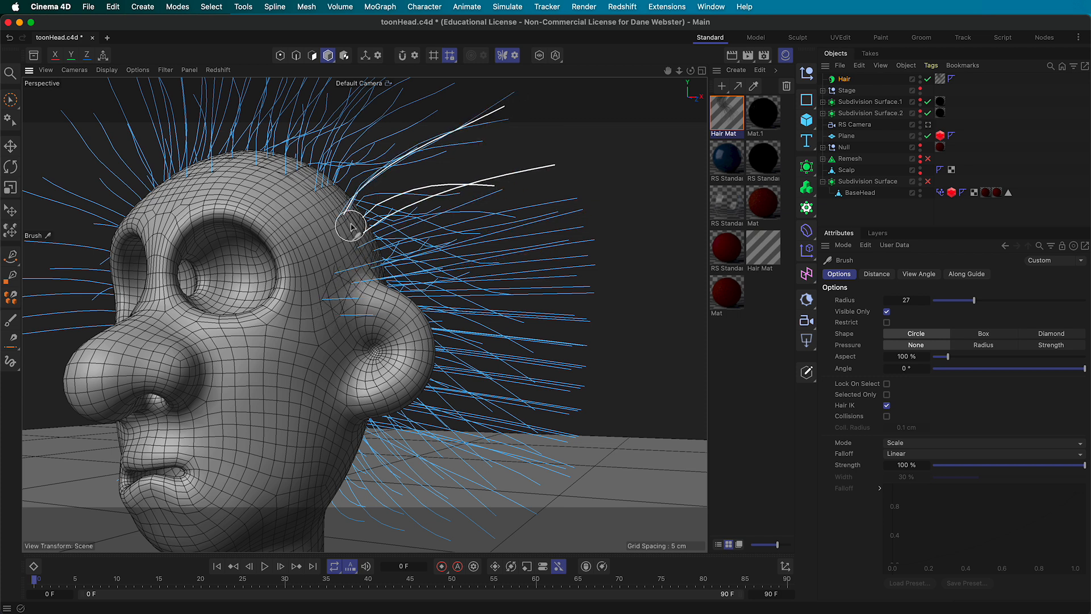
# Shorten the remaining long guides near the ear and on top of the head
pyautogui.moveTo(420, 327)
pyautogui.keyDown('alt'); pyautogui.mouseDown()
pyautogui.moveTo(335, 347)
pyautogui.moveTo(370, 295)
pyautogui.moveTo(330, 300)
pyautogui.mouseUp(); pyautogui.keyUp('alt')
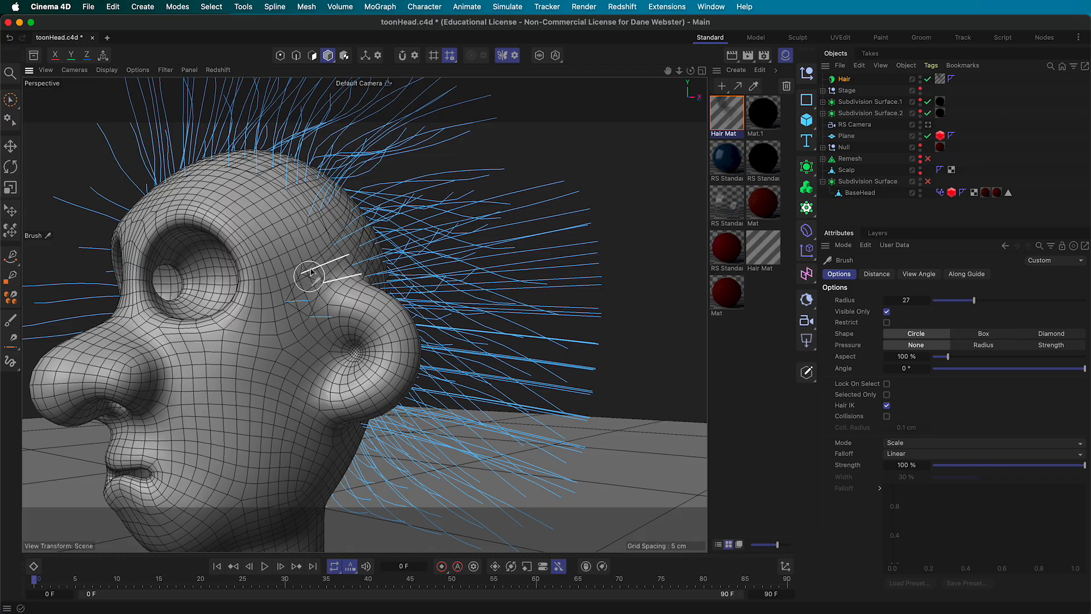
pyautogui.moveTo(314, 276)
pyautogui.keyDown('alt'); pyautogui.mouseDown()
pyautogui.moveTo(512, 324)
pyautogui.moveTo(559, 321)
pyautogui.moveTo(487, 339)
pyautogui.mouseUp(); pyautogui.keyUp('alt')
pyautogui.keyDown('alt'); pyautogui.moveTo(487, 338); pyautogui.dragTo(402, 343, button='right'); pyautogui.keyUp('alt')
pyautogui.keyDown('alt'); pyautogui.moveTo(402, 343); pyautogui.dragTo(335, 353); pyautogui.keyUp('alt')
pyautogui.keyDown('alt'); pyautogui.moveTo(455, 367); pyautogui.dragTo(317, 376); pyautogui.keyUp('alt')
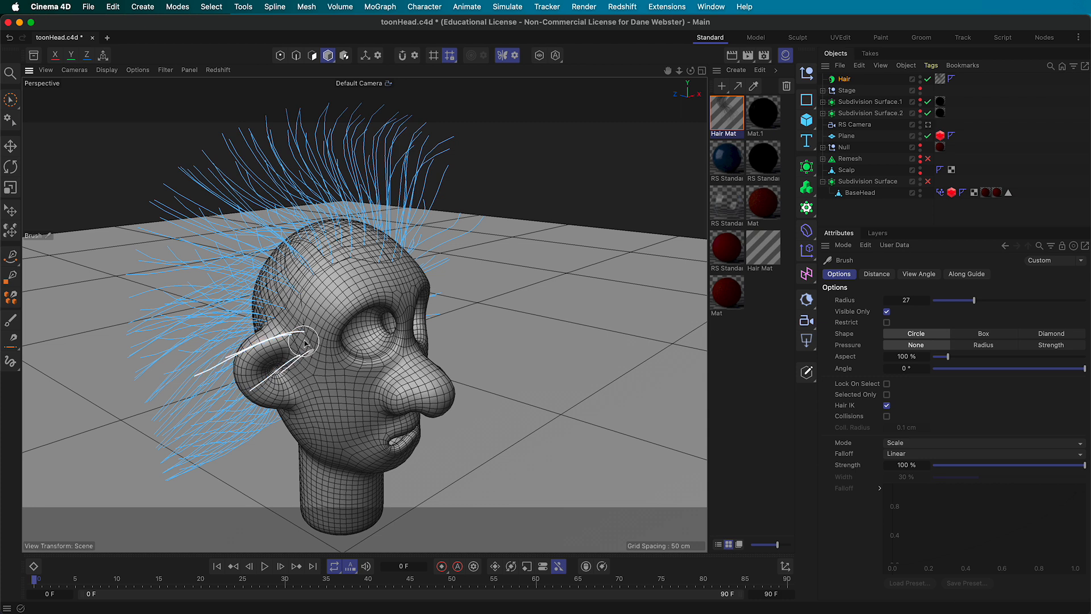
pyautogui.moveTo(305, 334)
pyautogui.mouseDown()
pyautogui.moveTo(291, 361)
pyautogui.moveTo(343, 346)
pyautogui.moveTo(356, 322)
pyautogui.mouseUp()
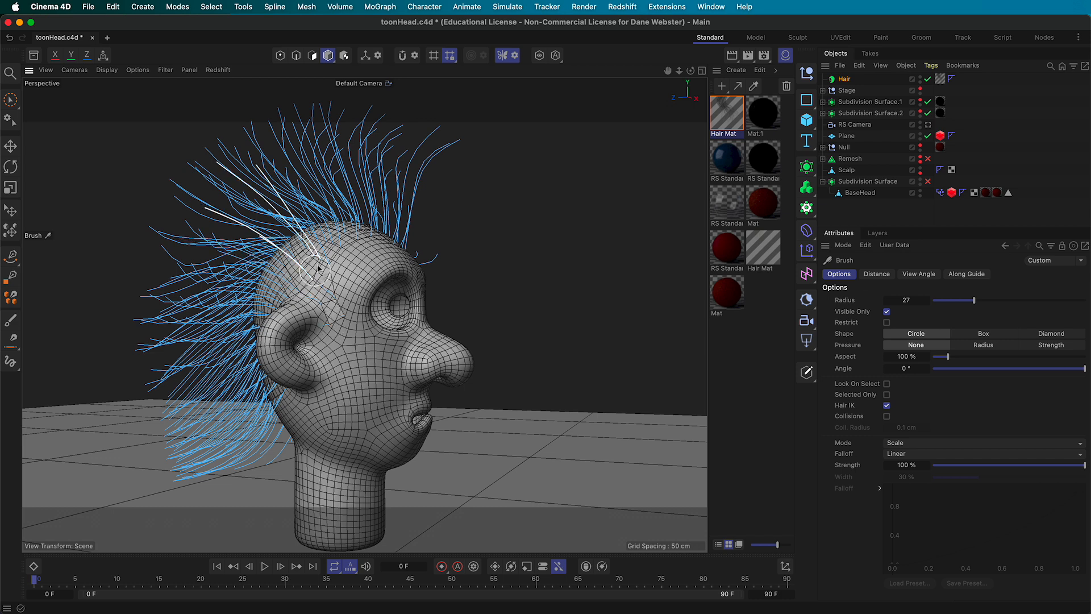
pyautogui.keyDown('alt'); pyautogui.moveTo(364, 295); pyautogui.dragTo(333, 304); pyautogui.keyUp('alt')
# Return the hair brush to Move mode and review its falloff type
pyautogui.moveTo(551, 369)
pyautogui.keyDown('alt'); pyautogui.mouseDown()
pyautogui.moveTo(386, 366)
pyautogui.moveTo(383, 355)
pyautogui.mouseUp(); pyautogui.keyUp('alt')
pyautogui.click(926, 446)
pyautogui.click(934, 458)
pyautogui.click(918, 454)
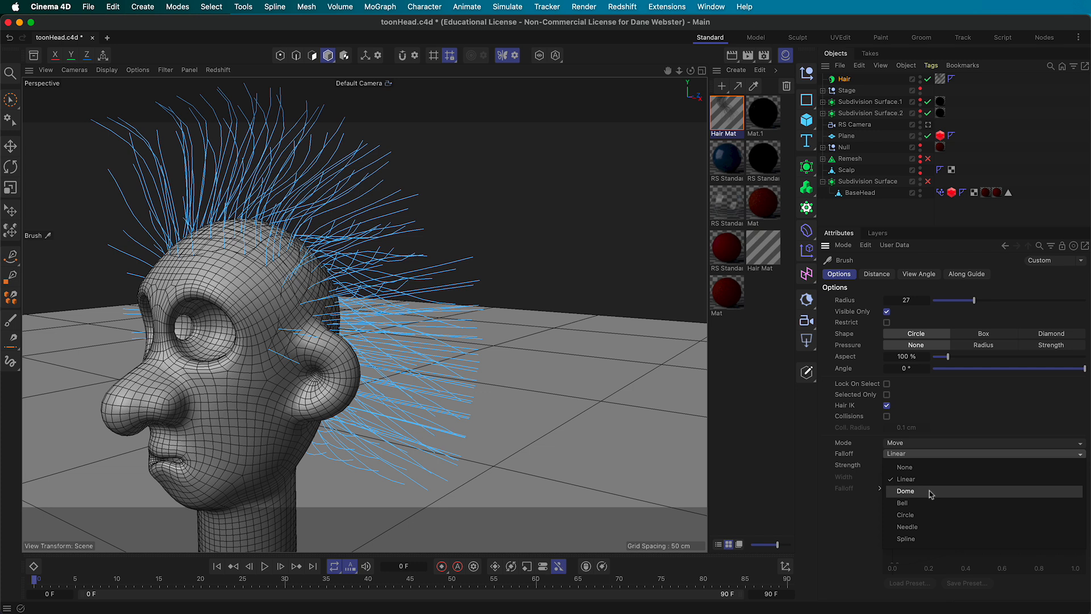
# Keep the Linear falloff and comb the temple guides back toward the rear of the head
pyautogui.click(975, 411)
pyautogui.keyDown('alt'); pyautogui.moveTo(380, 359); pyautogui.dragTo(289, 343); pyautogui.keyUp('alt')
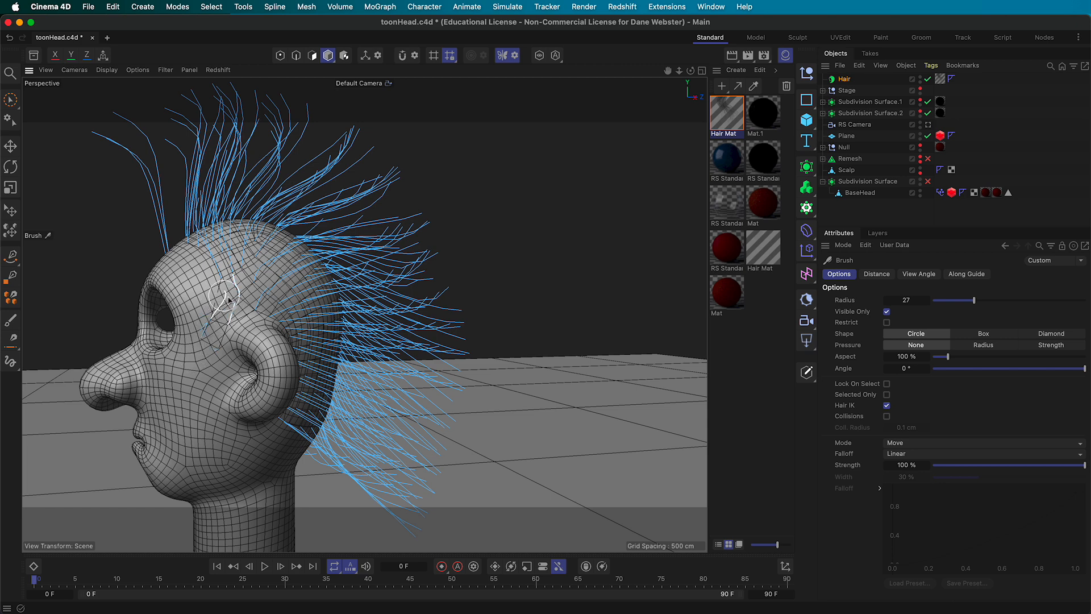
pyautogui.moveTo(225, 329)
pyautogui.keyDown('alt'); pyautogui.mouseDown()
pyautogui.moveTo(363, 336)
pyautogui.moveTo(332, 336)
pyautogui.moveTo(342, 294)
pyautogui.moveTo(245, 364)
pyautogui.moveTo(259, 315)
pyautogui.moveTo(367, 314)
pyautogui.mouseUp(); pyautogui.keyUp('alt')
pyautogui.moveTo(310, 336)
pyautogui.keyDown('alt'); pyautogui.mouseDown()
pyautogui.moveTo(407, 362)
pyautogui.moveTo(473, 343)
pyautogui.mouseUp(); pyautogui.keyUp('alt')
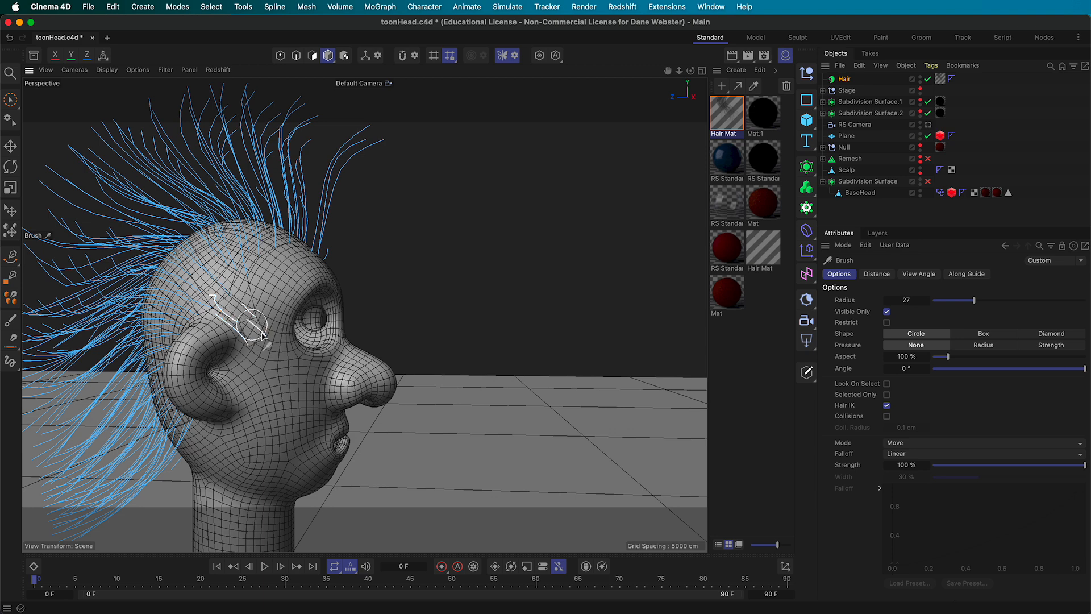
# Reshape the side hair guides, then zoom in close on the eye socket area
pyautogui.keyDown('alt'); pyautogui.moveTo(208, 308); pyautogui.dragTo(119, 321); pyautogui.keyUp('alt')
pyautogui.moveTo(135, 320)
pyautogui.mouseDown()
pyautogui.moveTo(205, 286)
pyautogui.moveTo(434, 345)
pyautogui.moveTo(370, 351)
pyautogui.mouseUp()
pyautogui.scroll(3, 216, 292)
pyautogui.keyDown('alt'); pyautogui.moveTo(370, 351); pyautogui.dragTo(433, 375, button='right'); pyautogui.keyUp('alt')
pyautogui.keyDown('alt'); pyautogui.moveTo(433, 375); pyautogui.dragTo(373, 312); pyautogui.keyUp('alt')
pyautogui.keyDown('alt'); pyautogui.moveTo(373, 312); pyautogui.dragTo(405, 349, button='right'); pyautogui.keyUp('alt')
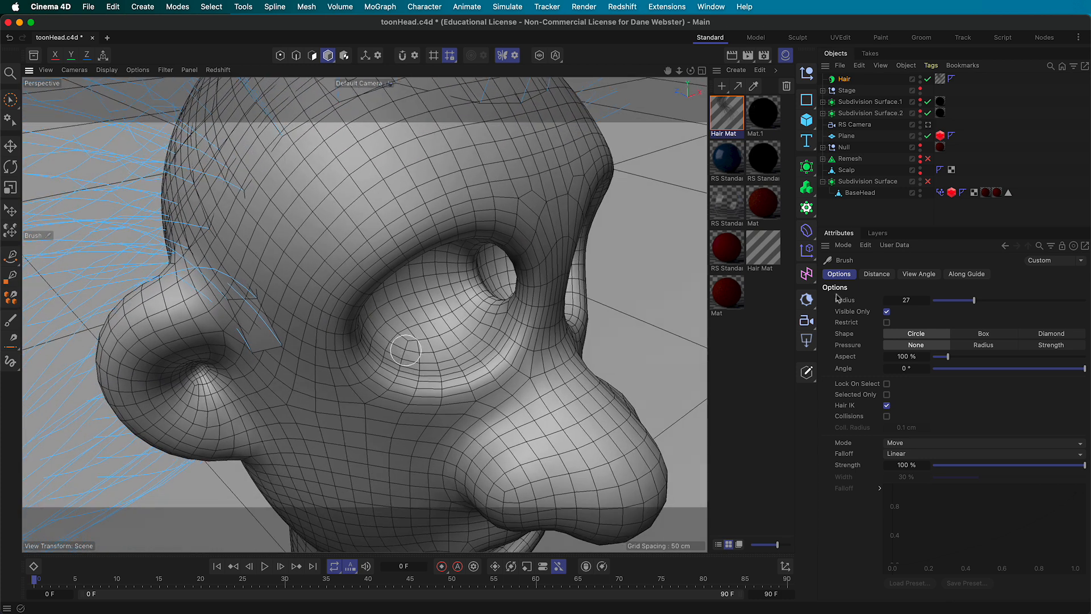
pyautogui.click(962, 444)
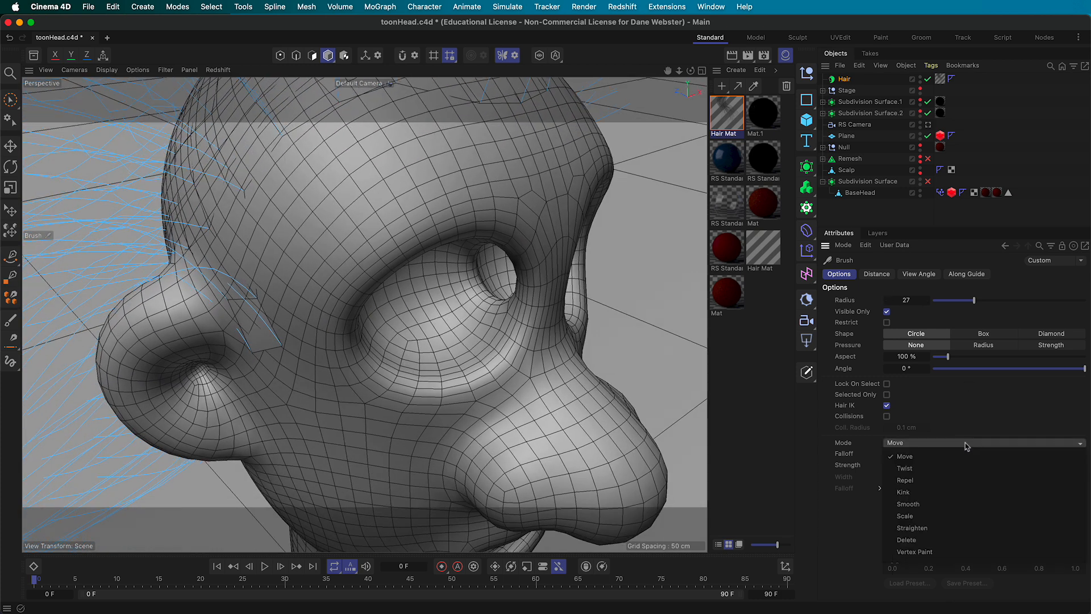
# Set the brush to Straighten and straighten the guides beside the ear, undoing one stroke
pyautogui.click(924, 528)
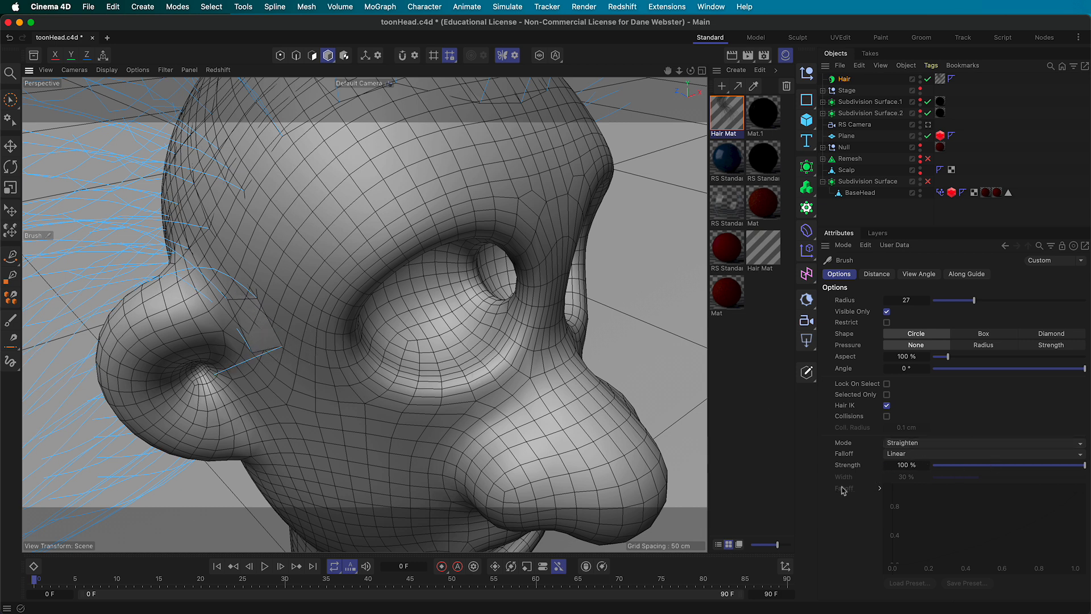
pyautogui.press('super+z')
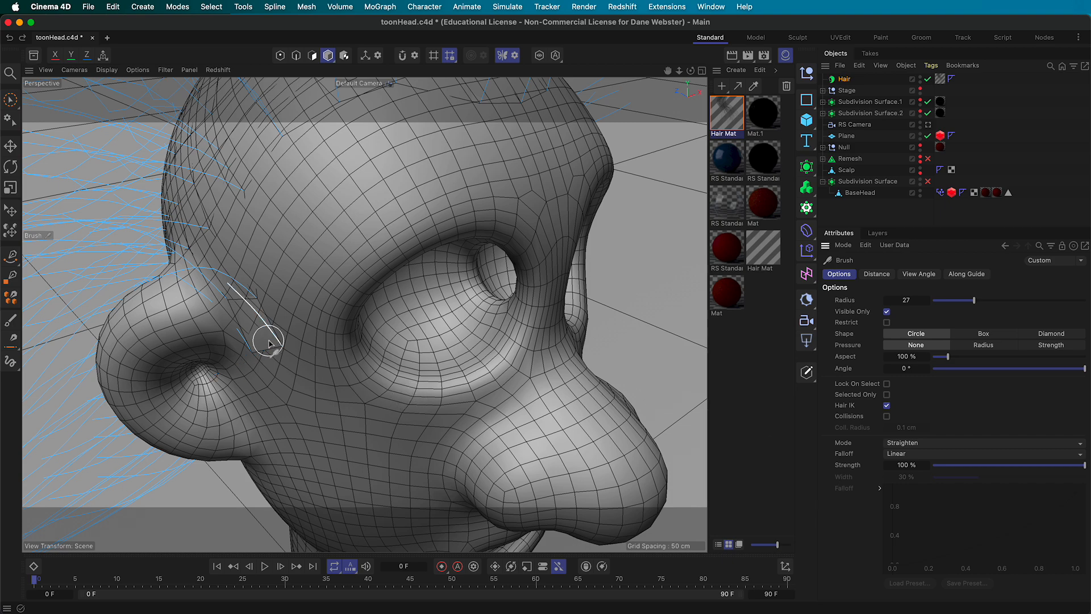
pyautogui.moveTo(288, 354)
pyautogui.keyDown('alt'); pyautogui.mouseDown()
pyautogui.moveTo(456, 327)
pyautogui.moveTo(507, 334)
pyautogui.moveTo(286, 337)
pyautogui.mouseUp(); pyautogui.keyUp('alt')
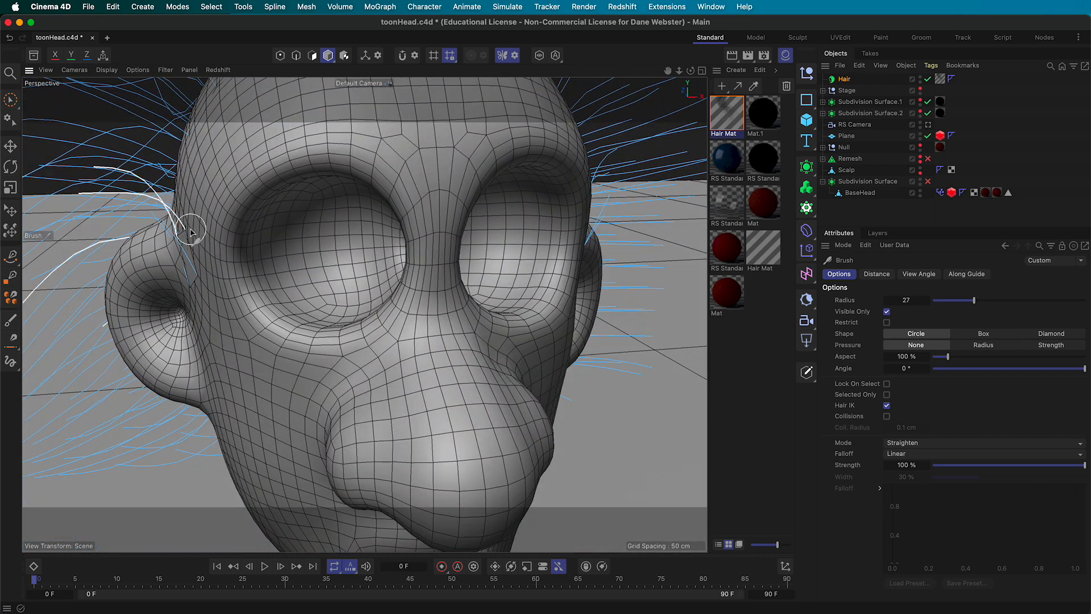
pyautogui.moveTo(190, 227)
pyautogui.mouseDown()
pyautogui.moveTo(190, 284)
pyautogui.moveTo(228, 282)
pyautogui.moveTo(223, 245)
pyautogui.moveTo(318, 239)
pyautogui.moveTo(455, 199)
pyautogui.moveTo(516, 151)
pyautogui.mouseUp()
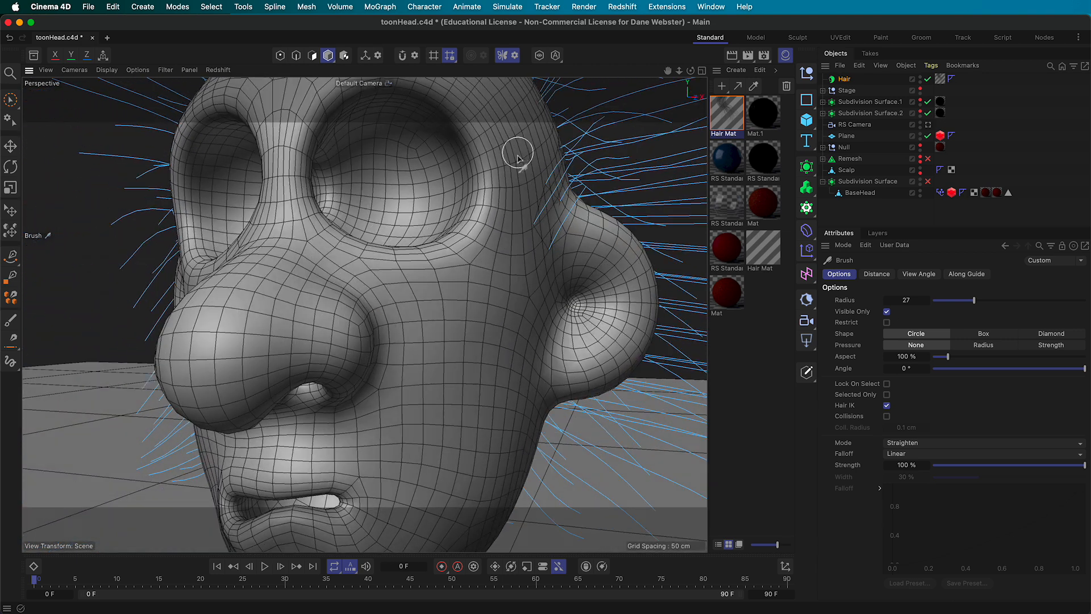
pyautogui.keyDown('alt'); pyautogui.moveTo(562, 221); pyautogui.dragTo(441, 241, button='right'); pyautogui.keyUp('alt')
pyautogui.keyDown('alt'); pyautogui.moveTo(421, 242); pyautogui.dragTo(476, 236); pyautogui.keyUp('alt')
pyautogui.keyDown('alt'); pyautogui.moveTo(476, 236); pyautogui.dragTo(426, 228, button='right'); pyautogui.keyUp('alt')
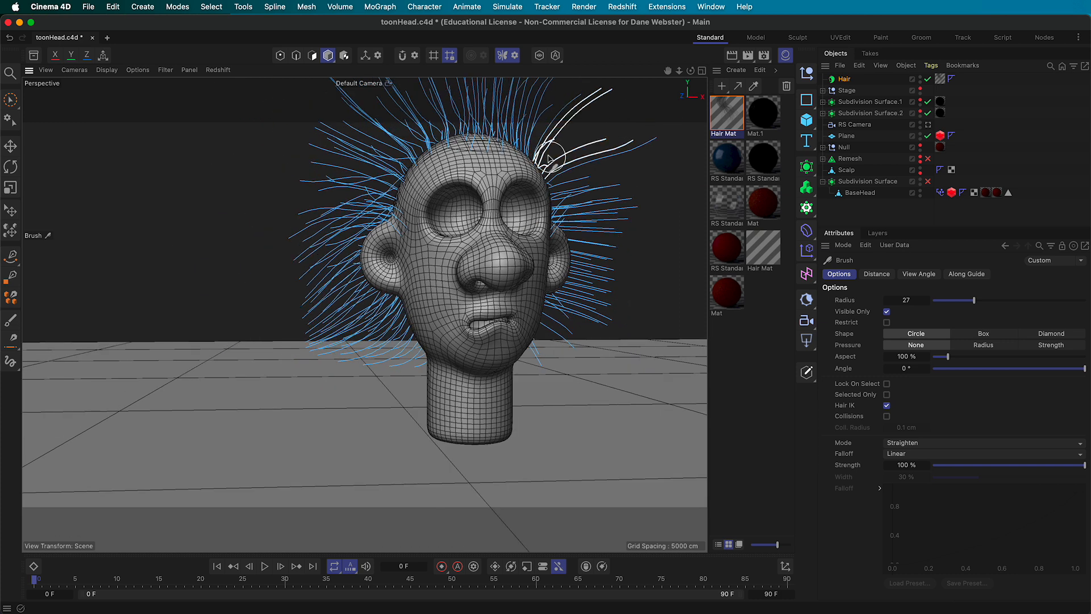
pyautogui.keyDown('alt'); pyautogui.moveTo(536, 178); pyautogui.dragTo(373, 192, button='middle'); pyautogui.keyUp('alt')
pyautogui.keyDown('alt'); pyautogui.moveTo(355, 215); pyautogui.dragTo(349, 207); pyautogui.keyUp('alt')
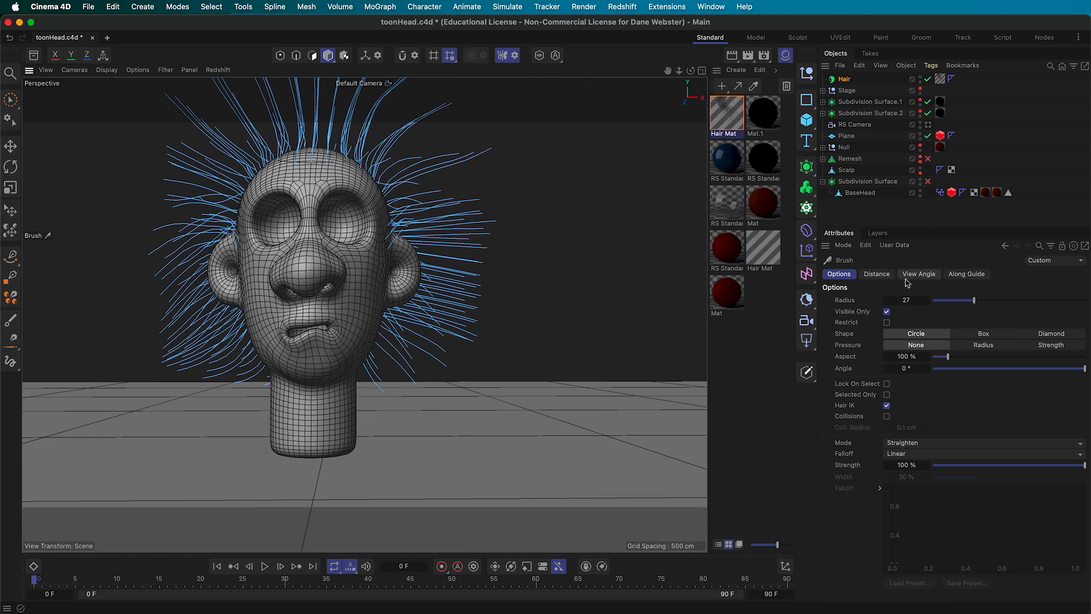
pyautogui.click(936, 446)
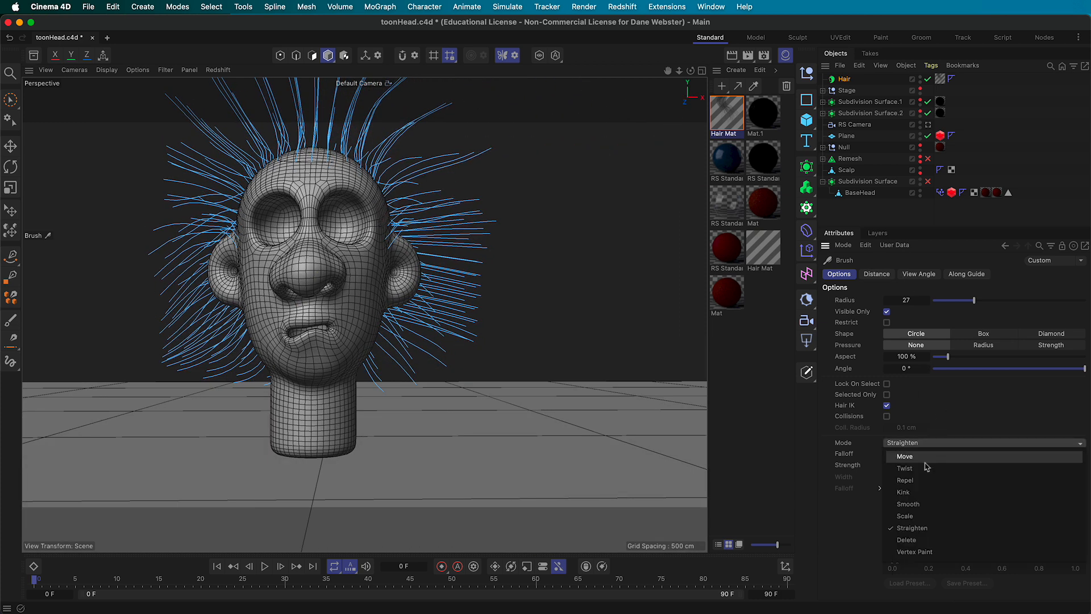
# Set the hair brush to Move mode and enlarge its radius to 66
pyautogui.click(932, 454)
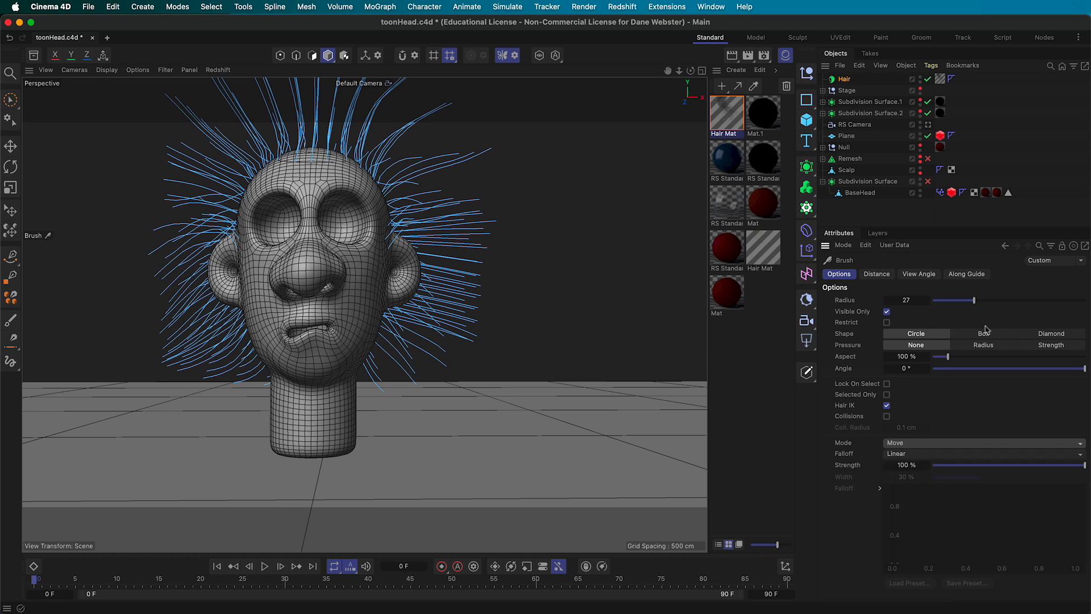
pyautogui.moveTo(971, 306); pyautogui.dragTo(1039, 301)
pyautogui.keyDown('alt'); pyautogui.moveTo(517, 303); pyautogui.dragTo(398, 333); pyautogui.keyUp('alt')
# Brush the rear hairs upward, the jaw hairs down and the front hairs back
pyautogui.moveTo(438, 345)
pyautogui.mouseDown()
pyautogui.moveTo(424, 248)
pyautogui.moveTo(441, 246)
pyautogui.moveTo(451, 292)
pyautogui.moveTo(483, 334)
pyautogui.moveTo(434, 341)
pyautogui.moveTo(634, 329)
pyautogui.mouseUp()
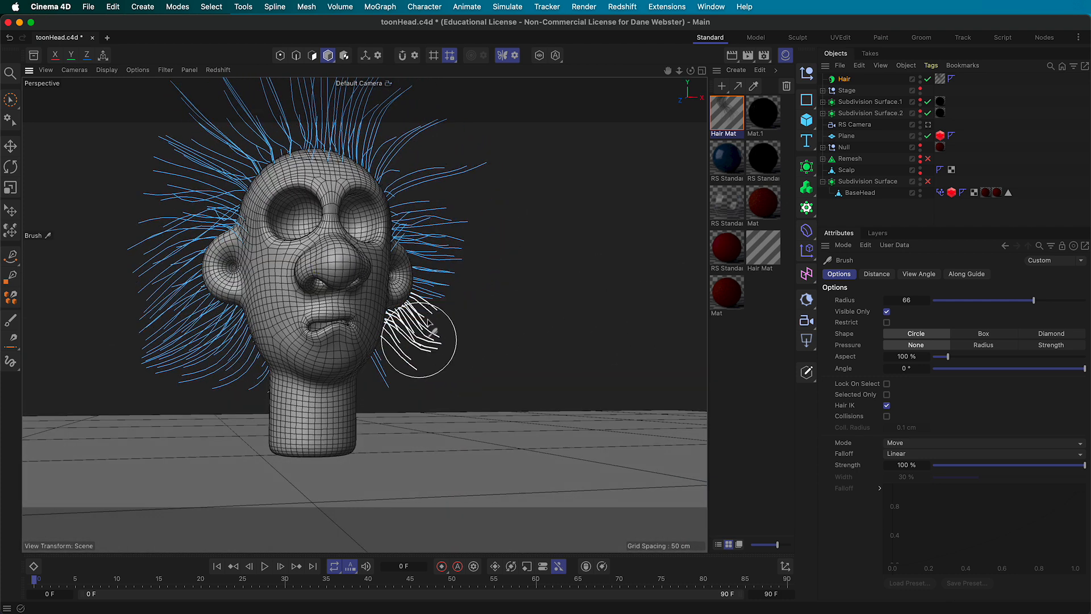
pyautogui.moveTo(539, 297)
pyautogui.keyDown('alt'); pyautogui.mouseDown()
pyautogui.moveTo(484, 299)
pyautogui.moveTo(440, 281)
pyautogui.mouseUp(); pyautogui.keyUp('alt')
pyautogui.moveTo(372, 318); pyautogui.dragTo(385, 380)
pyautogui.moveTo(484, 314)
pyautogui.keyDown('alt'); pyautogui.mouseDown()
pyautogui.moveTo(470, 350)
pyautogui.moveTo(439, 356)
pyautogui.mouseUp(); pyautogui.keyUp('alt')
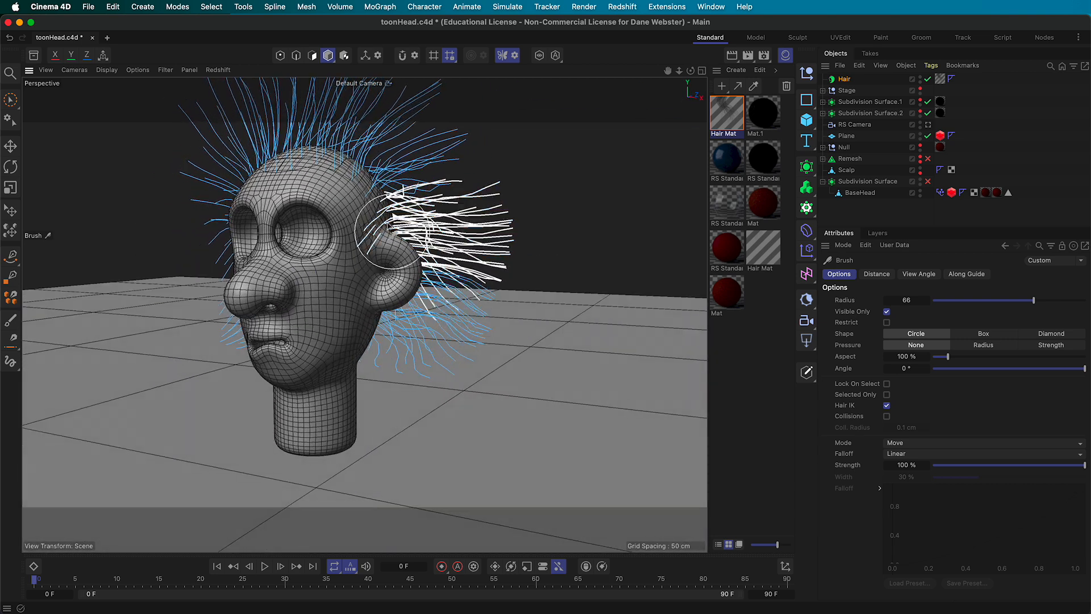
pyautogui.keyDown('alt'); pyautogui.moveTo(468, 219); pyautogui.dragTo(380, 243); pyautogui.keyUp('alt')
pyautogui.moveTo(242, 176)
pyautogui.mouseDown()
pyautogui.moveTo(318, 156)
pyautogui.moveTo(227, 175)
pyautogui.moveTo(270, 162)
pyautogui.mouseUp()
pyautogui.moveTo(477, 252)
pyautogui.keyDown('alt'); pyautogui.mouseDown()
pyautogui.moveTo(555, 224)
pyautogui.moveTo(540, 261)
pyautogui.mouseUp(); pyautogui.keyUp('alt')
pyautogui.moveTo(540, 261)
pyautogui.mouseDown()
pyautogui.moveTo(477, 195)
pyautogui.moveTo(487, 153)
pyautogui.moveTo(448, 129)
pyautogui.moveTo(404, 138)
pyautogui.moveTo(434, 207)
pyautogui.mouseUp()
# Comb the side, crown and rear hairs, then view through the RS Camera
pyautogui.keyDown('alt'); pyautogui.moveTo(469, 244); pyautogui.dragTo(448, 219); pyautogui.keyUp('alt')
pyautogui.moveTo(449, 218)
pyautogui.mouseDown()
pyautogui.moveTo(379, 180)
pyautogui.moveTo(551, 187)
pyautogui.moveTo(421, 172)
pyautogui.mouseUp()
pyautogui.moveTo(145, 227); pyautogui.dragTo(201, 241)
pyautogui.moveTo(219, 253)
pyautogui.keyDown('alt'); pyautogui.mouseDown()
pyautogui.moveTo(295, 259)
pyautogui.moveTo(397, 304)
pyautogui.mouseUp(); pyautogui.keyUp('alt')
pyautogui.moveTo(366, 272); pyautogui.dragTo(364, 222)
pyautogui.moveTo(301, 278); pyautogui.dragTo(284, 281)
pyautogui.moveTo(360, 290); pyautogui.dragTo(355, 281)
pyautogui.keyDown('alt'); pyautogui.moveTo(352, 284); pyautogui.dragTo(168, 286); pyautogui.keyUp('alt')
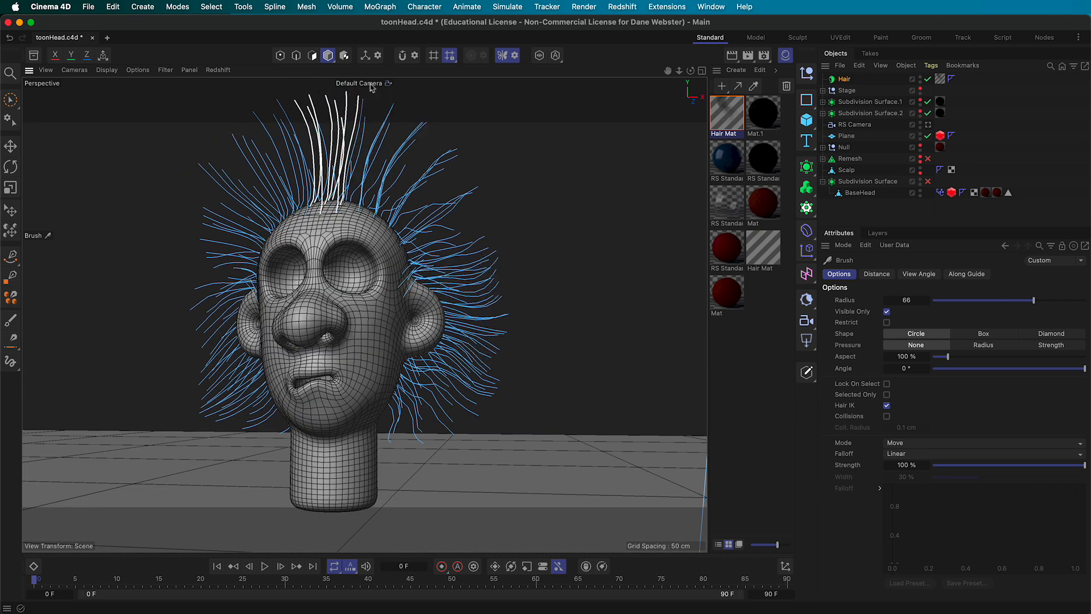
pyautogui.click(398, 108)
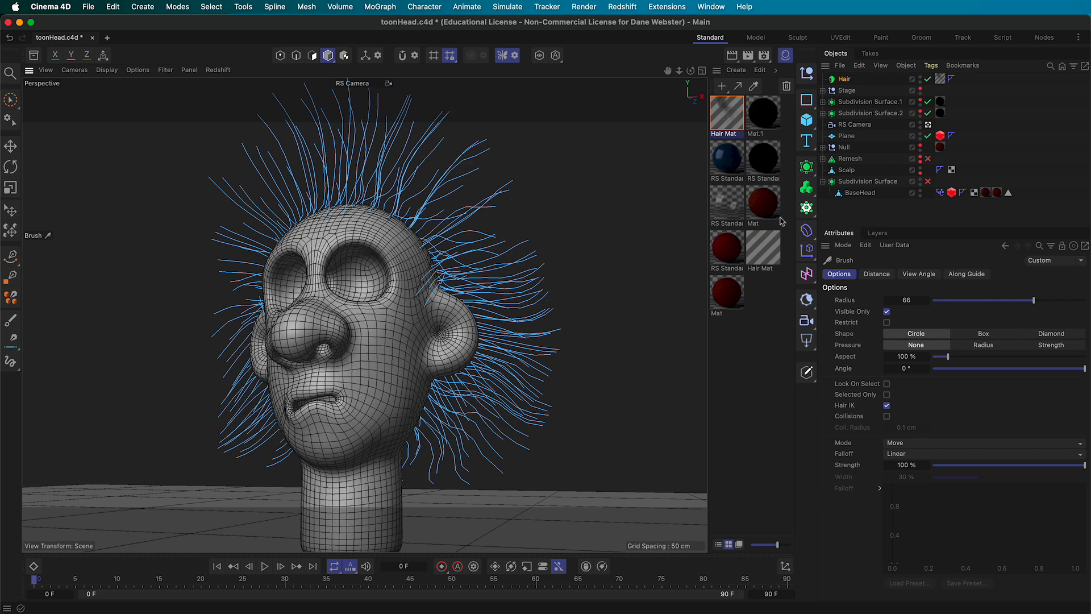
# Save the scene and start a live Redshift IPR preview in the viewport
pyautogui.click(88, 6)
pyautogui.click(110, 167)
pyautogui.click(222, 75)
pyautogui.click(227, 93)
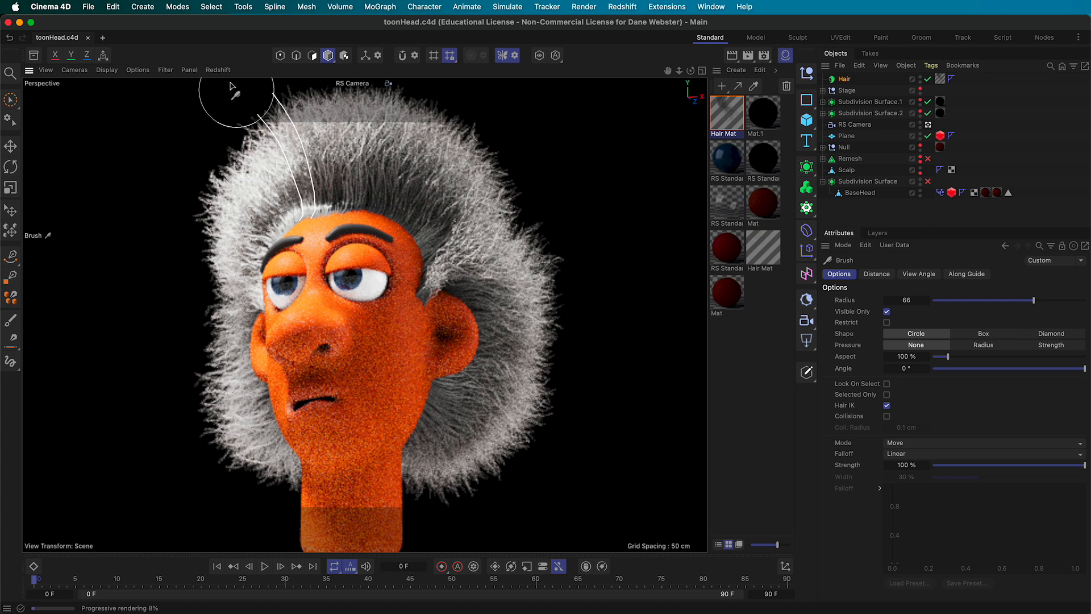
# Stop the Redshift IPR preview and reframe the view on the head
pyautogui.click(218, 70)
pyautogui.click(249, 98)
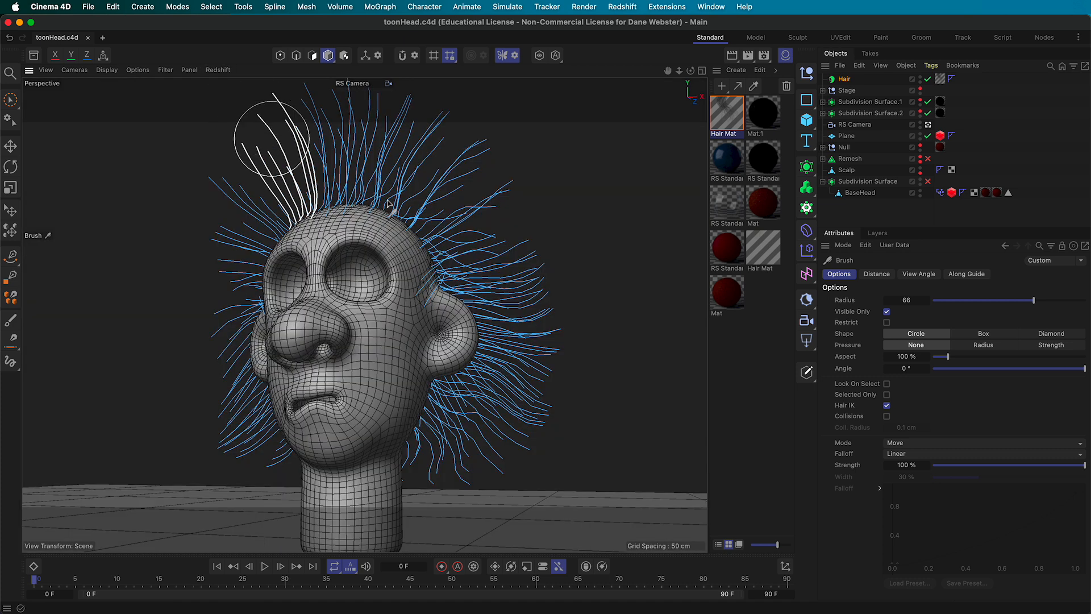
pyautogui.scroll(8, 523, 301)
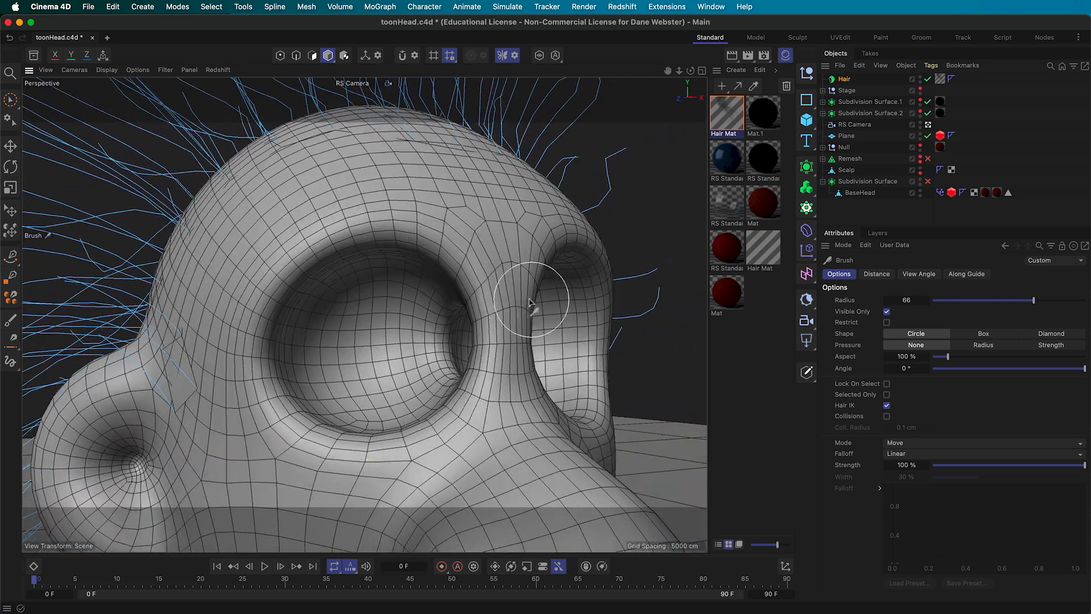
pyautogui.keyDown('alt'); pyautogui.moveTo(400, 300); pyautogui.dragTo(526, 322, button='middle'); pyautogui.keyUp('alt')
pyautogui.keyDown('alt'); pyautogui.moveTo(306, 287); pyautogui.dragTo(369, 283); pyautogui.keyUp('alt')
pyautogui.keyDown('alt'); pyautogui.moveTo(368, 282); pyautogui.dragTo(293, 240, button='middle'); pyautogui.keyUp('alt')
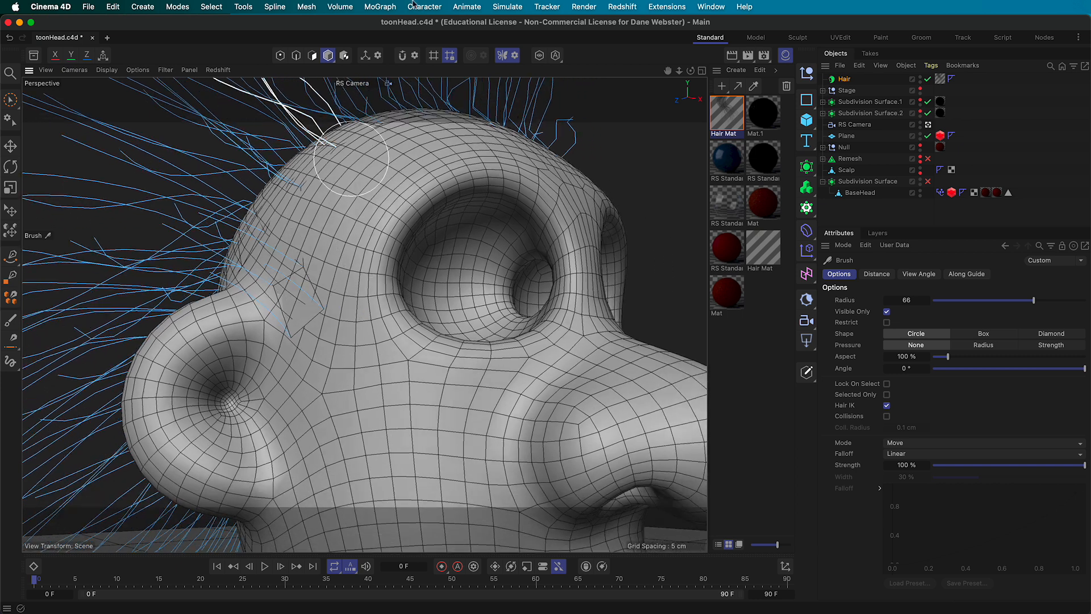
# Open the Redshift RenderView, render the head close-up, then move the window aside
pyautogui.click(622, 6)
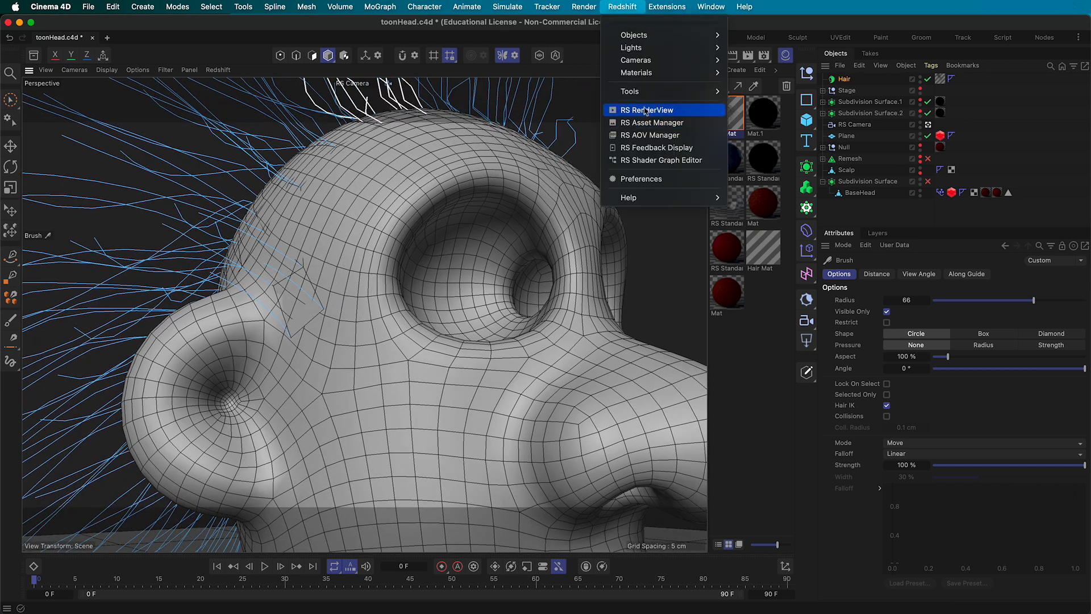
pyautogui.click(647, 110)
pyautogui.moveTo(739, 103); pyautogui.dragTo(156, 33)
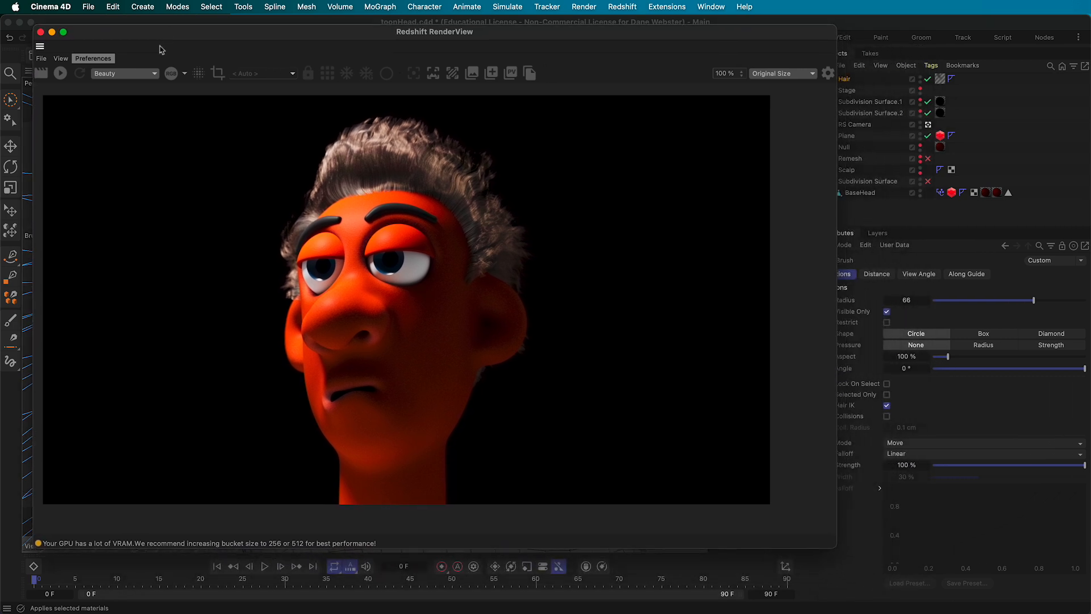
pyautogui.click(60, 74)
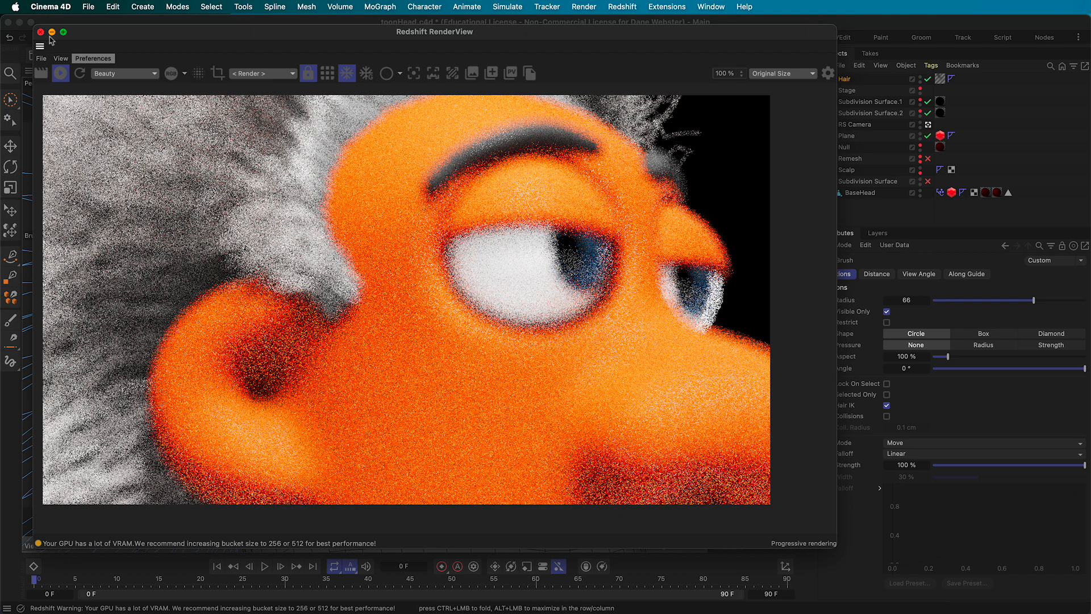
pyautogui.moveTo(95, 34); pyautogui.dragTo(204, 344)
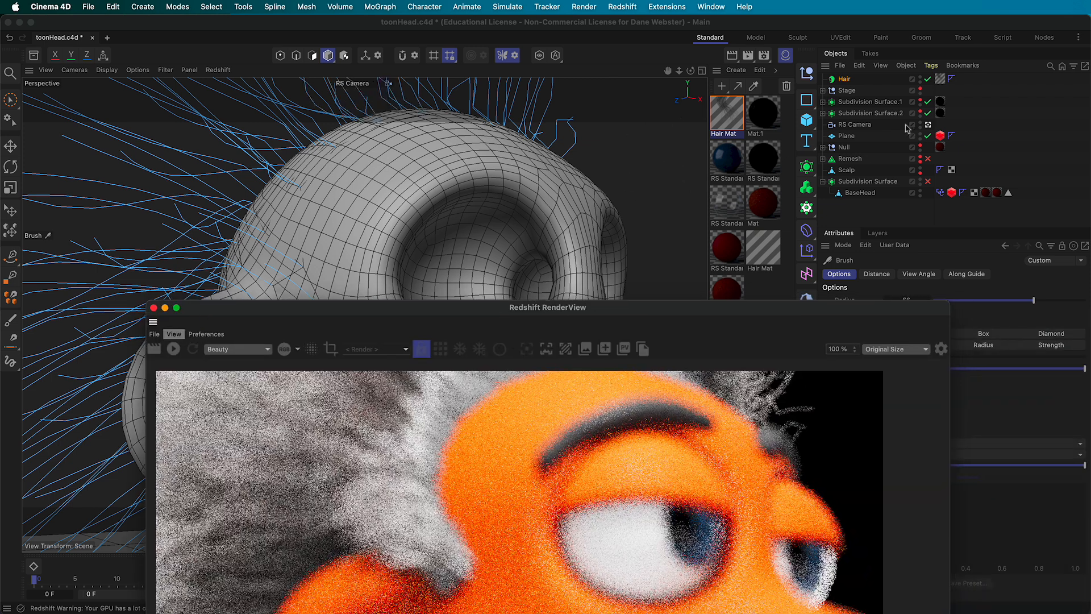
# Disable Bokeh on the RS Camera and restart the render in RenderView
pyautogui.click(865, 127)
pyautogui.moveTo(943, 325); pyautogui.dragTo(741, 328)
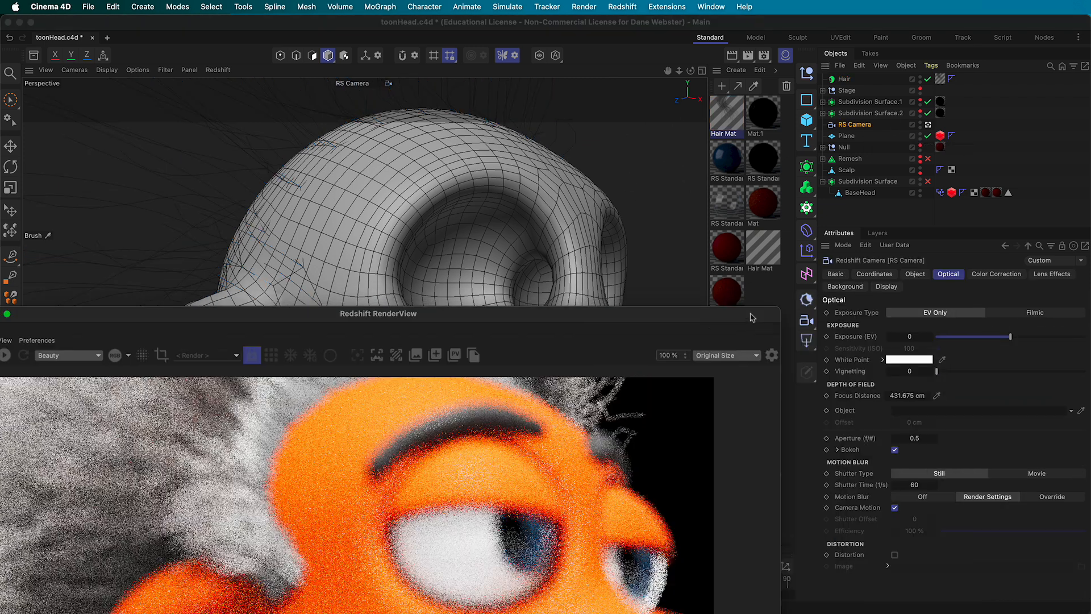
pyautogui.click(895, 450)
pyautogui.moveTo(585, 312); pyautogui.dragTo(701, 53)
pyautogui.click(85, 99)
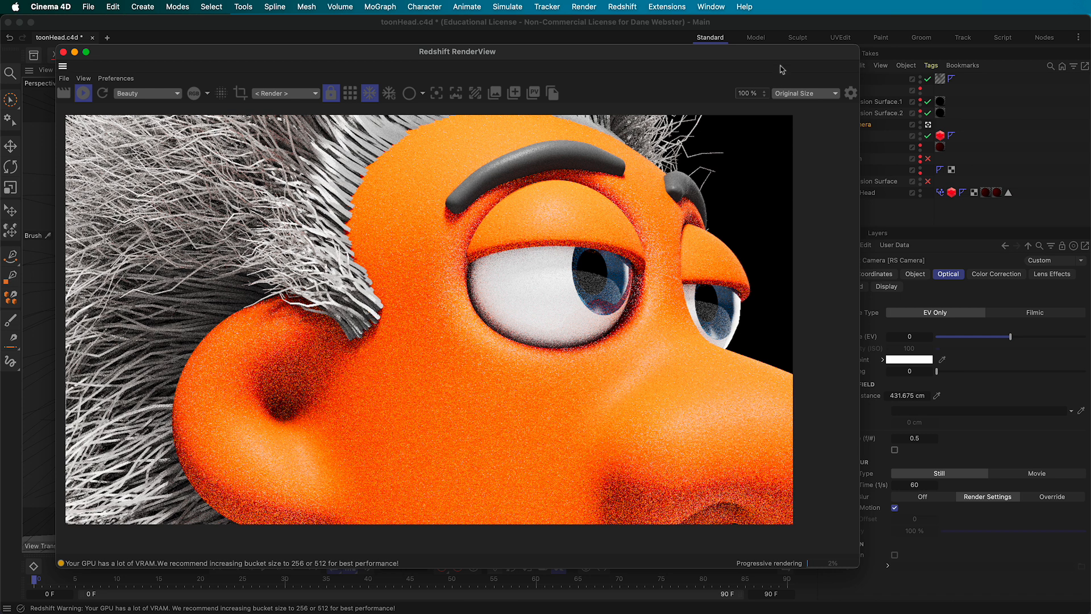
# Dock the RenderView window into the main viewport panel
pyautogui.moveTo(777, 57); pyautogui.dragTo(676, 69)
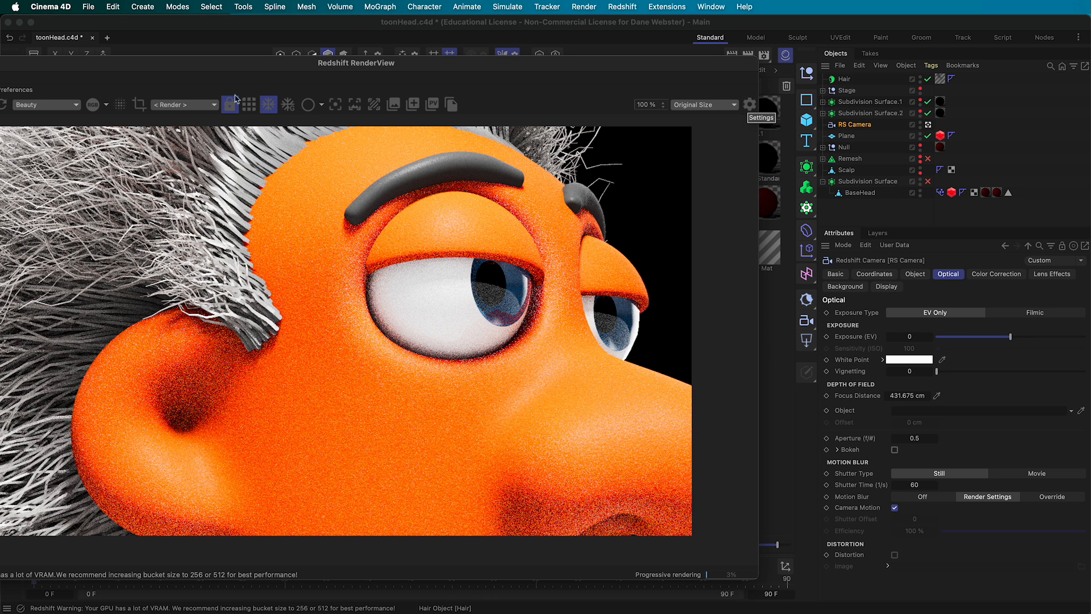
pyautogui.moveTo(171, 66); pyautogui.dragTo(281, 62)
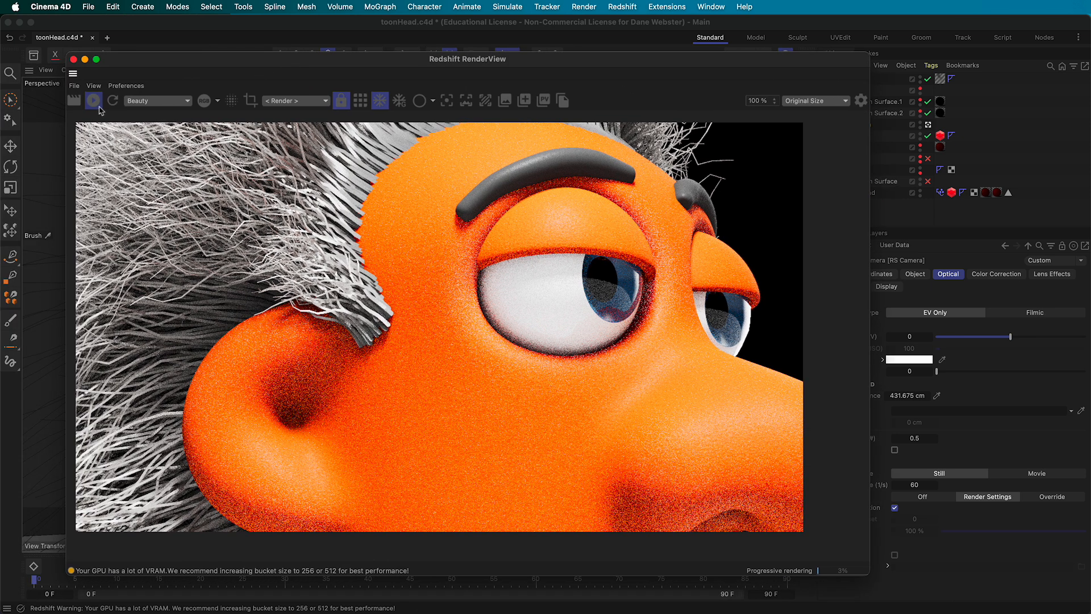
pyautogui.moveTo(137, 59); pyautogui.dragTo(316, 127)
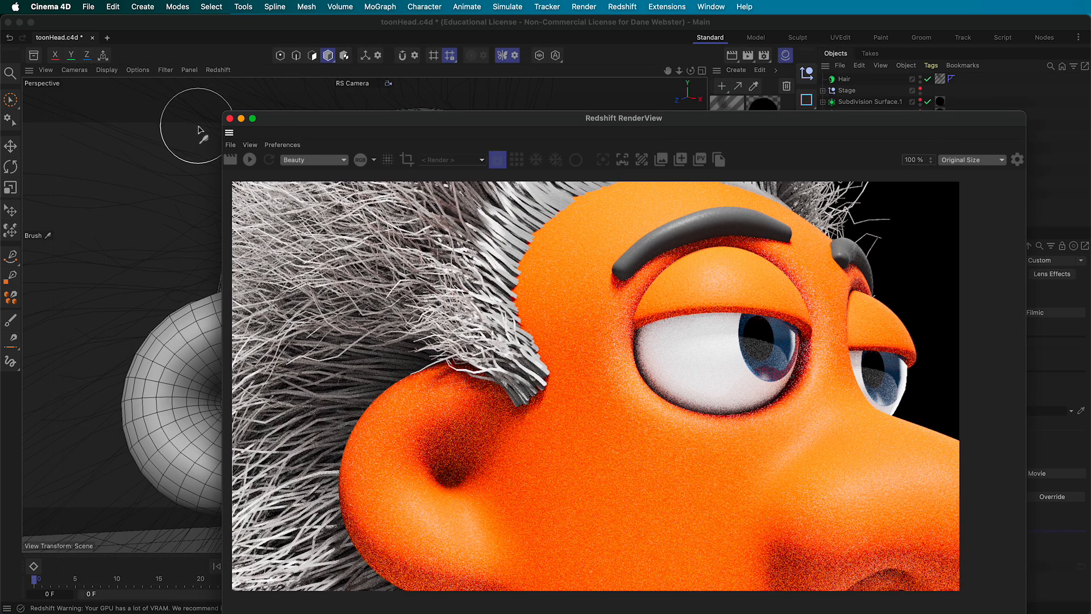
pyautogui.moveTo(32, 78); pyautogui.dragTo(31, 79)
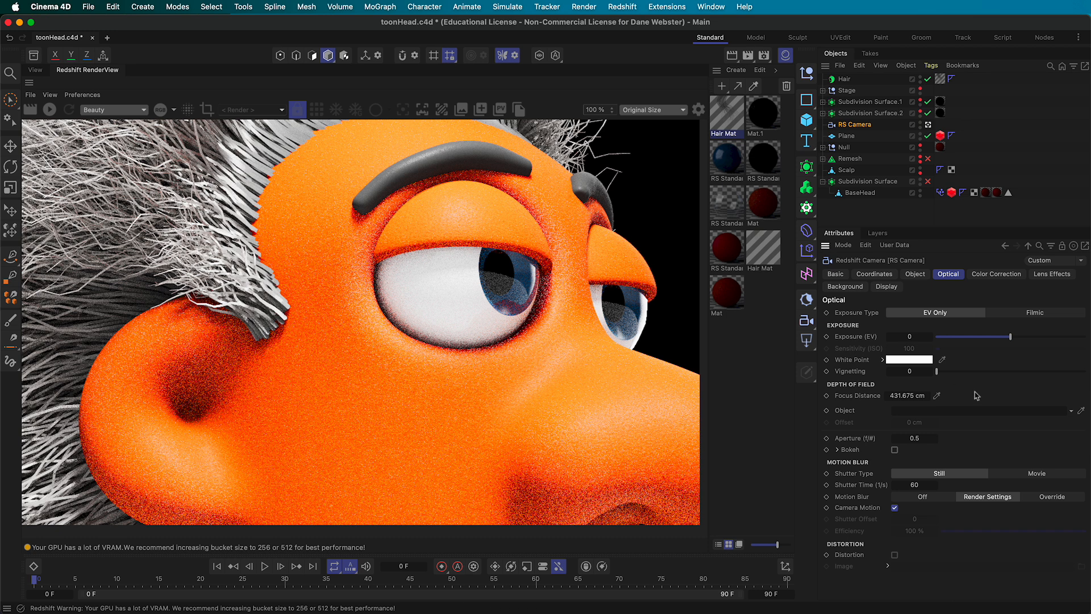
pyautogui.click(842, 80)
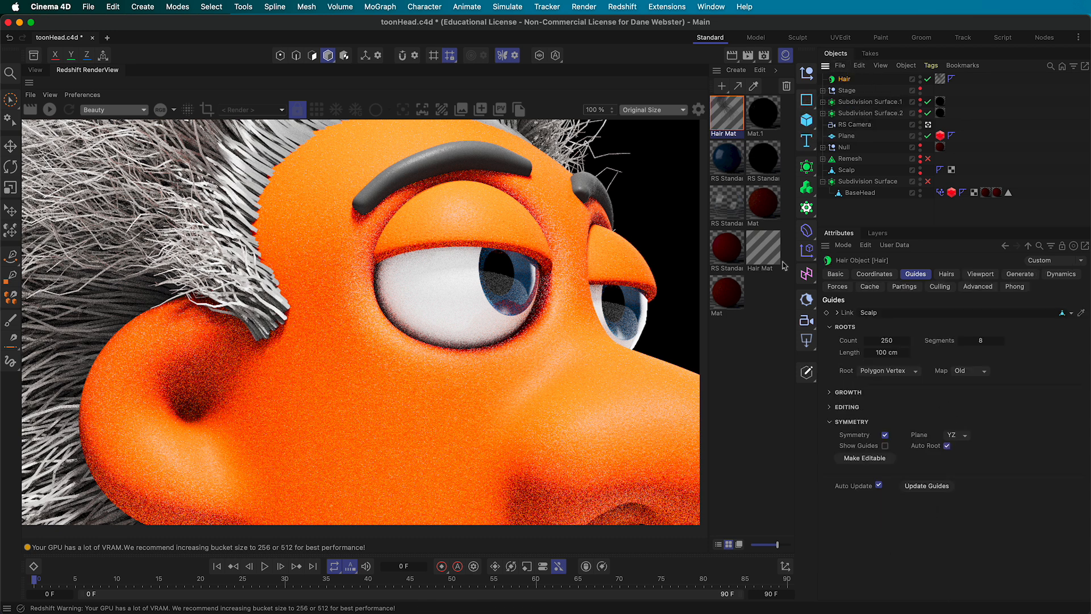
# Set Hair Mat thickness to 0.1 cm root and 0.01 cm tip, then test-render
pyautogui.click(728, 124)
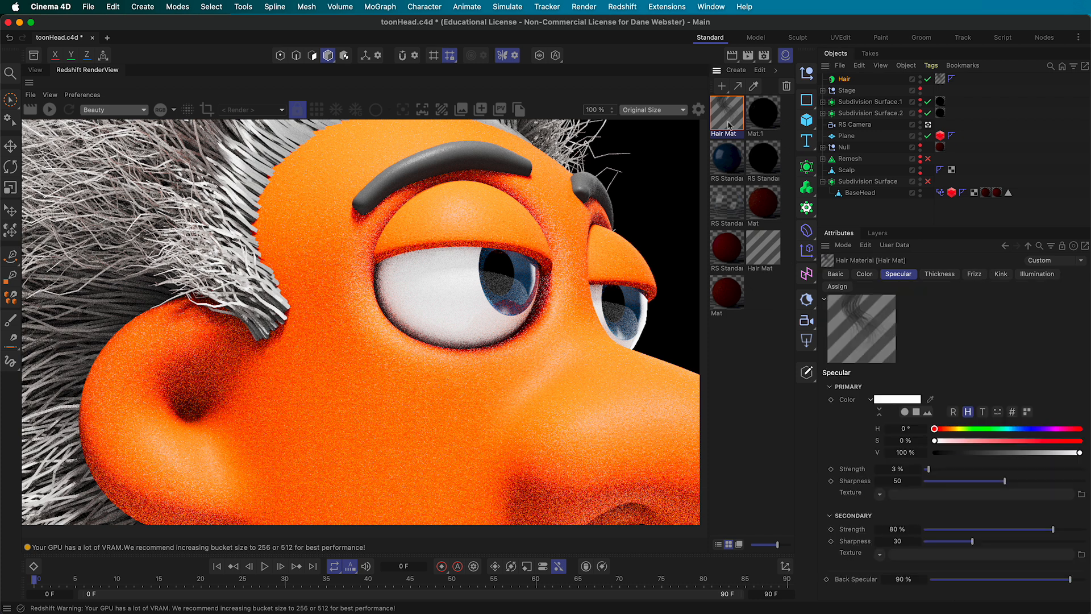
pyautogui.click(940, 275)
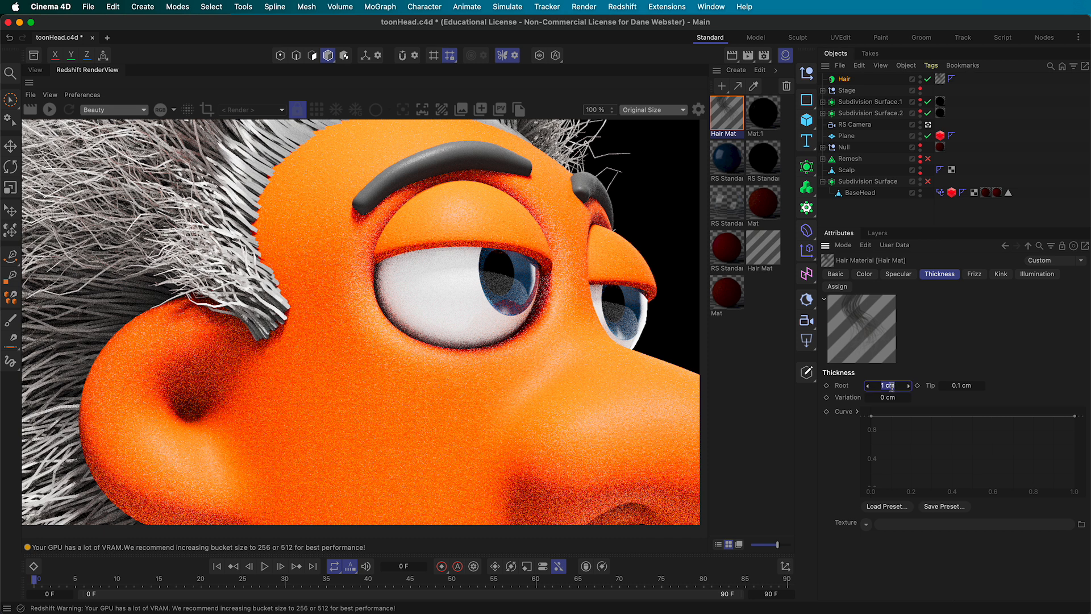
pyautogui.press('Tab')
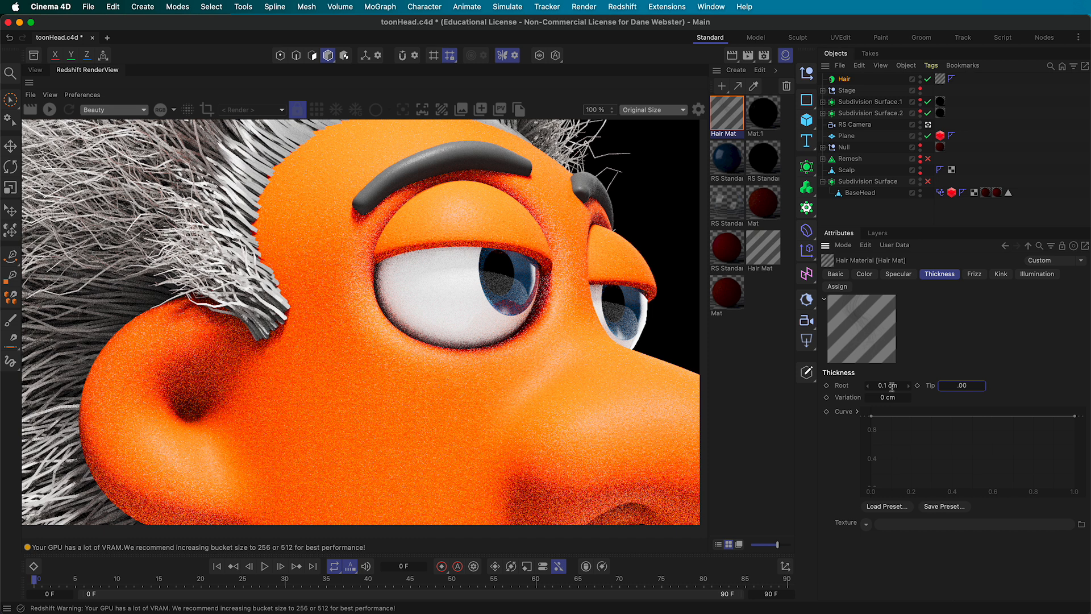
pyautogui.press('Tab')
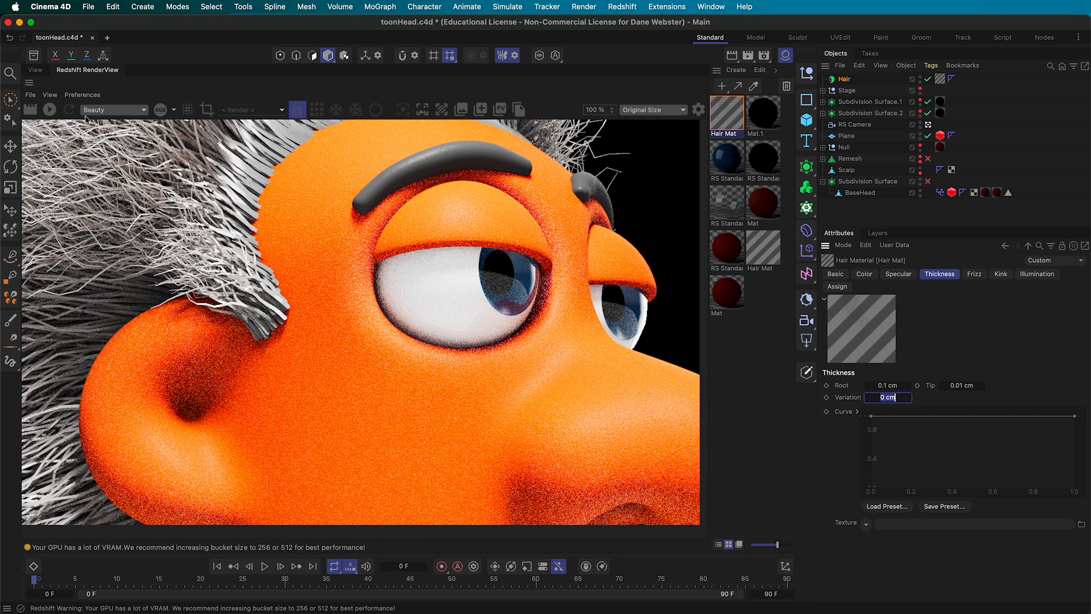
pyautogui.click(49, 110)
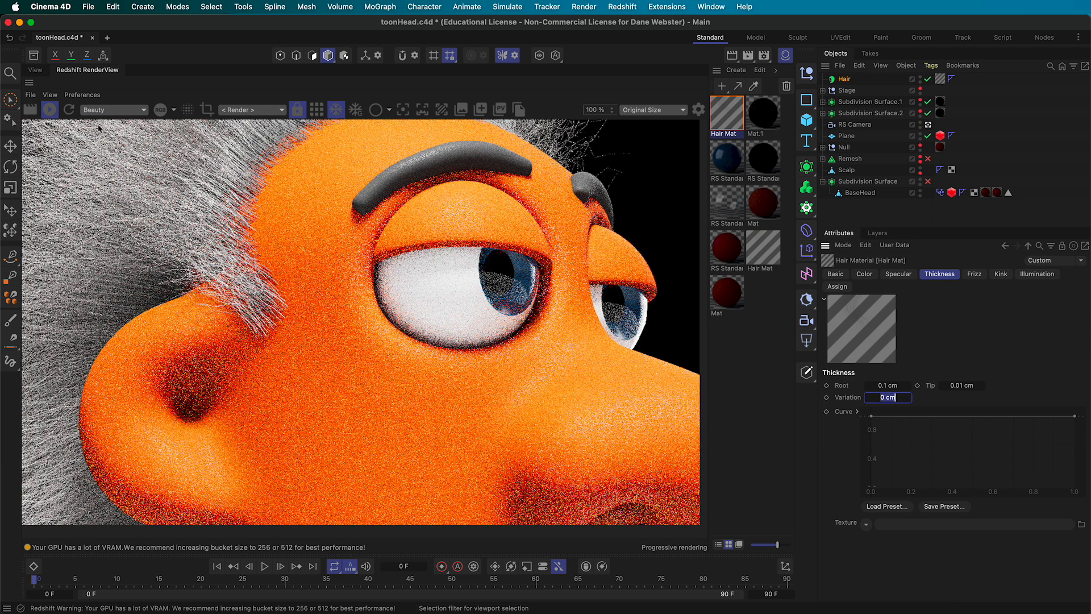
pyautogui.click(50, 111)
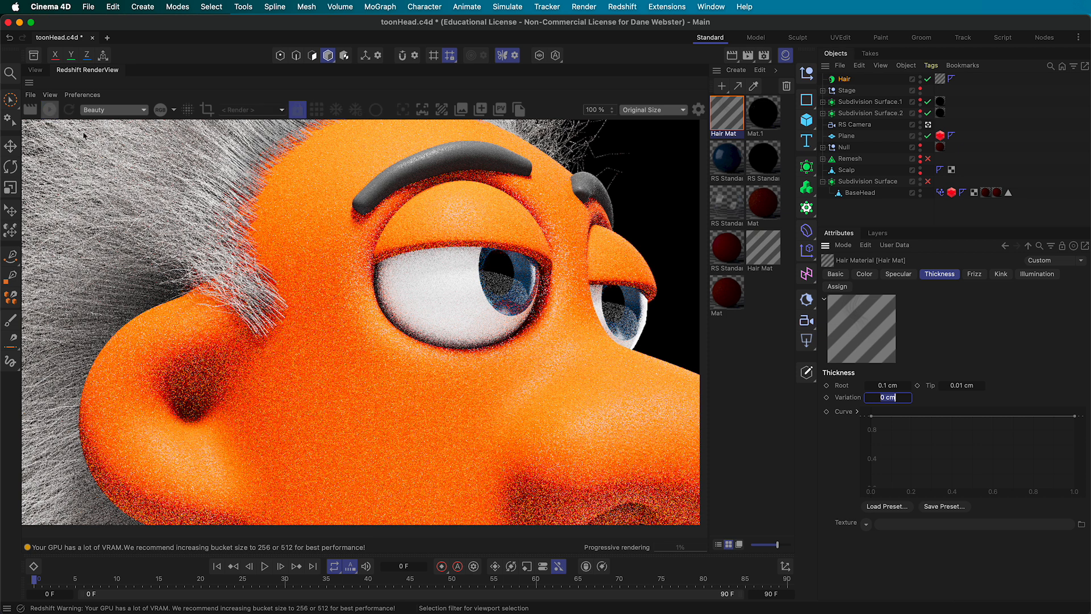
# Raise hair thickness to 0.25 cm root and 0.025 cm tip and re-render
pyautogui.click(895, 385)
pyautogui.click(895, 385)
pyautogui.write('0.25')
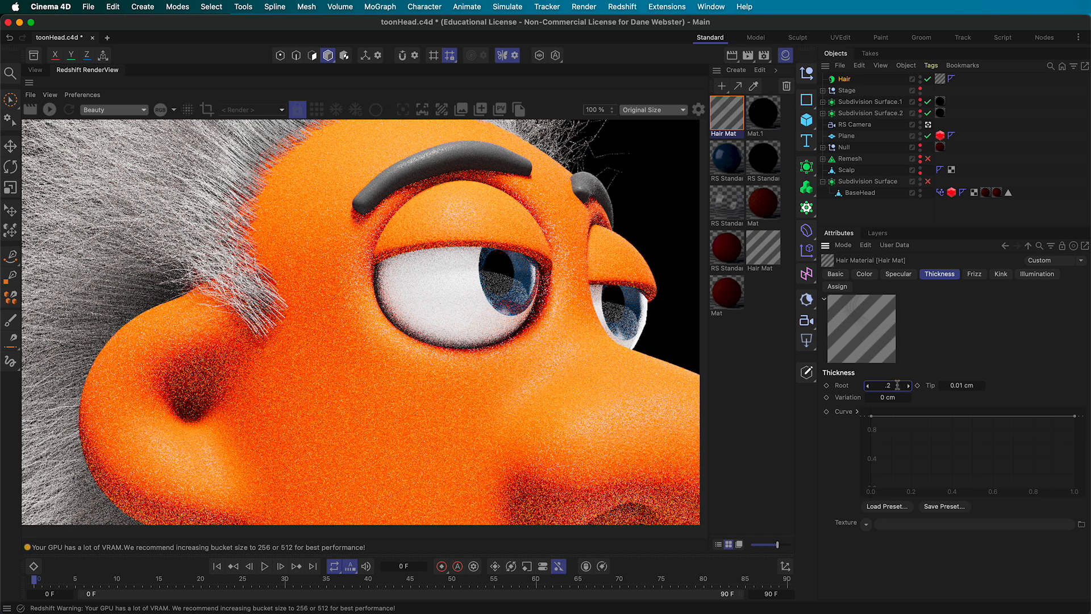
pyautogui.press('Tab')
pyautogui.write('.025')
pyautogui.press('Tab')
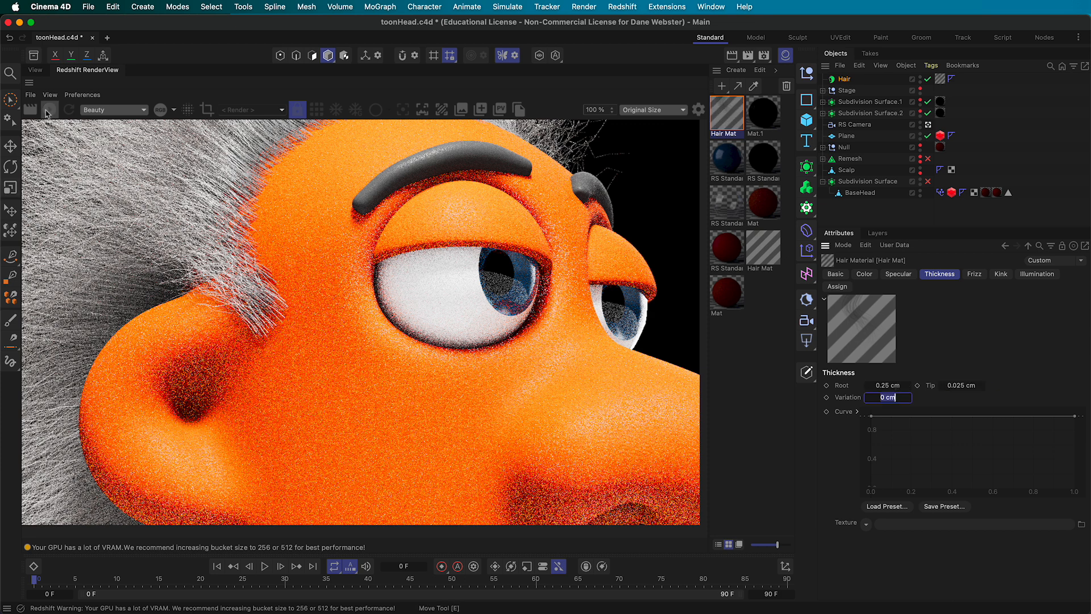
pyautogui.click(49, 111)
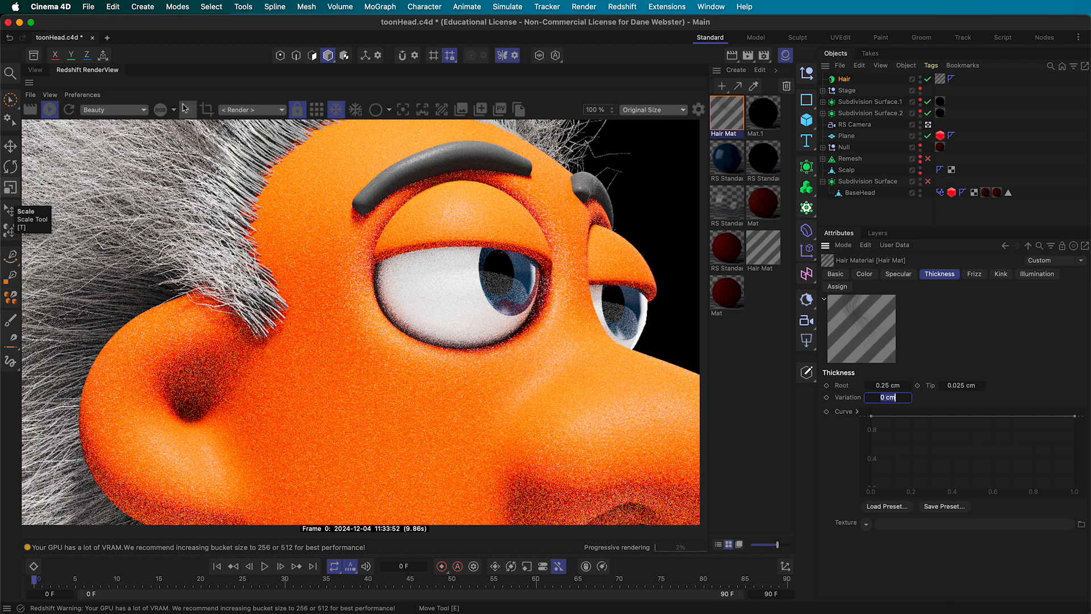
pyautogui.click(206, 109)
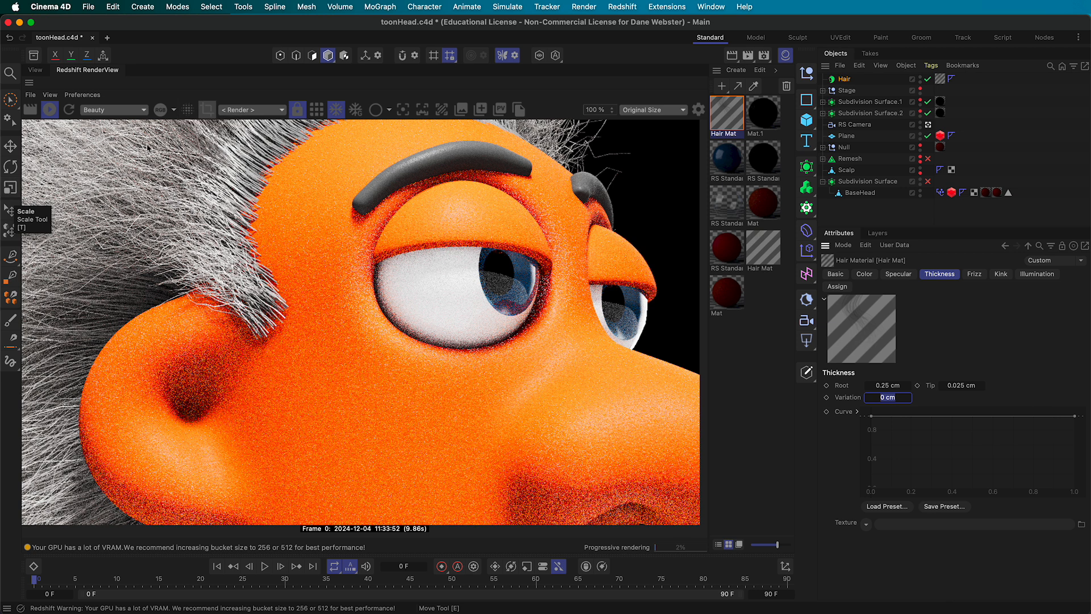
pyautogui.click(50, 111)
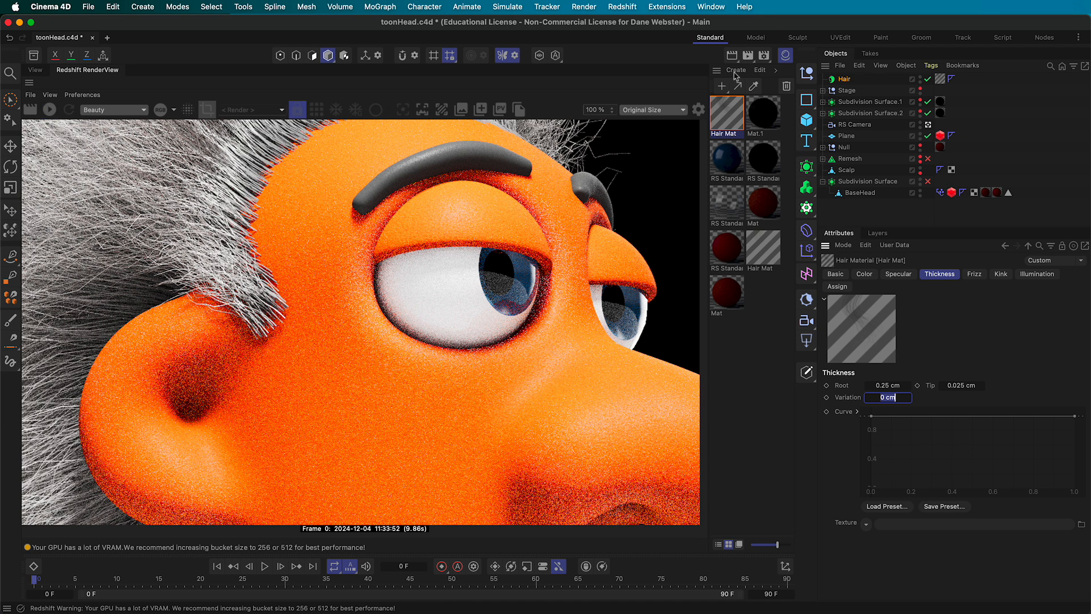
pyautogui.click(844, 80)
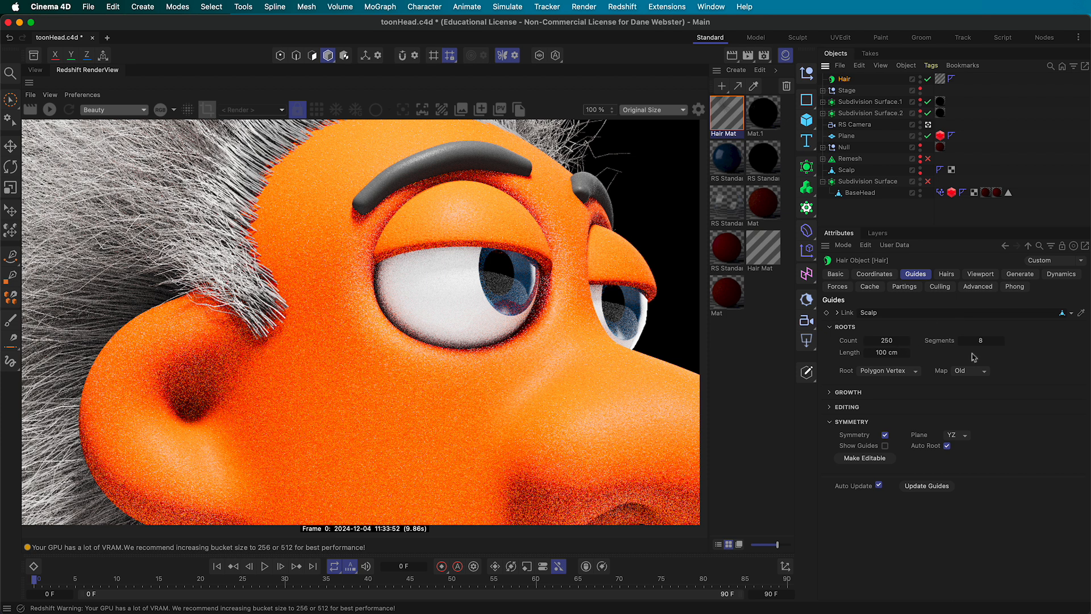
# Set the Hair object's segments to 20 and run a test render
pyautogui.click(946, 274)
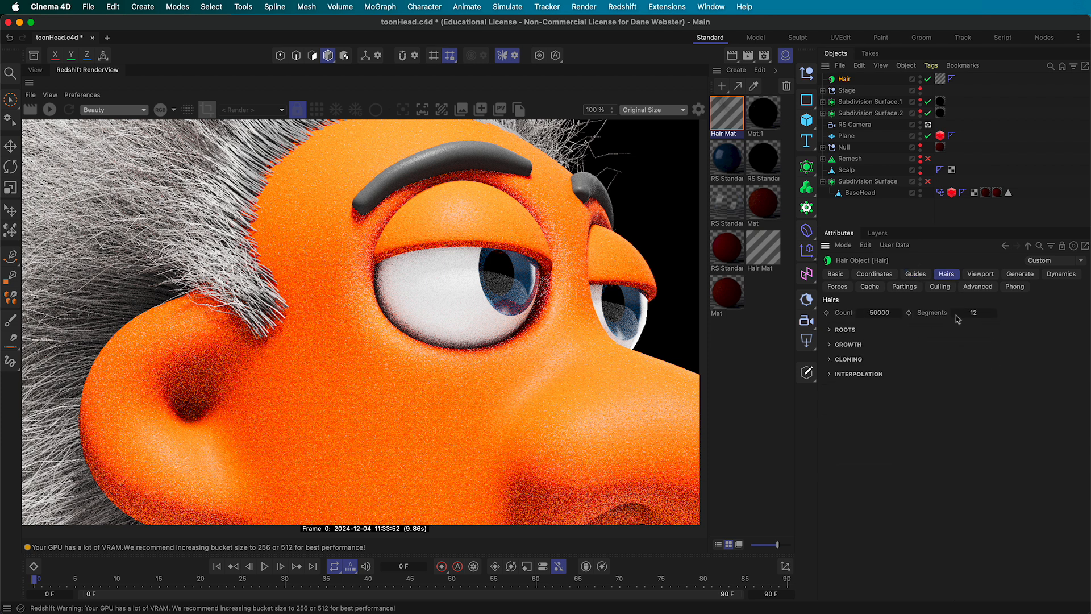
pyautogui.click(986, 313)
pyautogui.write('20')
pyautogui.click(50, 112)
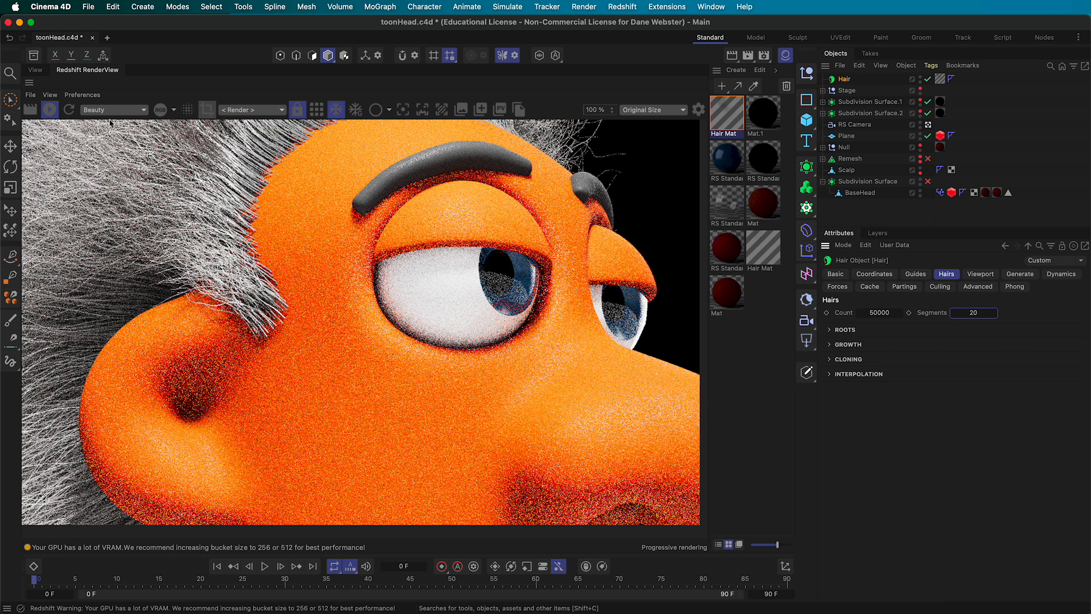
pyautogui.click(49, 115)
# Raise the hair segments to 30 and restart the render
pyautogui.click(991, 314)
pyautogui.write('30')
pyautogui.press('Return')
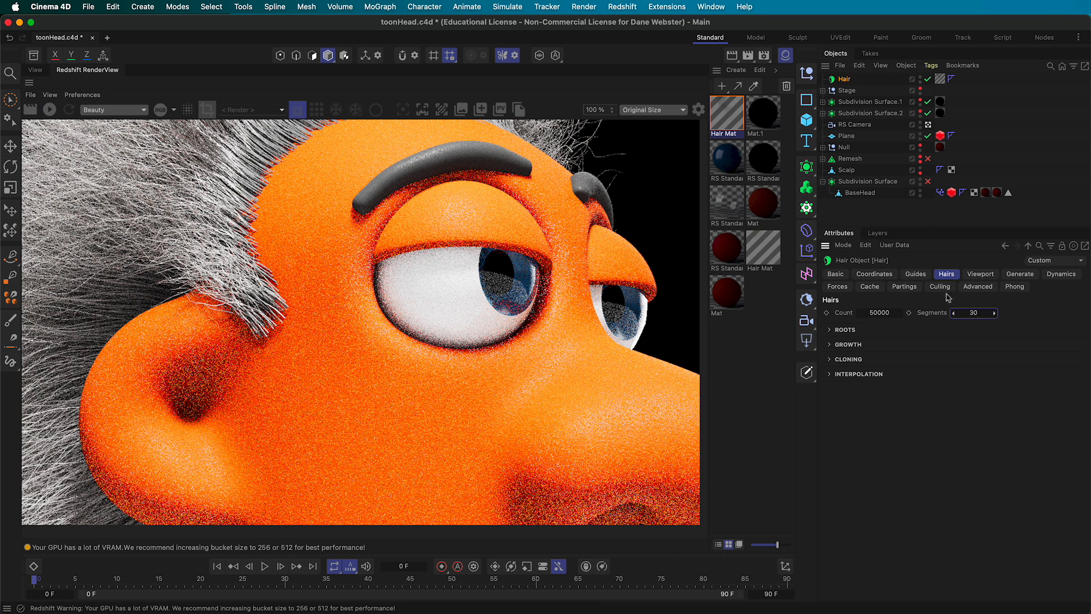
pyautogui.click(50, 110)
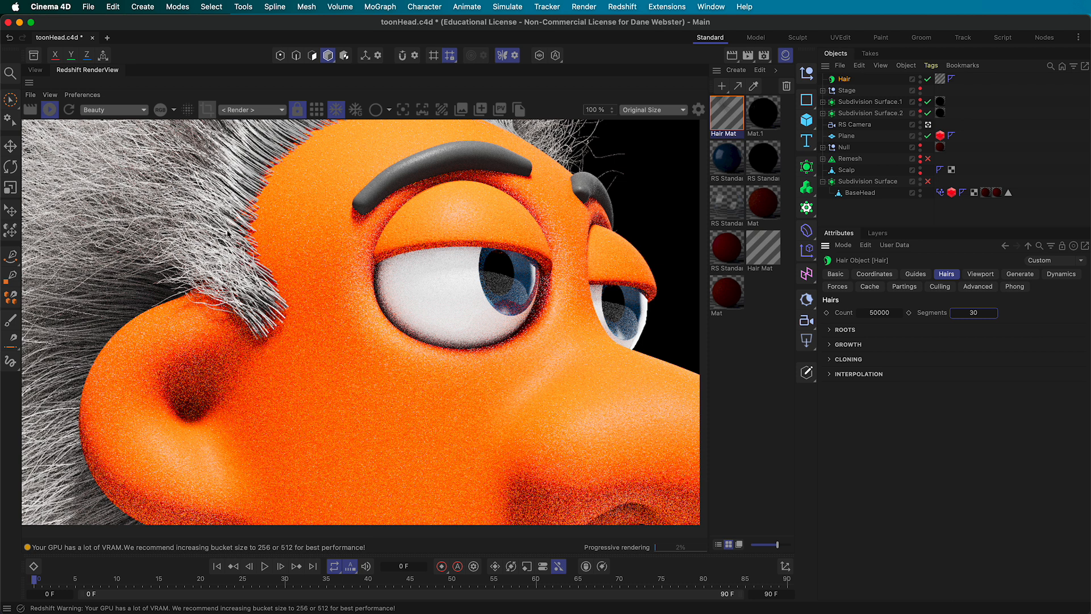
# Stop the render and frame the whole head from the front in the viewport
pyautogui.click(49, 114)
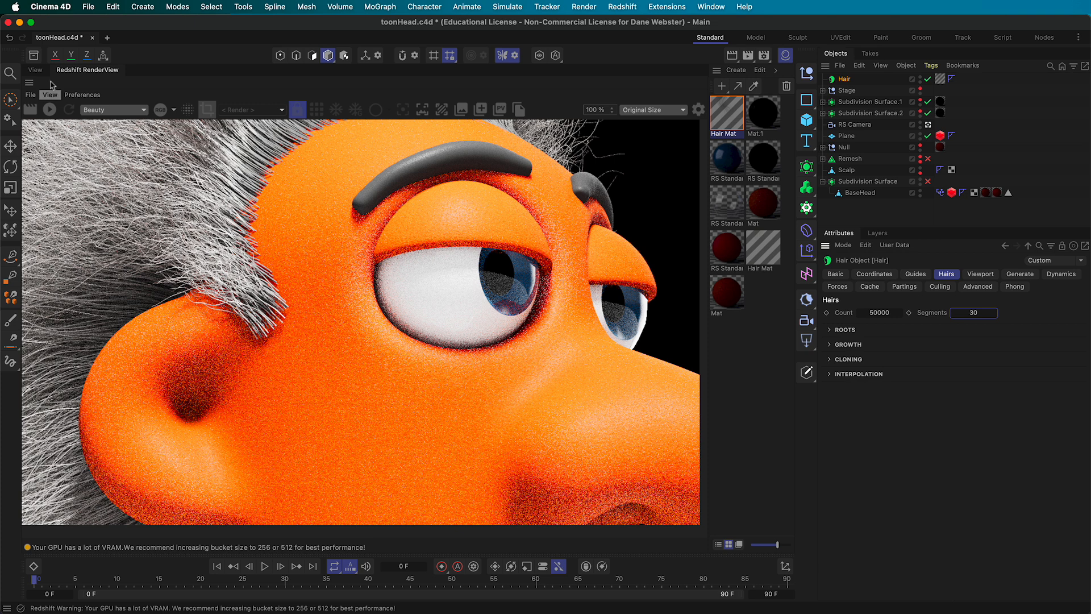
pyautogui.click(37, 69)
pyautogui.keyDown('alt'); pyautogui.moveTo(524, 400); pyautogui.dragTo(484, 400, button='right'); pyautogui.keyUp('alt')
pyautogui.keyDown('alt'); pyautogui.moveTo(574, 387); pyautogui.dragTo(483, 400); pyautogui.keyUp('alt')
pyautogui.keyDown('alt'); pyautogui.moveTo(482, 400); pyautogui.dragTo(354, 353, button='middle'); pyautogui.keyUp('alt')
pyautogui.keyDown('alt'); pyautogui.moveTo(338, 357); pyautogui.dragTo(313, 362, button='right'); pyautogui.keyUp('alt')
pyautogui.keyDown('alt'); pyautogui.moveTo(313, 362); pyautogui.dragTo(350, 357, button='middle'); pyautogui.keyUp('alt')
pyautogui.keyDown('alt'); pyautogui.moveTo(353, 378); pyautogui.dragTo(356, 388, button='right'); pyautogui.keyUp('alt')
pyautogui.moveTo(361, 389)
pyautogui.keyDown('alt'); pyautogui.mouseDown(button='middle')
pyautogui.moveTo(349, 413)
pyautogui.moveTo(353, 401)
pyautogui.mouseUp(button='middle'); pyautogui.keyUp('alt')
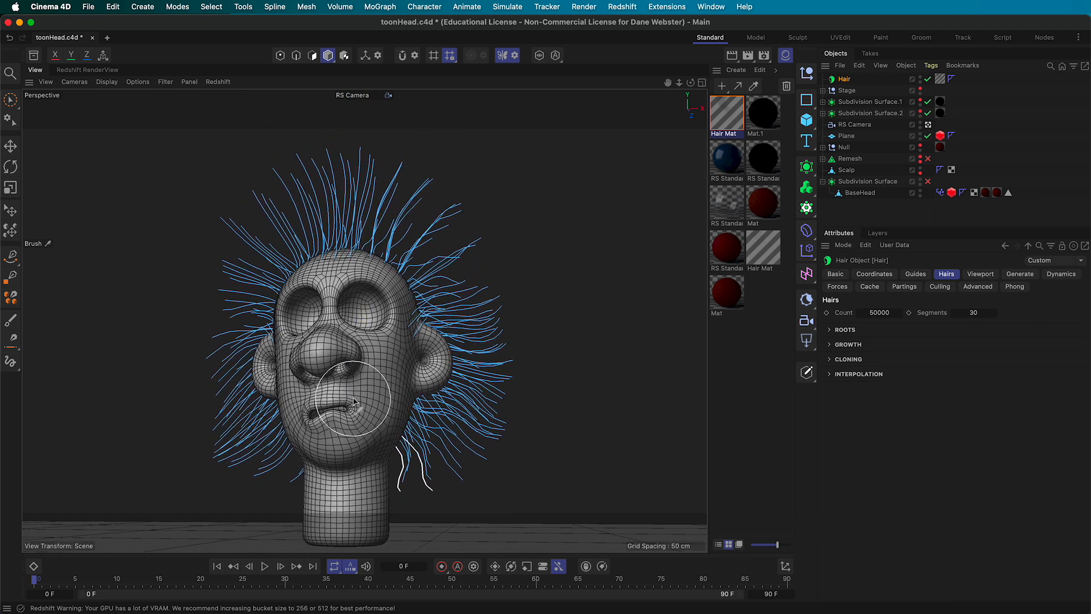
pyautogui.keyDown('alt'); pyautogui.moveTo(353, 401); pyautogui.dragTo(356, 399, button='right'); pyautogui.keyUp('alt')
# Enable Bokeh on the RS Camera with focus distance picked on the head (about 501.58 cm)
pyautogui.click(854, 125)
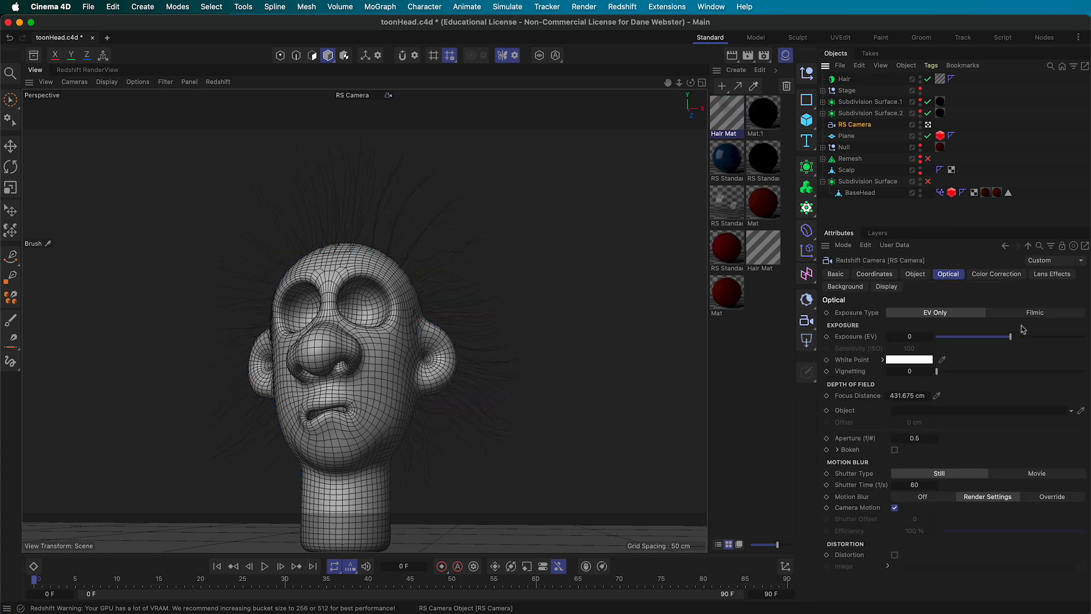
pyautogui.click(895, 451)
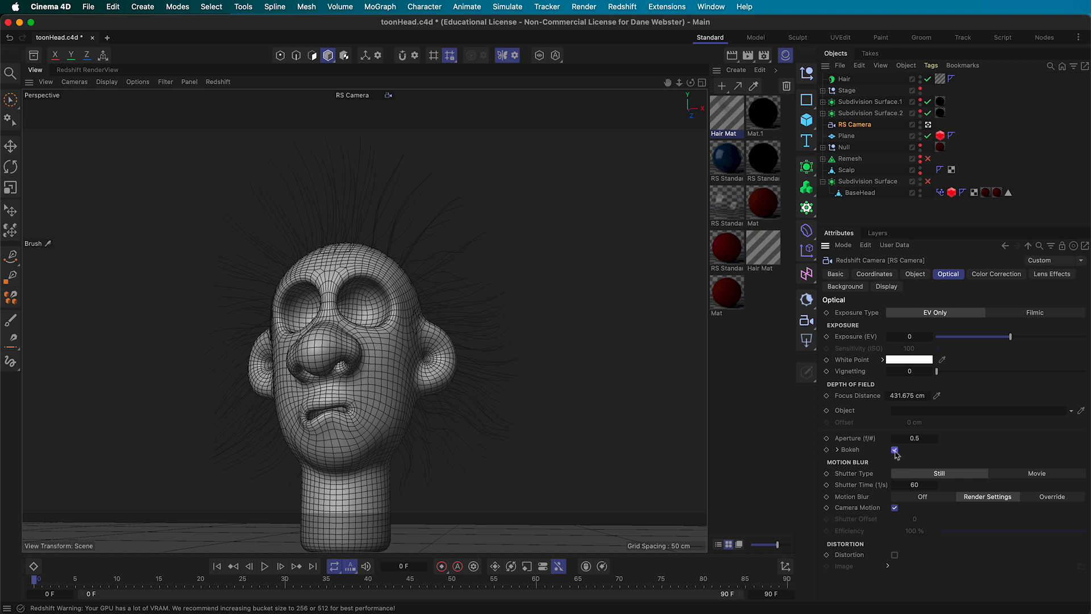
pyautogui.click(936, 396)
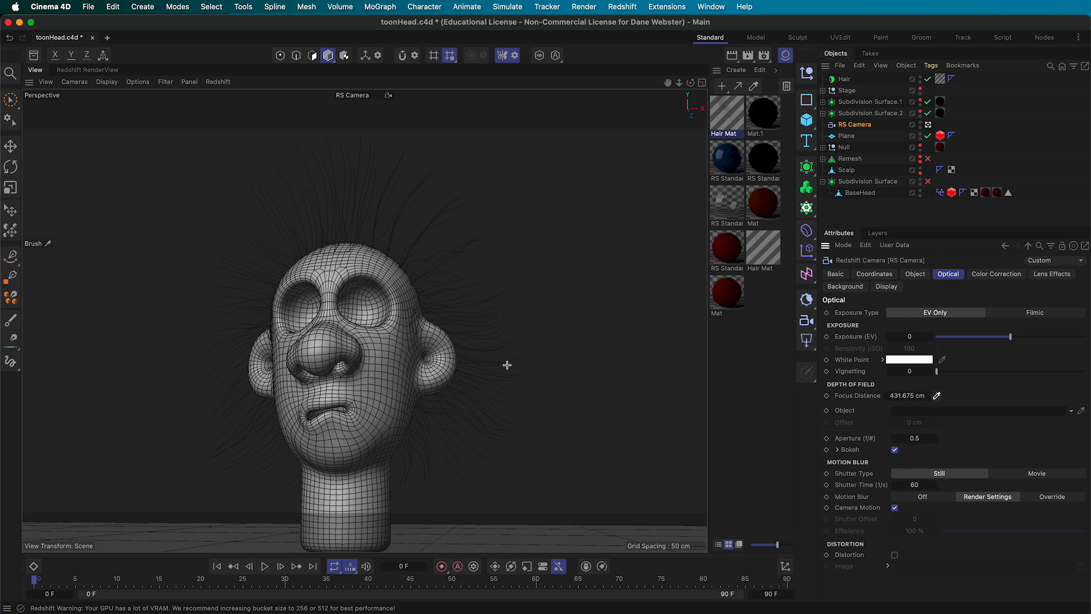
pyautogui.click(337, 304)
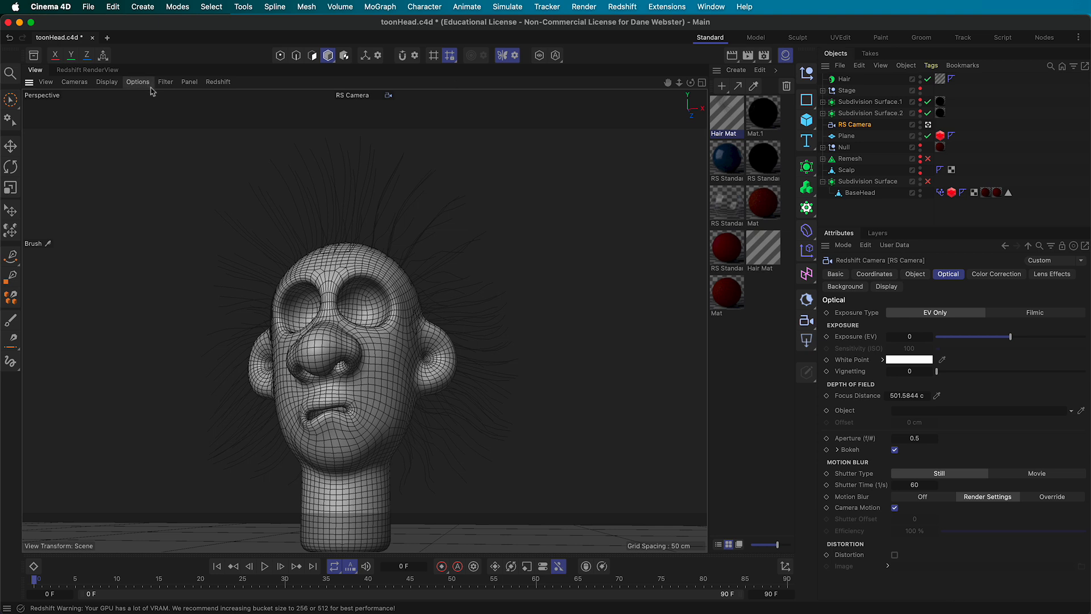
# Re-render the head in RenderView, then stop and check the render statistics
pyautogui.click(218, 84)
pyautogui.click(211, 50)
pyautogui.click(74, 70)
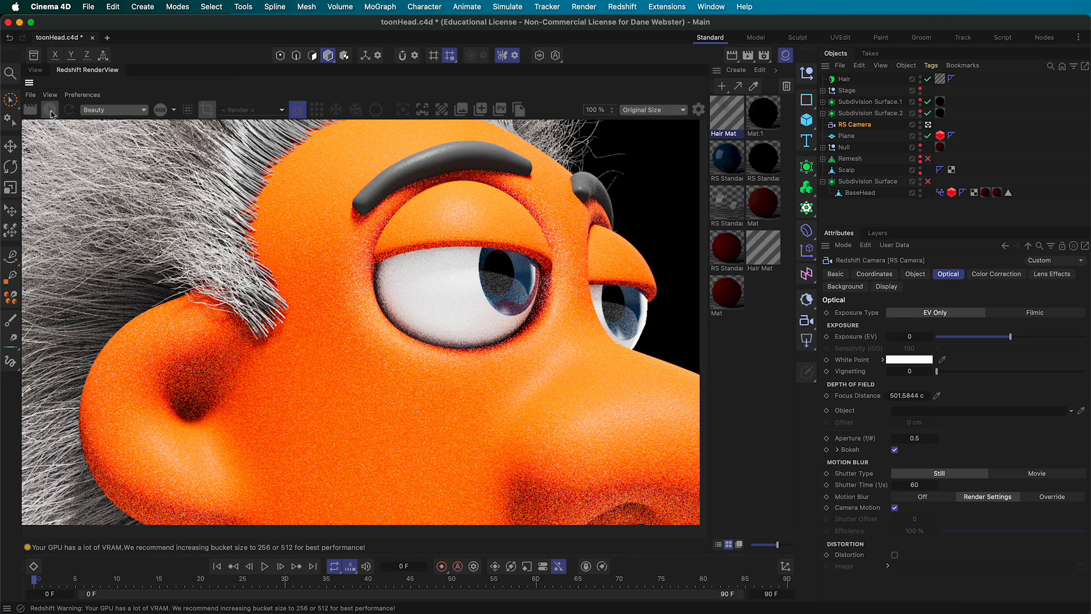
pyautogui.click(50, 110)
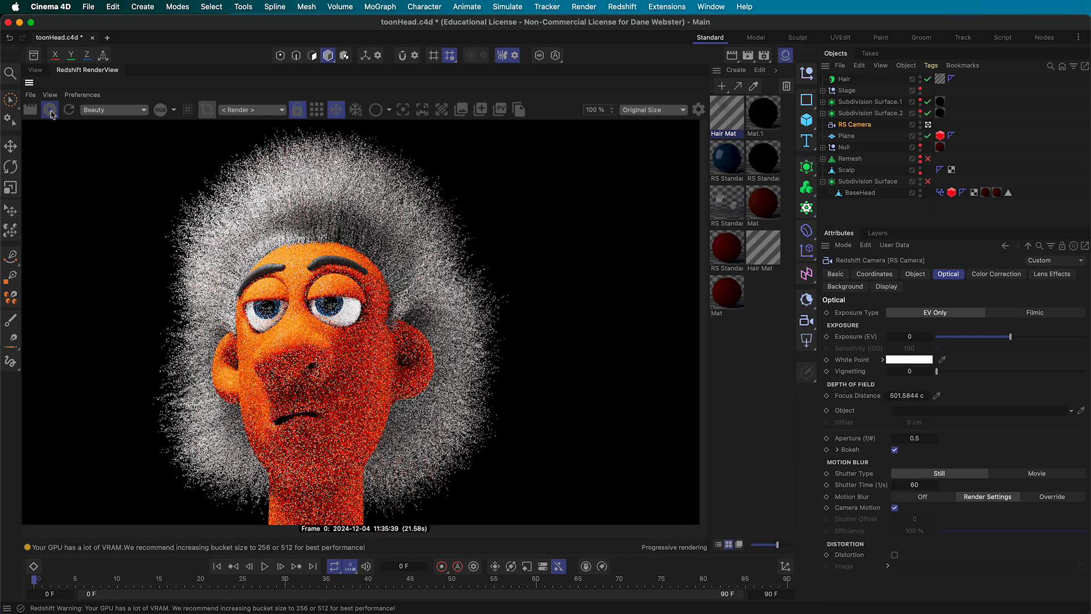
pyautogui.click(54, 113)
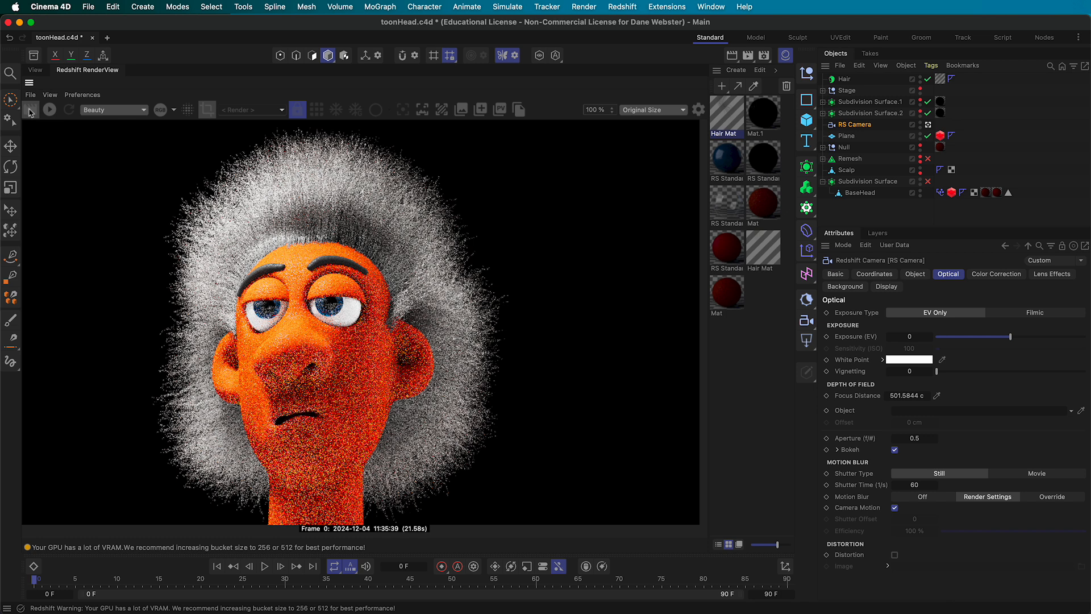
pyautogui.click(789, 56)
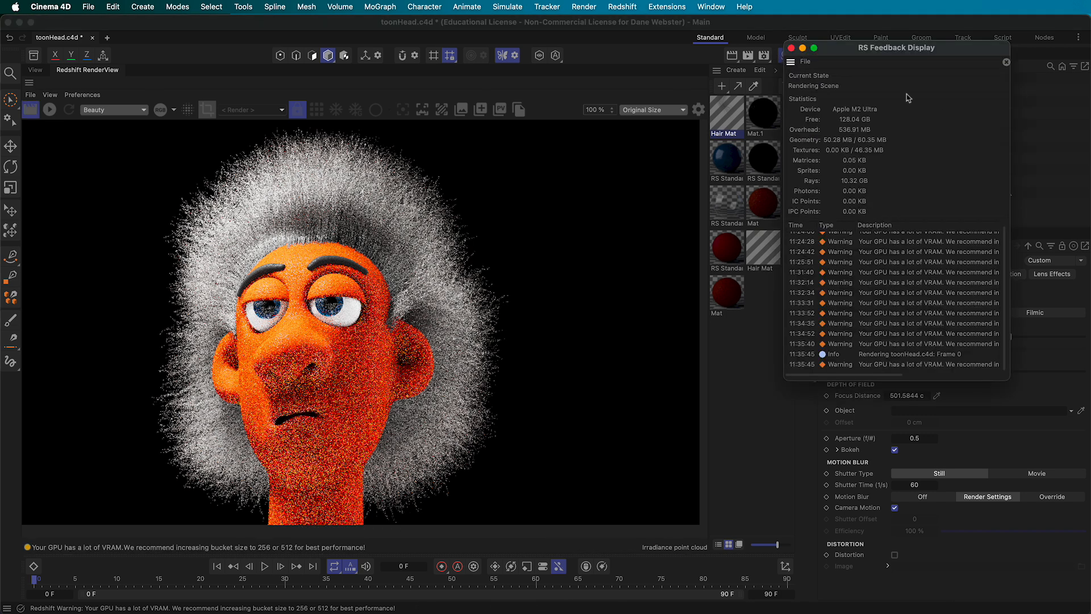
pyautogui.click(790, 48)
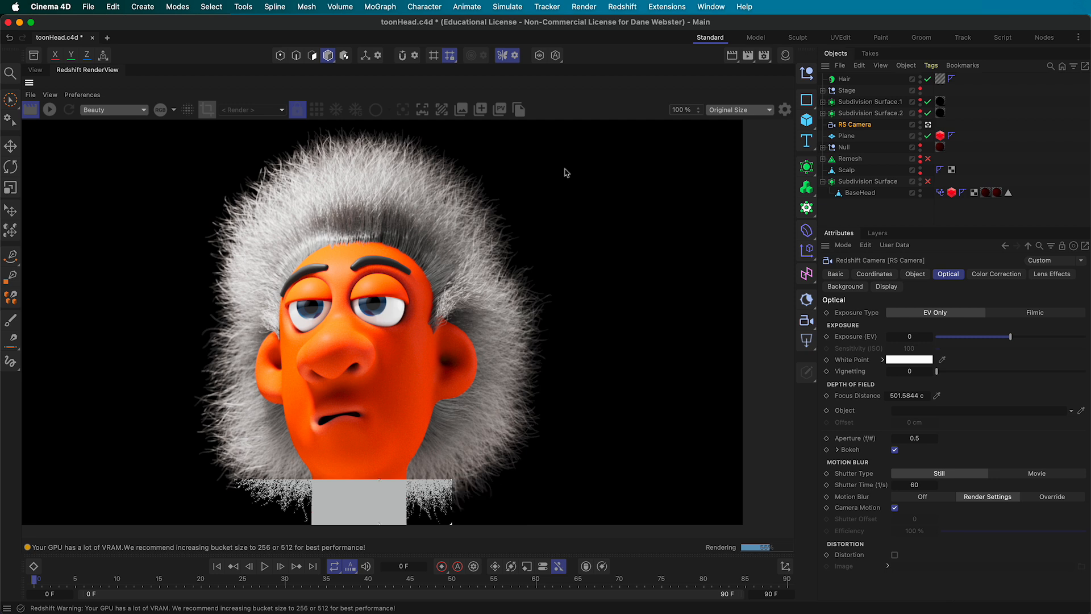
pyautogui.click(844, 79)
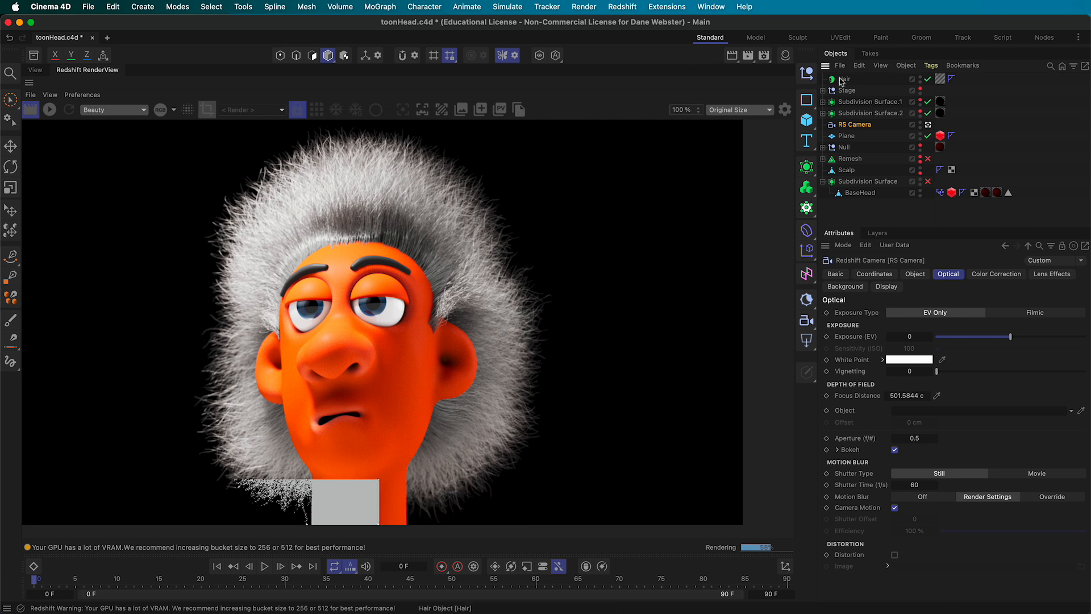
# Set the Hair object's guide Length to 25 cm in the Guides tab
pyautogui.click(916, 274)
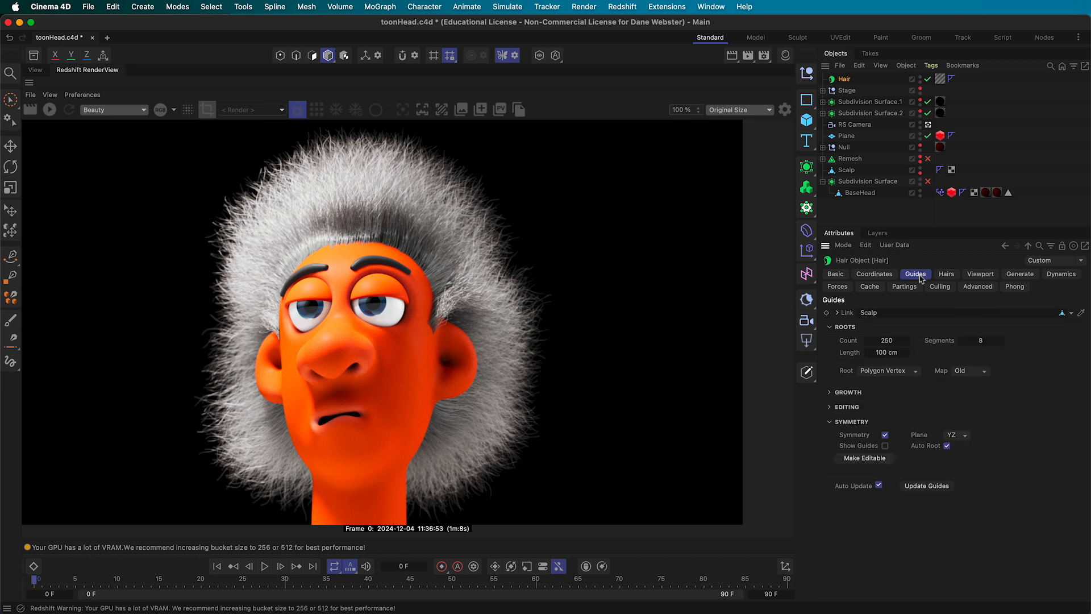
pyautogui.click(896, 353)
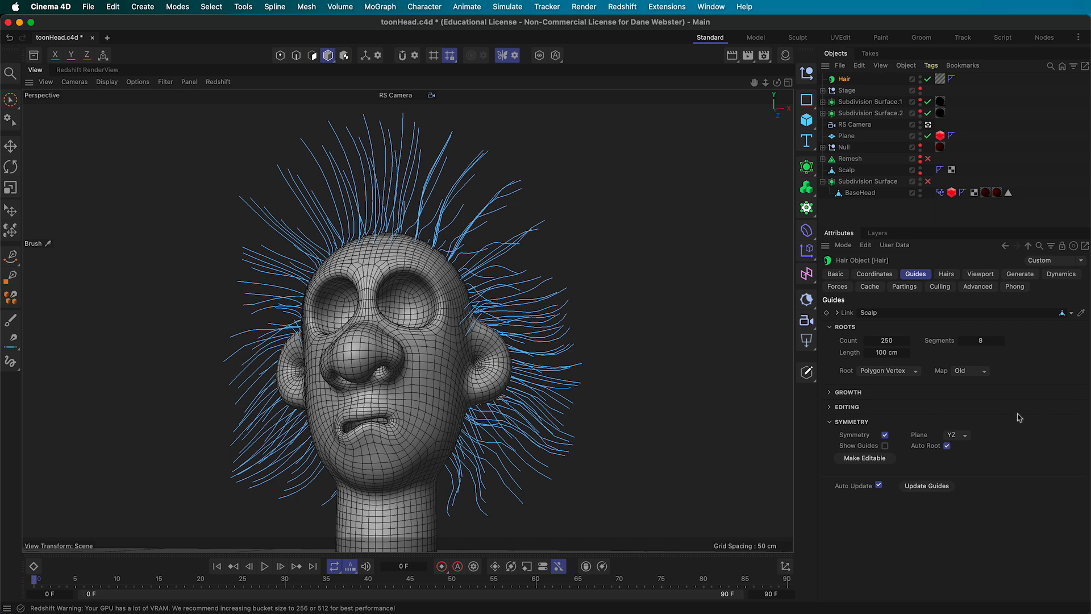
pyautogui.doubleClick(884, 351)
pyautogui.write('25')
pyautogui.press('Return')
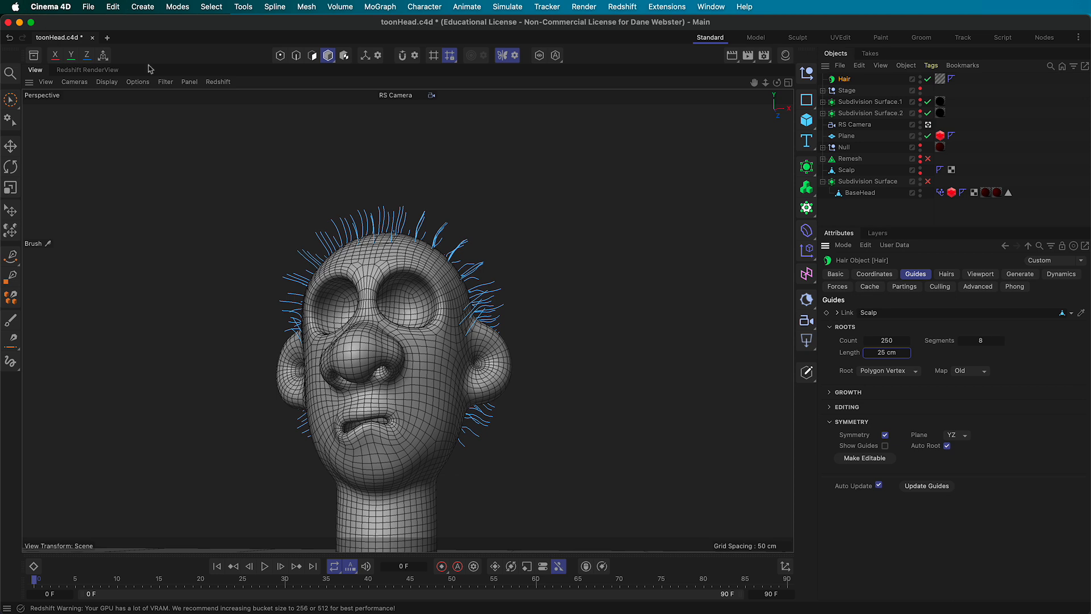
# Run a quick IPR in the RenderView to check the shorter hair, then return to the viewport
pyautogui.click(100, 69)
pyautogui.click(50, 109)
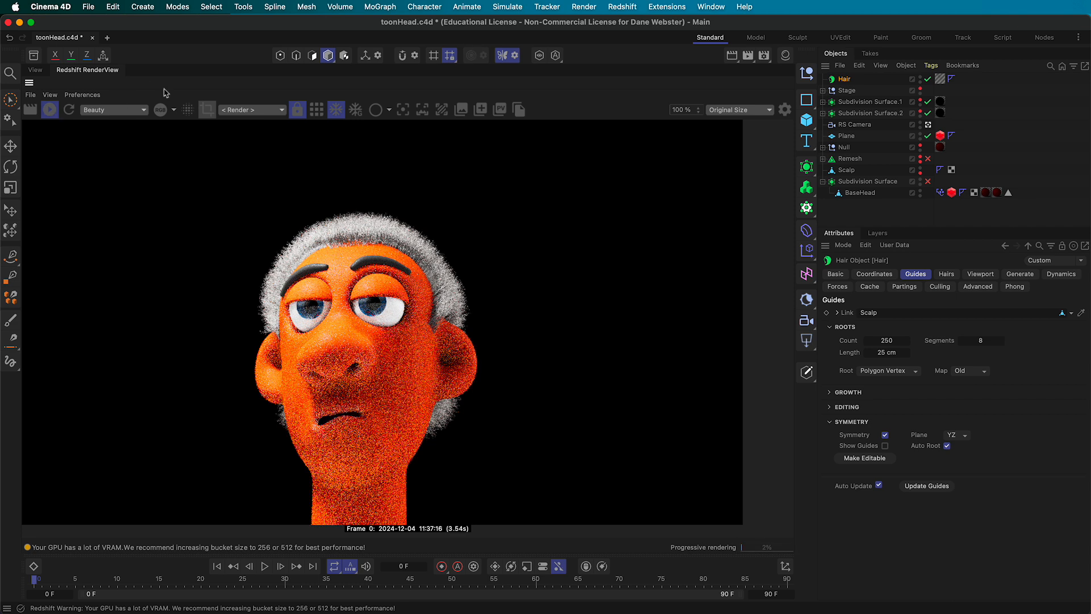
pyautogui.click(49, 110)
pyautogui.click(35, 71)
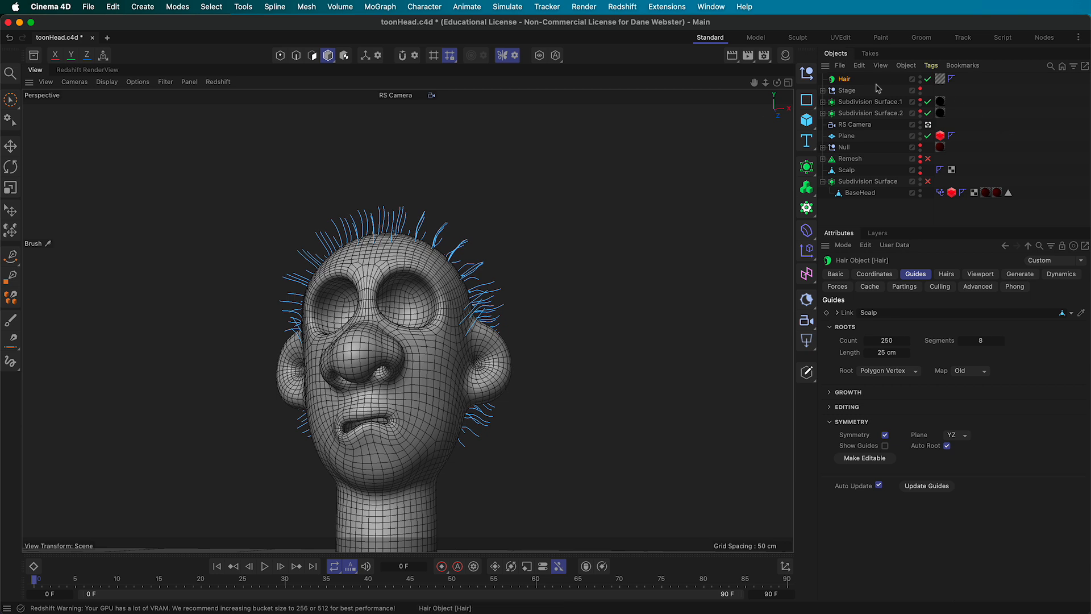
# With the Hair Brush in Scale mode, lengthen the crown hairs and shorten those below the right ear
pyautogui.click(498, 7)
pyautogui.moveTo(567, 297)
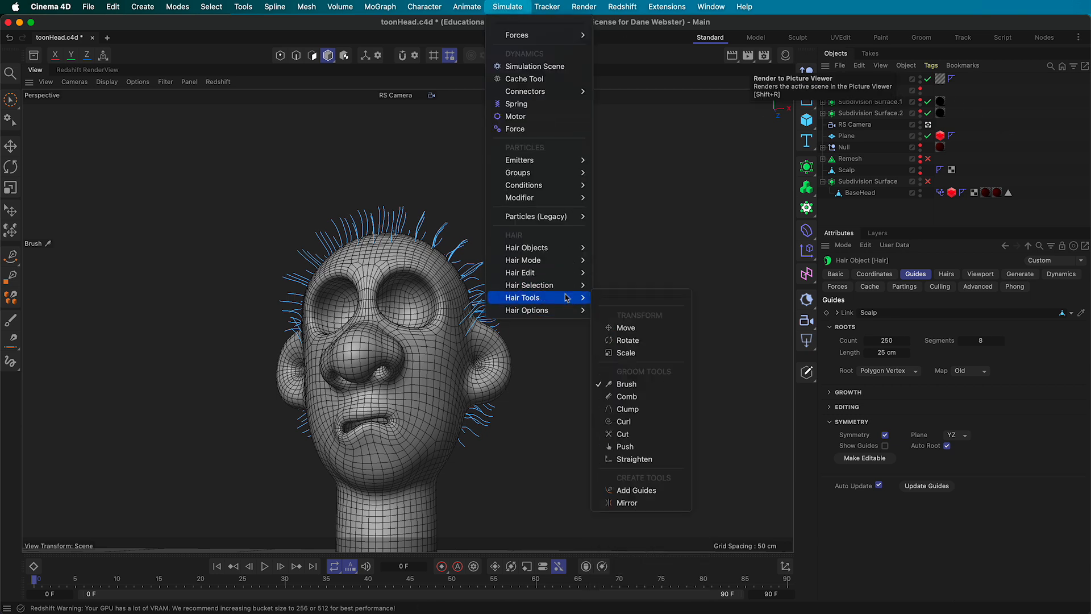
pyautogui.click(641, 388)
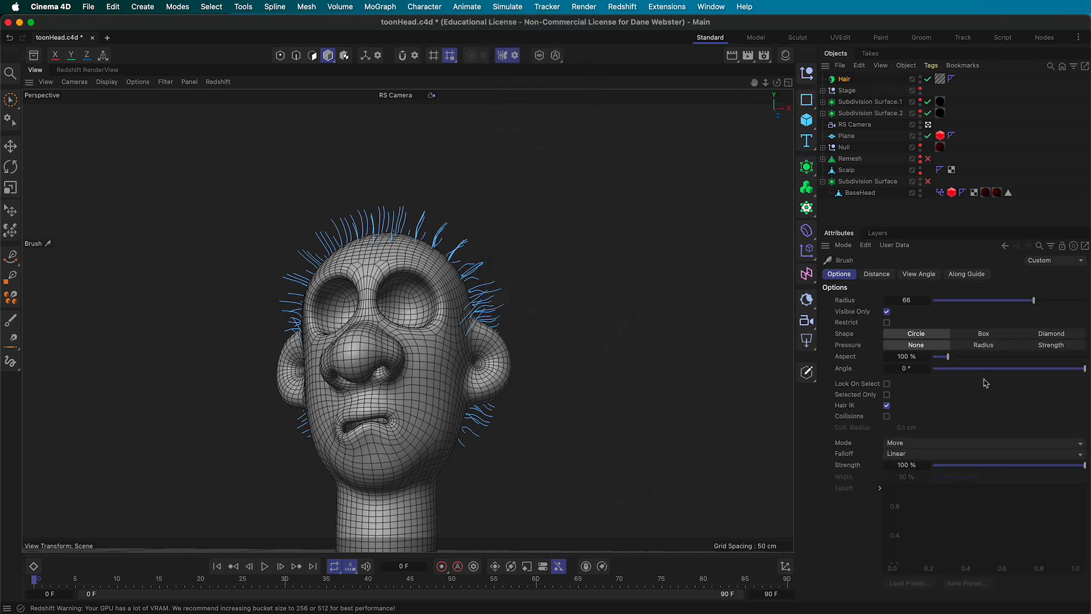
pyautogui.click(914, 445)
pyautogui.click(924, 518)
pyautogui.moveTo(370, 221)
pyautogui.mouseDown()
pyautogui.moveTo(396, 206)
pyautogui.moveTo(421, 224)
pyautogui.moveTo(349, 208)
pyautogui.moveTo(313, 224)
pyautogui.moveTo(317, 236)
pyautogui.moveTo(364, 252)
pyautogui.moveTo(429, 244)
pyautogui.moveTo(447, 270)
pyautogui.moveTo(458, 236)
pyautogui.moveTo(449, 230)
pyautogui.moveTo(324, 262)
pyautogui.mouseUp()
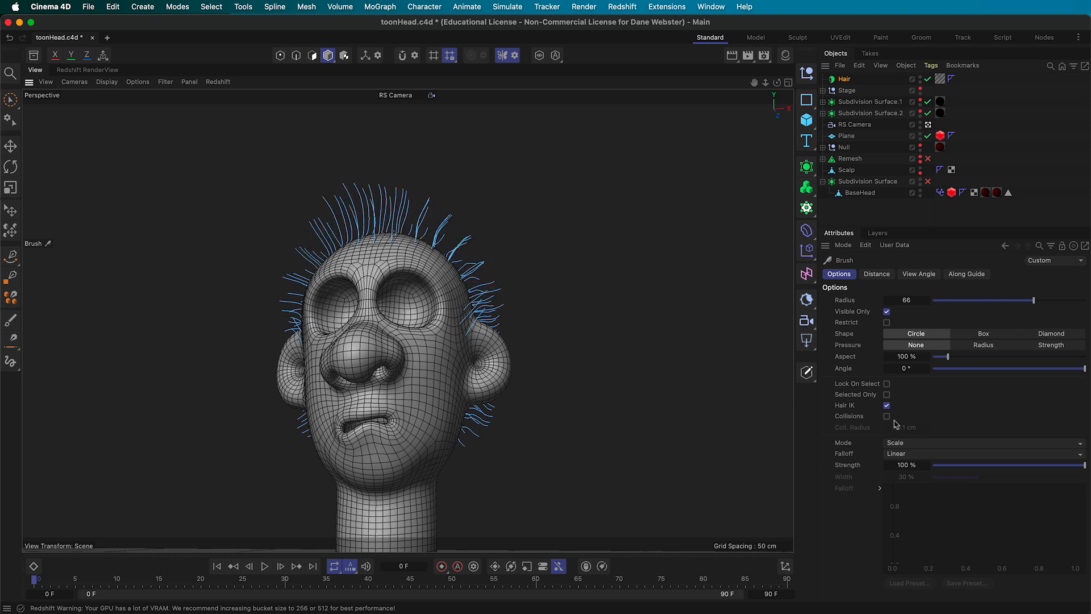
pyautogui.moveTo(508, 423)
pyautogui.mouseDown()
pyautogui.moveTo(471, 430)
pyautogui.moveTo(480, 414)
pyautogui.moveTo(295, 437)
pyautogui.moveTo(311, 425)
pyautogui.moveTo(478, 424)
pyautogui.moveTo(310, 423)
pyautogui.moveTo(475, 434)
pyautogui.moveTo(470, 419)
pyautogui.moveTo(355, 420)
pyautogui.mouseUp()
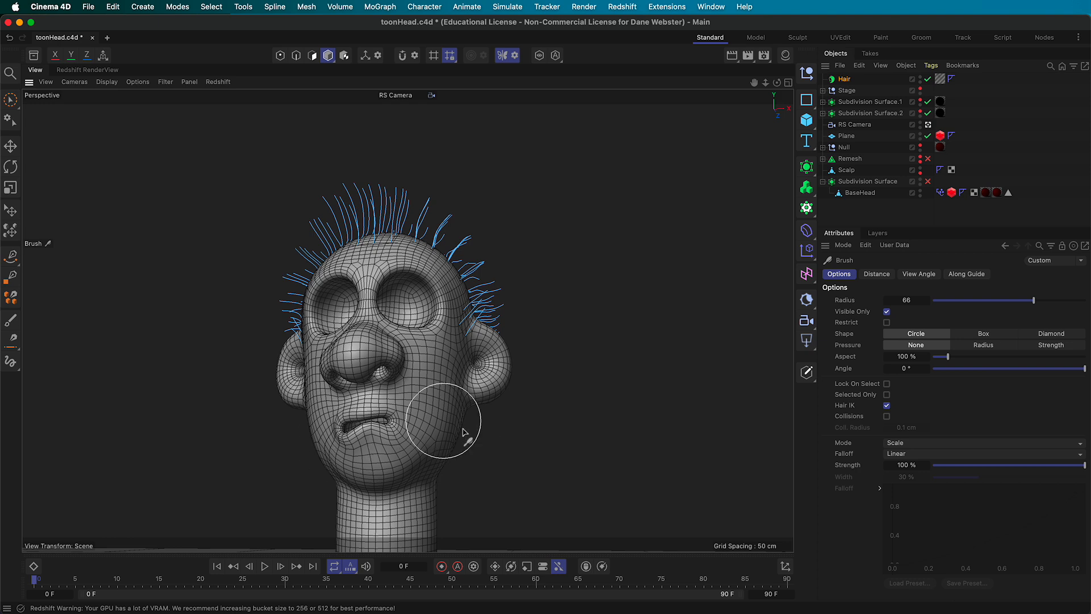
# Preview the groomed hair with a viewport Redshift IPR, then open Hair Mat's Thickness settings
pyautogui.click(225, 84)
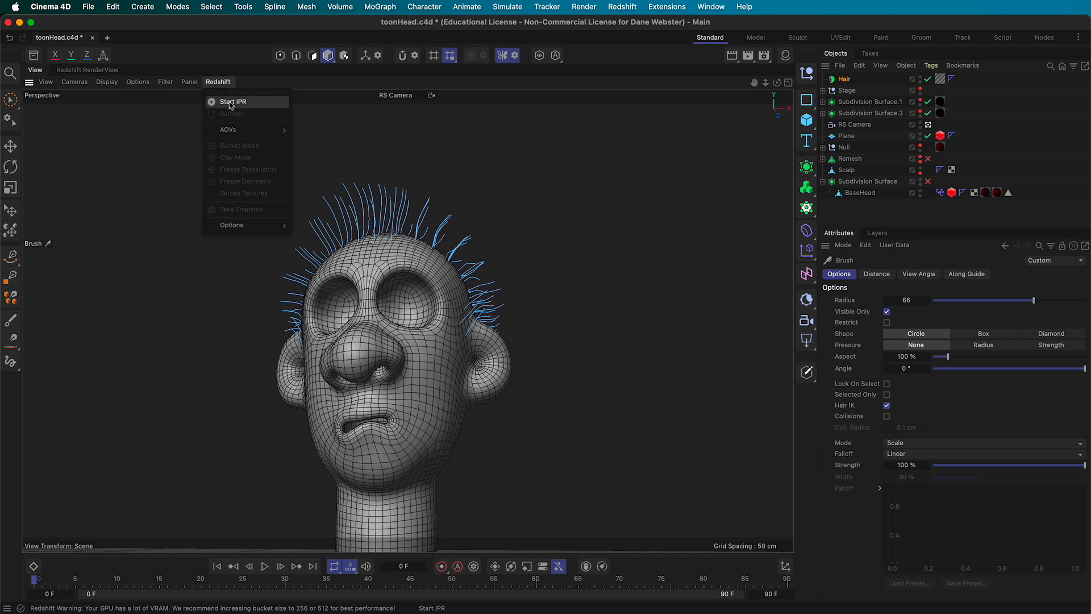
pyautogui.click(229, 98)
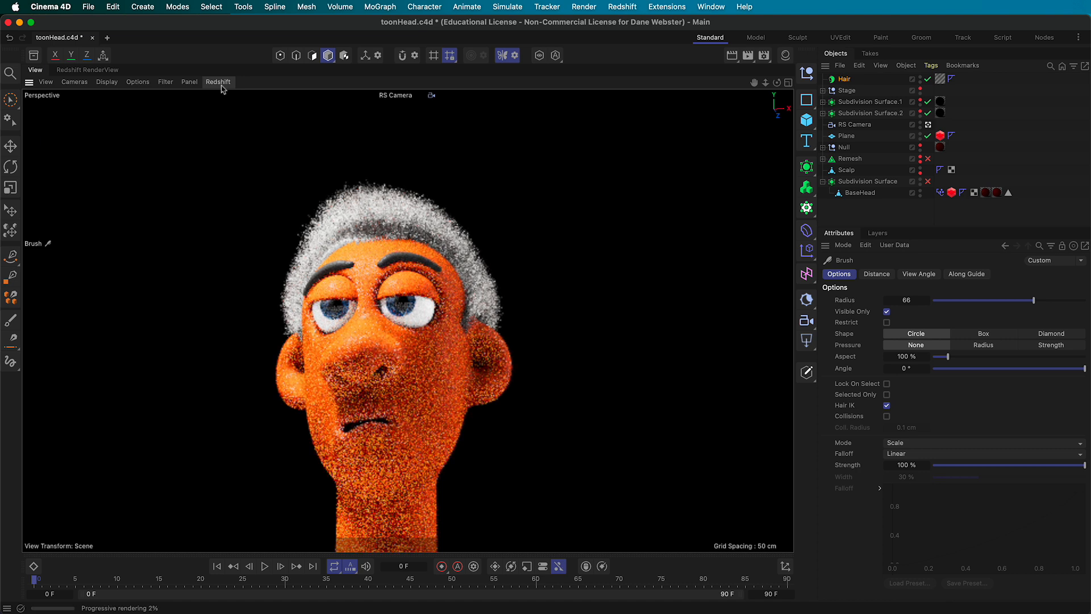
pyautogui.click(220, 82)
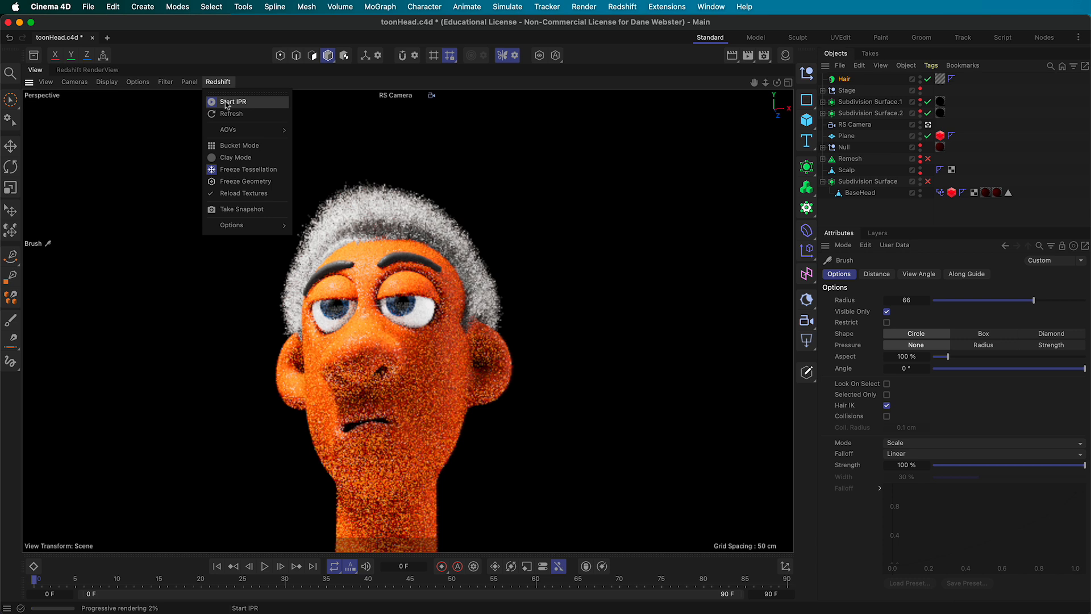
pyautogui.click(226, 102)
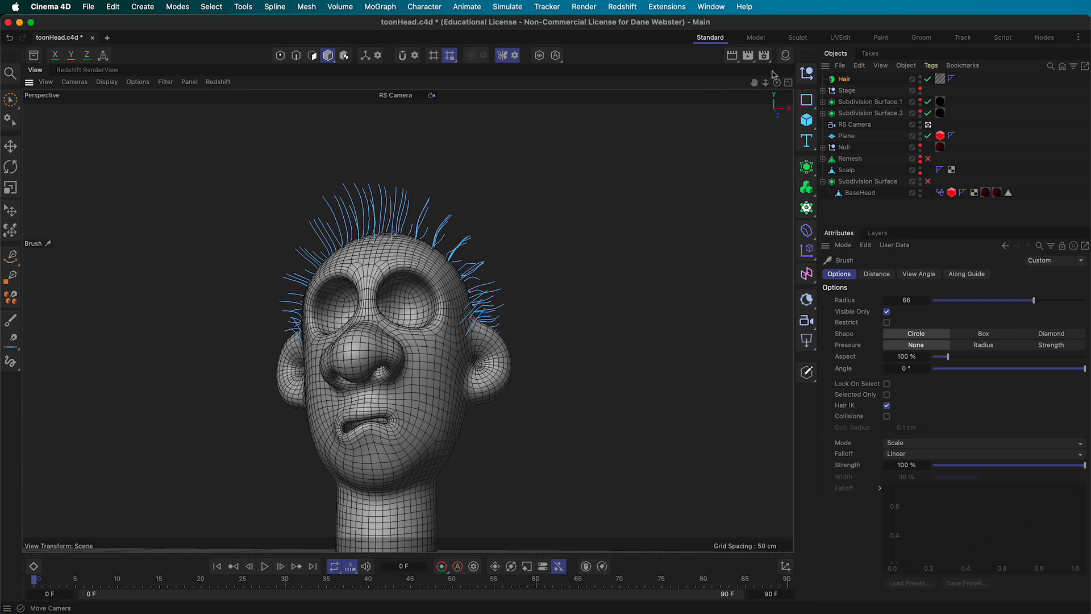
pyautogui.click(785, 55)
pyautogui.click(727, 112)
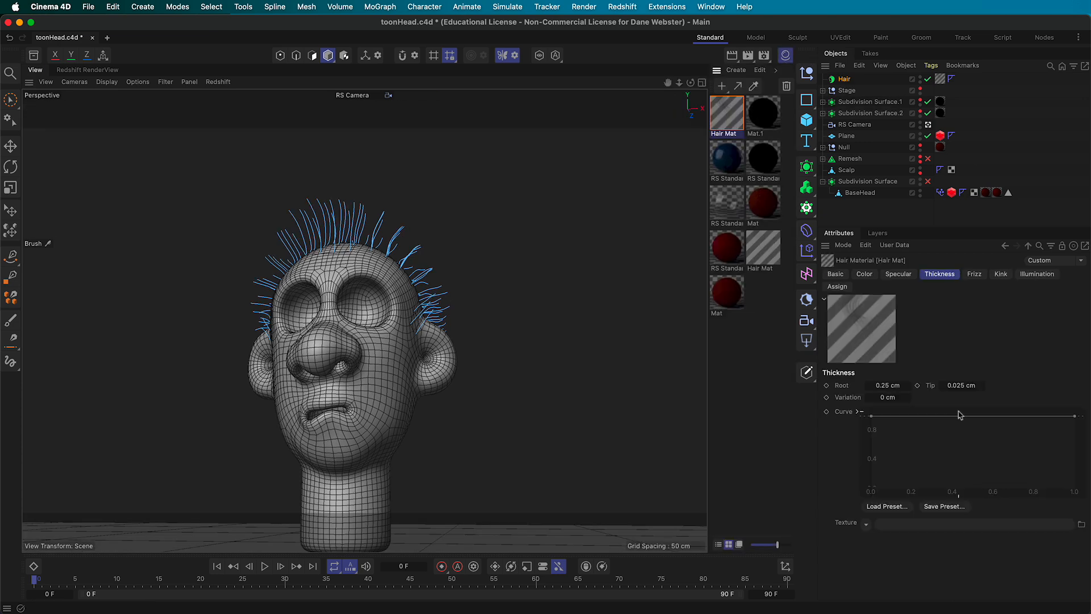
# Taper Hair Mat's thickness curve down toward the tips, glancing at the Length settings
pyautogui.moveTo(1075, 416); pyautogui.dragTo(1078, 448)
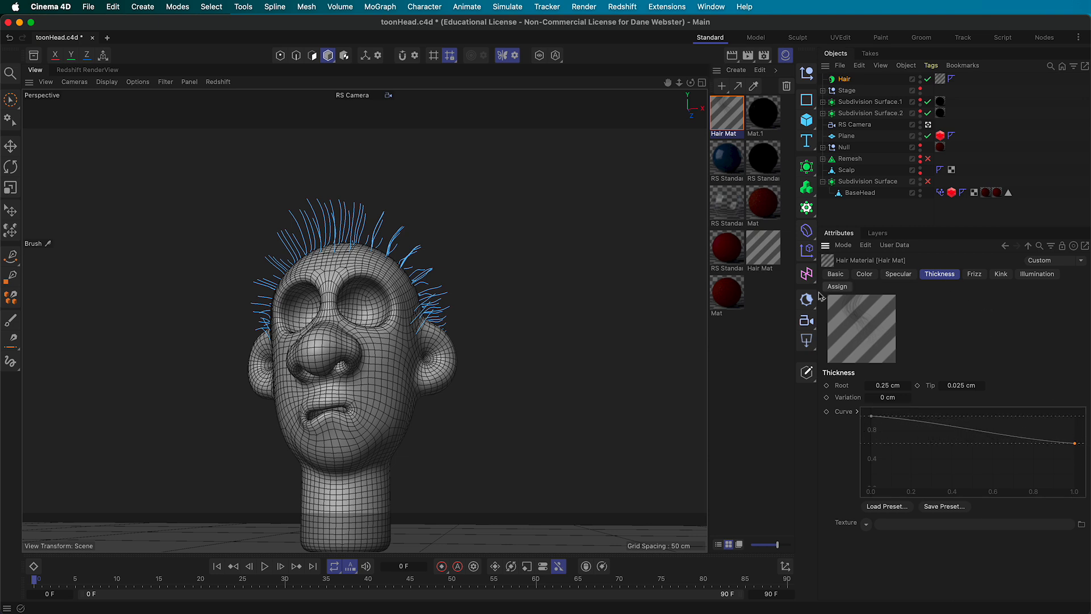
pyautogui.click(836, 275)
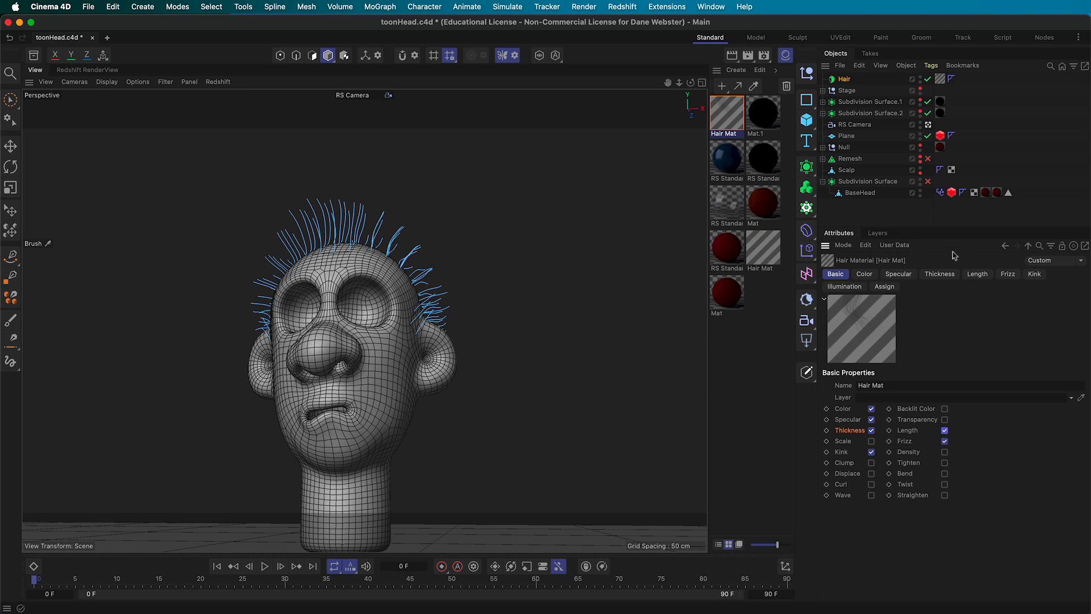
pyautogui.click(978, 274)
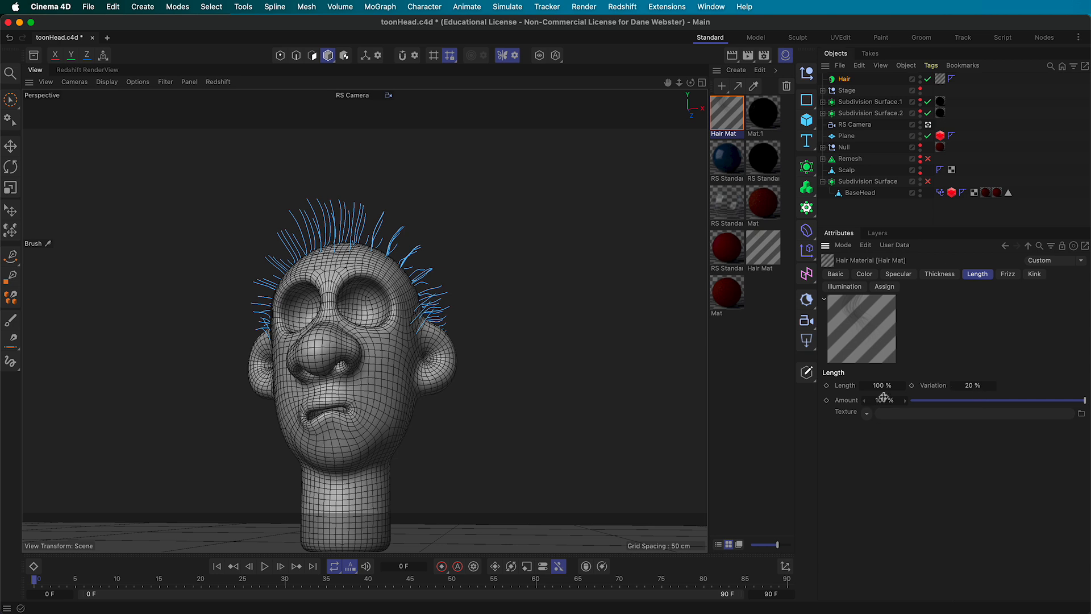
pyautogui.click(867, 414)
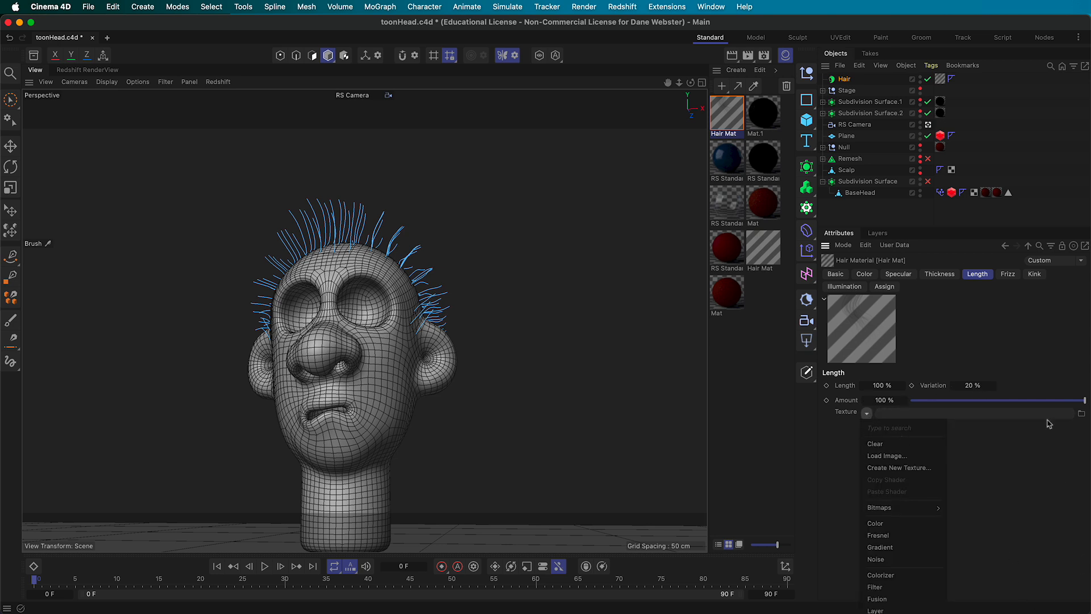
pyautogui.click(940, 275)
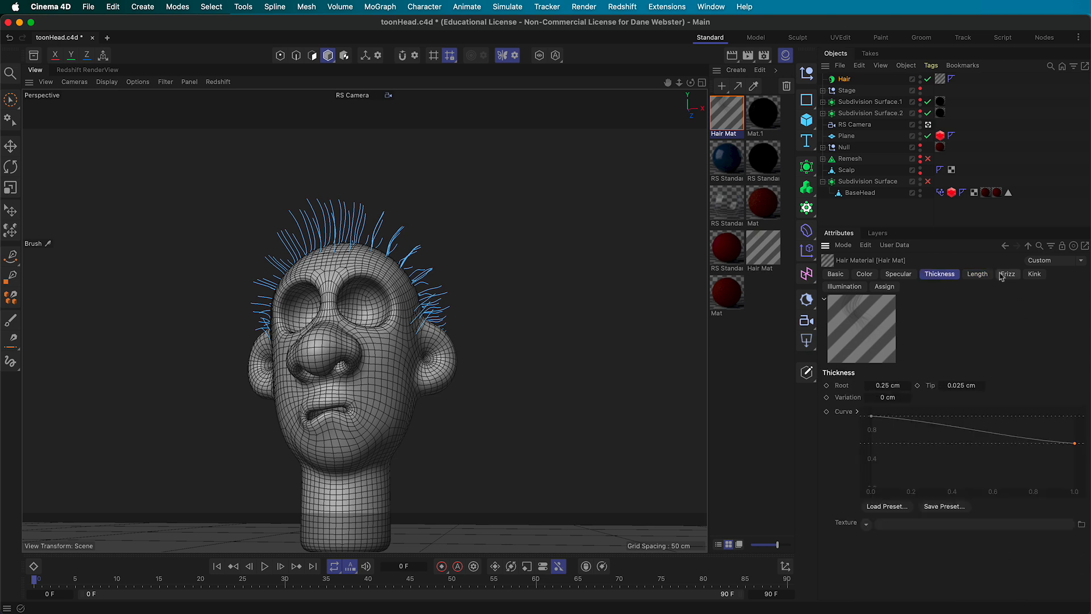
# Enable Bend on Hair Mat and start a Redshift IPR in the viewport
pyautogui.click(835, 275)
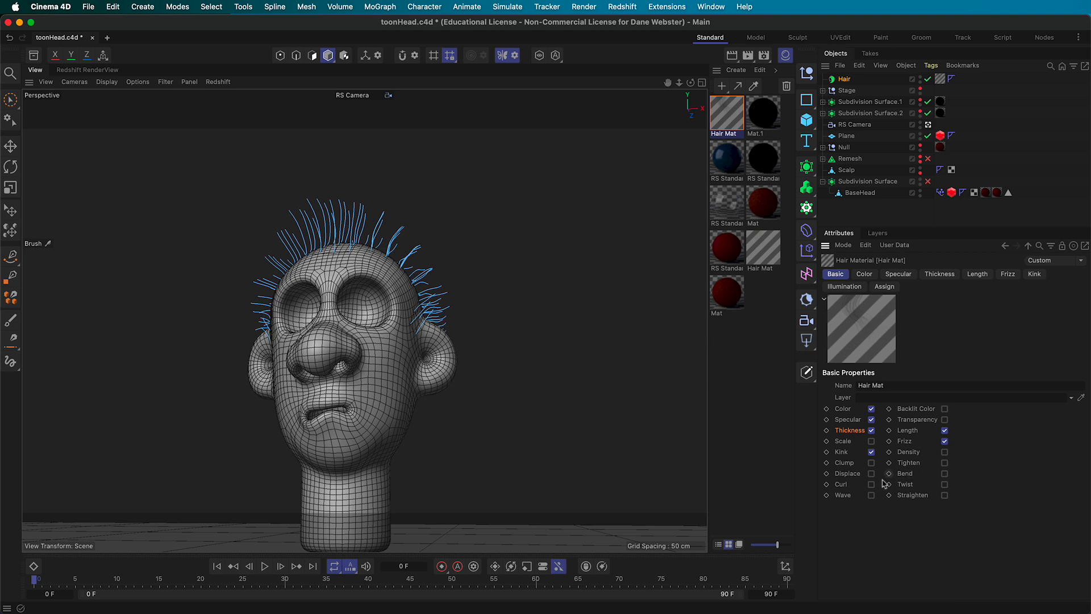
pyautogui.click(945, 473)
pyautogui.click(218, 81)
pyautogui.click(225, 102)
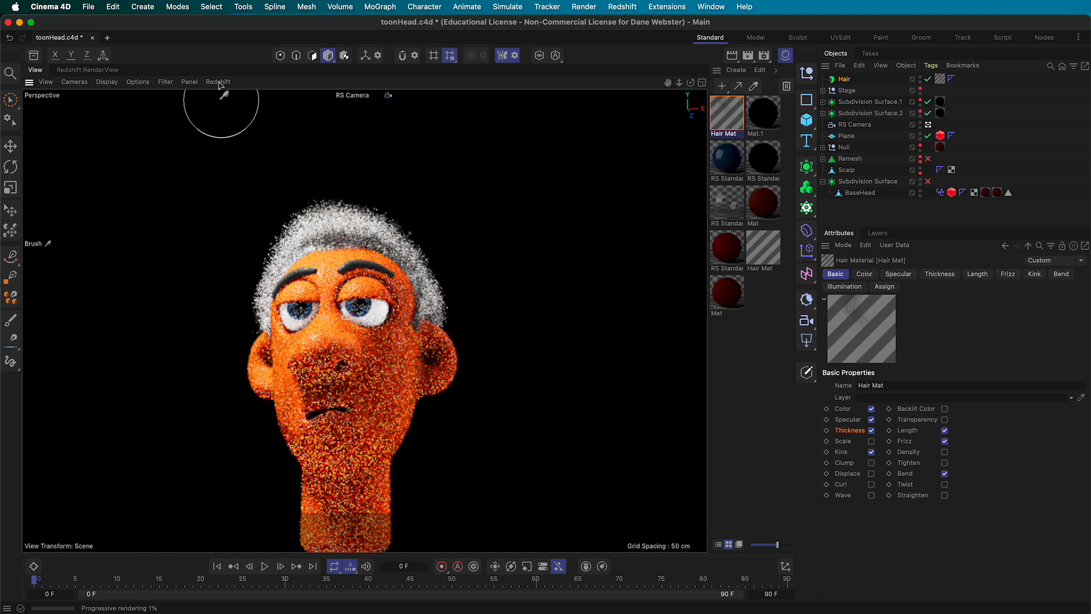
# Stop the Redshift preview and darken the hair gradient's root colour to 15% value
pyautogui.click(217, 82)
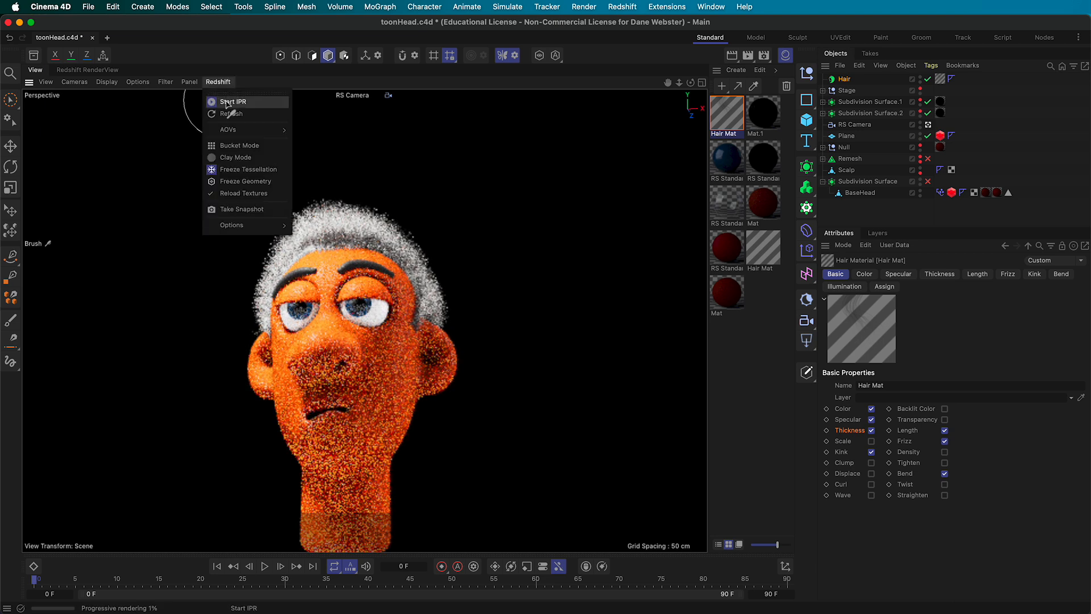
pyautogui.click(224, 101)
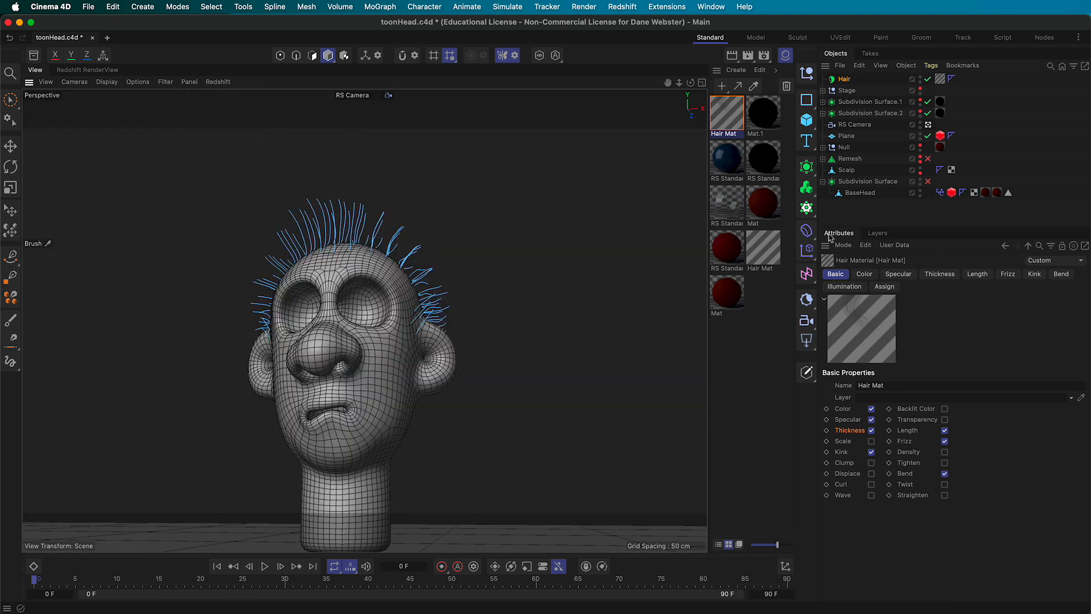
pyautogui.click(864, 274)
pyautogui.click(877, 403)
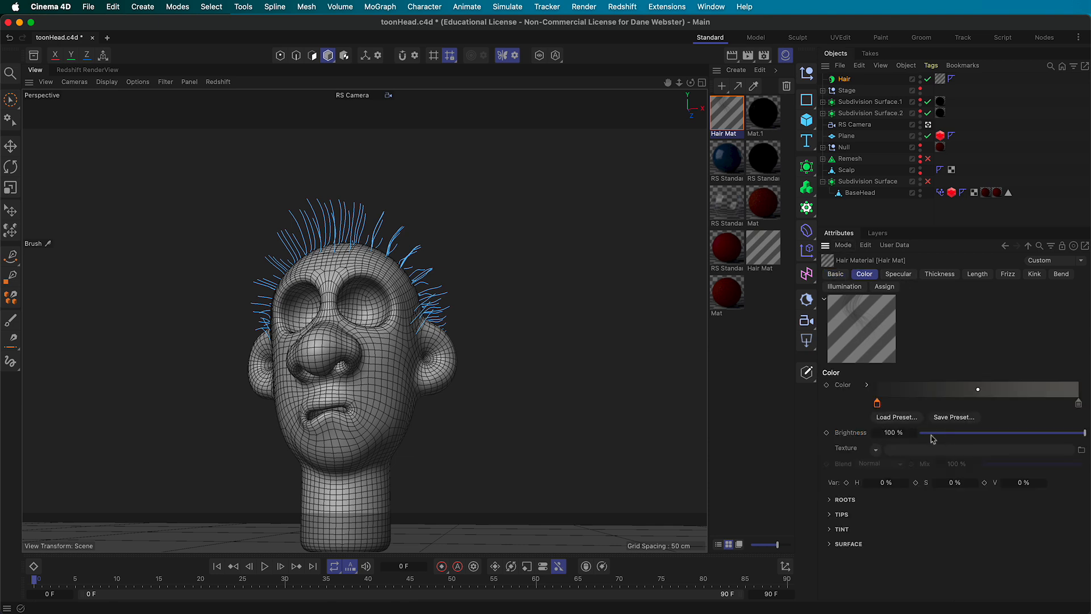
pyautogui.doubleClick(877, 403)
pyautogui.moveTo(853, 452); pyautogui.dragTo(845, 453)
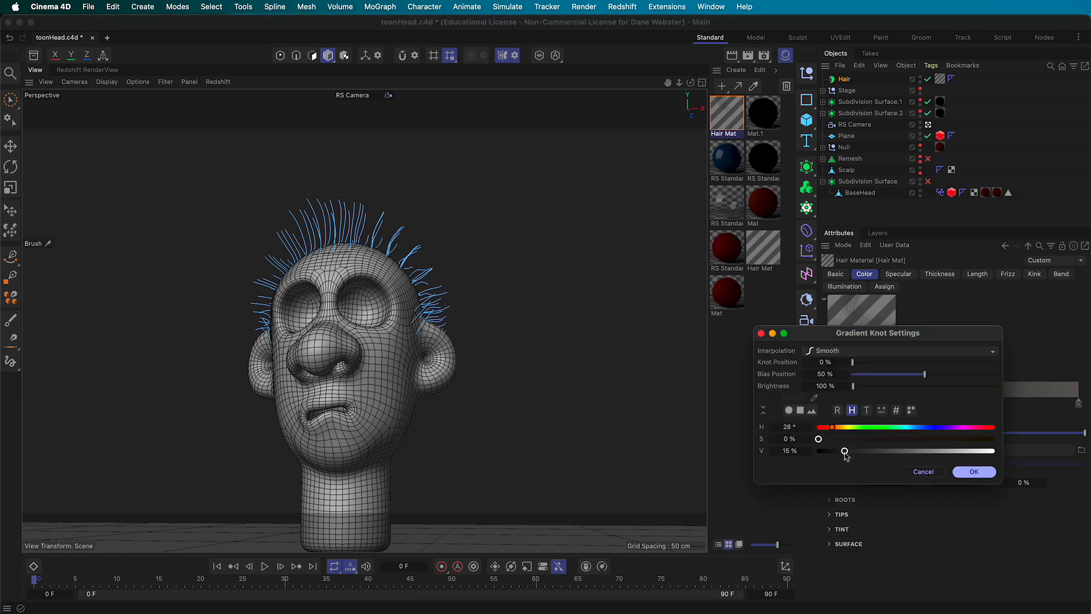
pyautogui.click(761, 333)
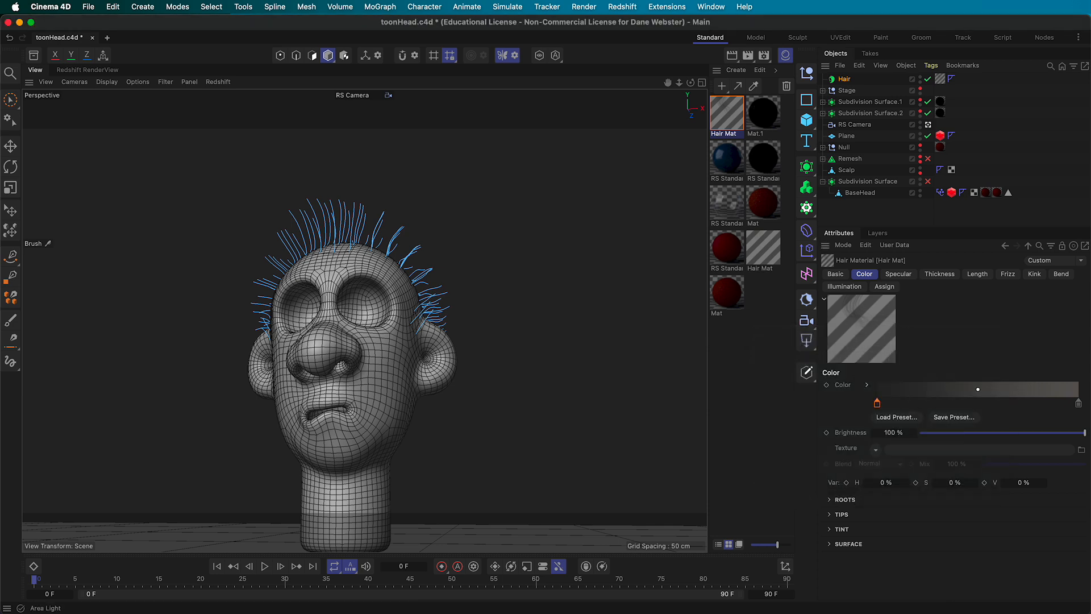
# Darken the hair gradient's tip colour to 45% value
pyautogui.click(1078, 404)
pyautogui.doubleClick(1079, 404)
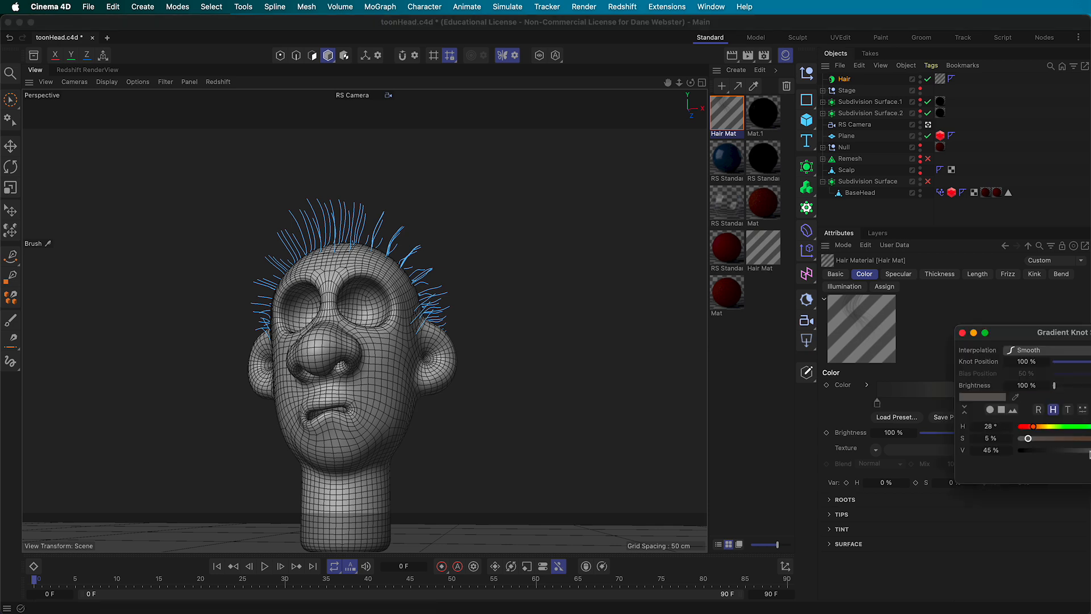
pyautogui.moveTo(1089, 451); pyautogui.dragTo(1083, 450)
pyautogui.click(962, 333)
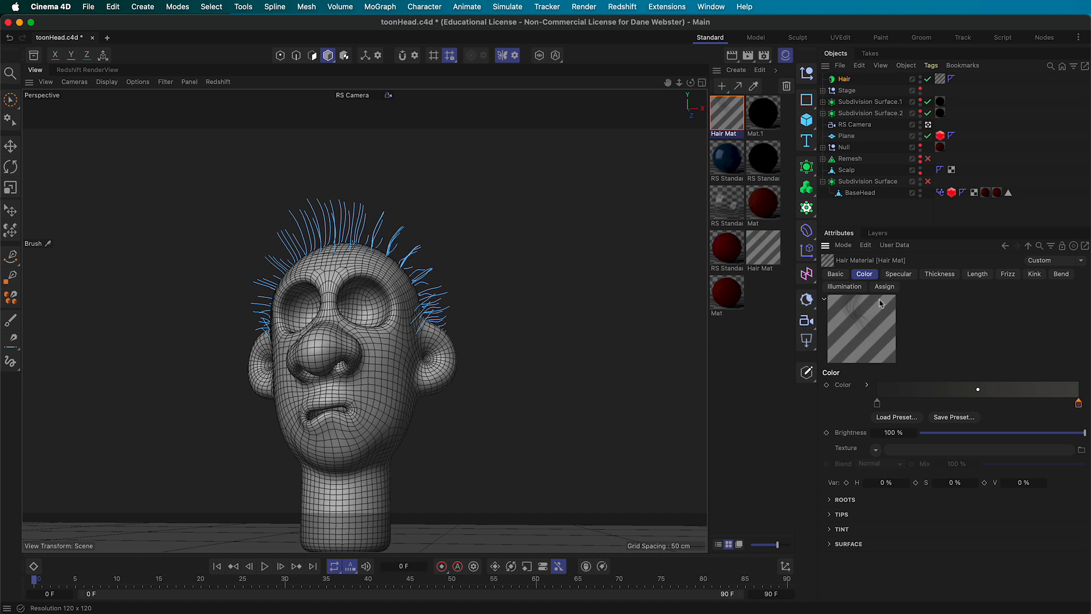
pyautogui.click(899, 274)
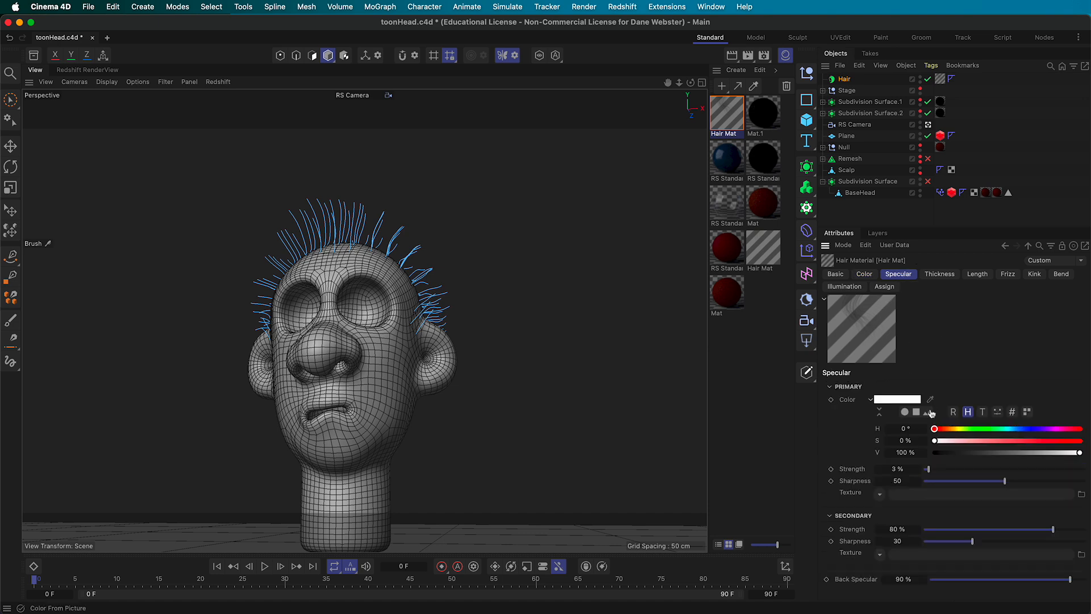
# Set primary specular Sharpness to 20 and secondary Strength to 11%, then start IPR in RenderView
pyautogui.moveTo(998, 484); pyautogui.dragTo(958, 485)
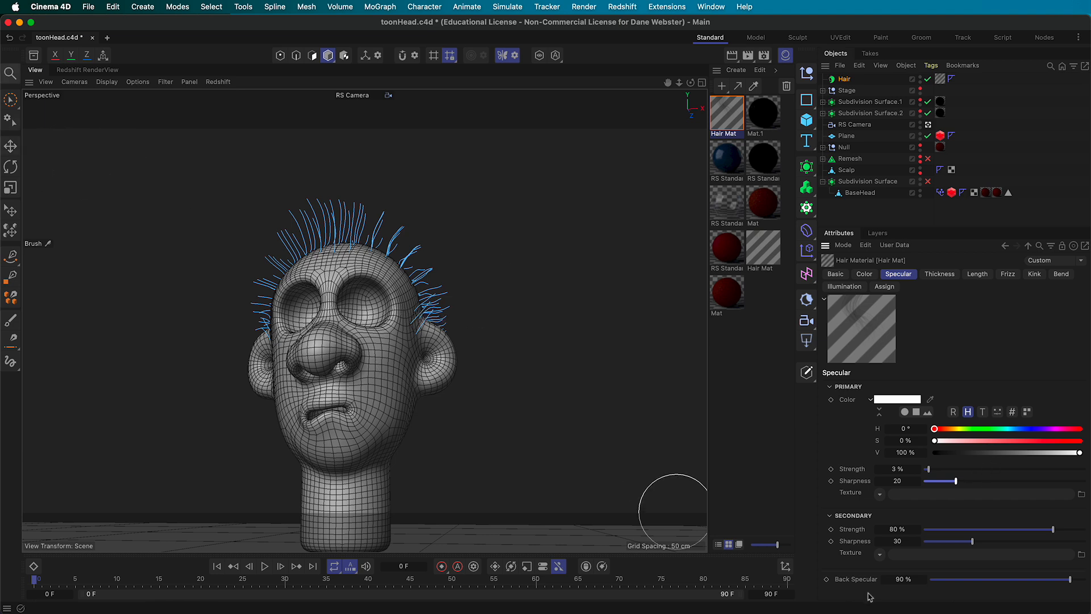
pyautogui.moveTo(989, 530); pyautogui.dragTo(945, 541)
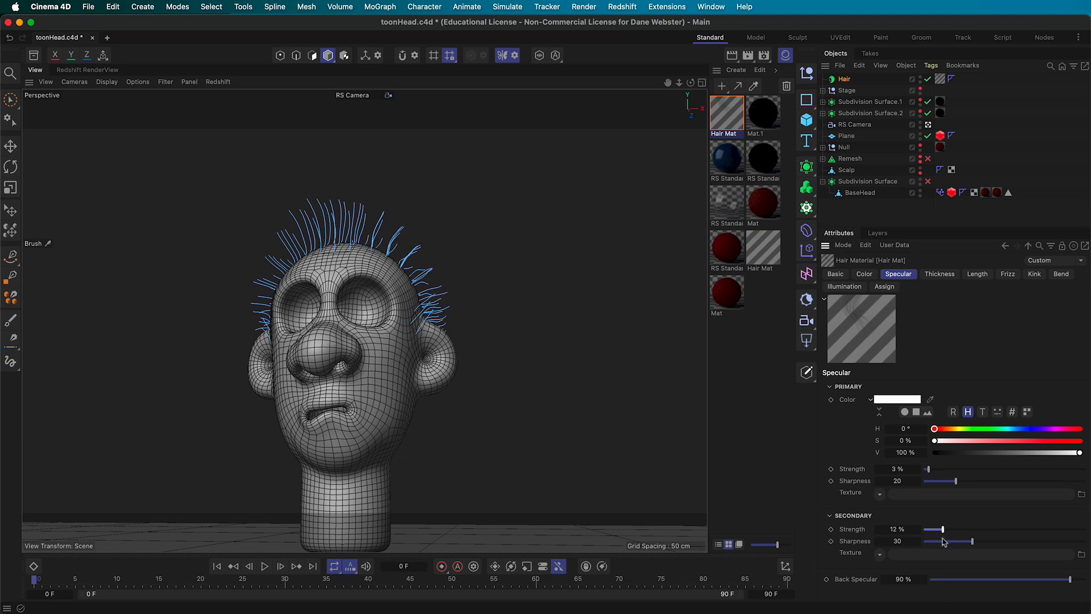
pyautogui.click(75, 70)
pyautogui.click(49, 111)
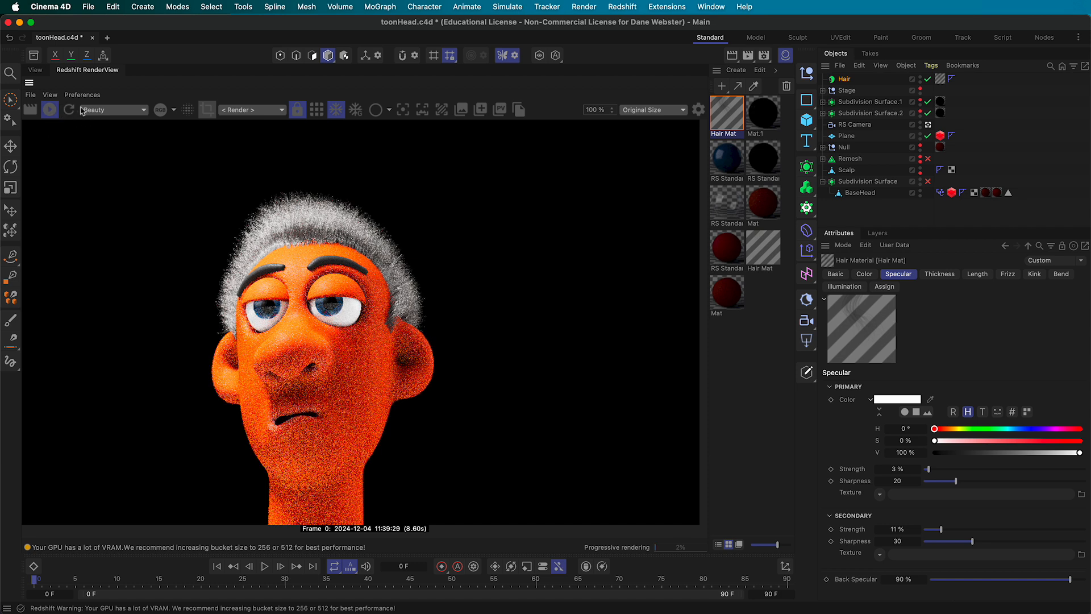
# Stop IPR and launch a full Redshift render, hiding the Material Manager and closing RS Feedback Display
pyautogui.click(49, 111)
pyautogui.click(31, 110)
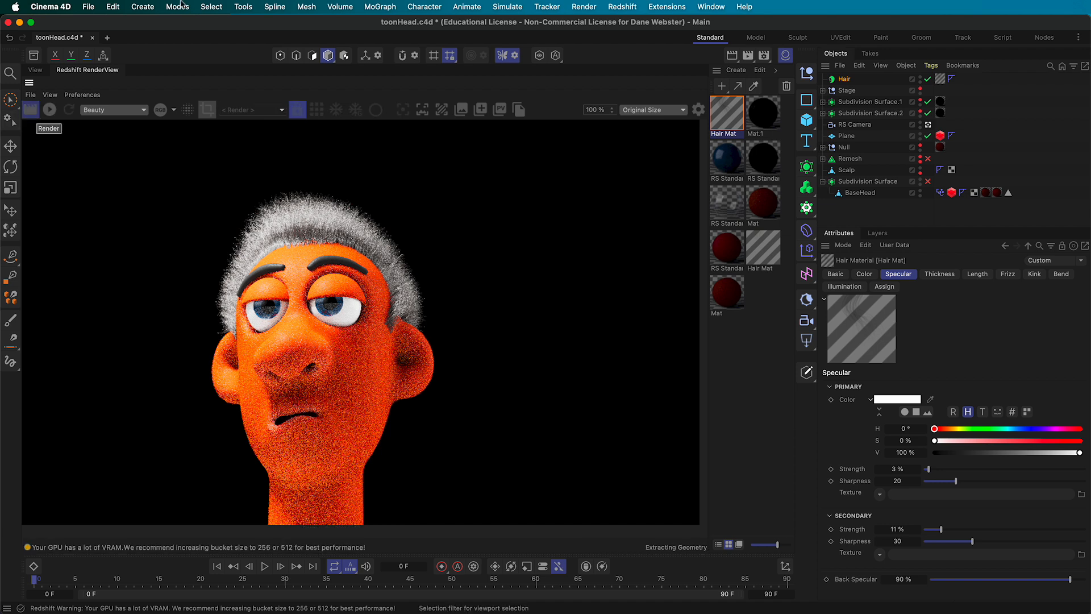
pyautogui.click(786, 55)
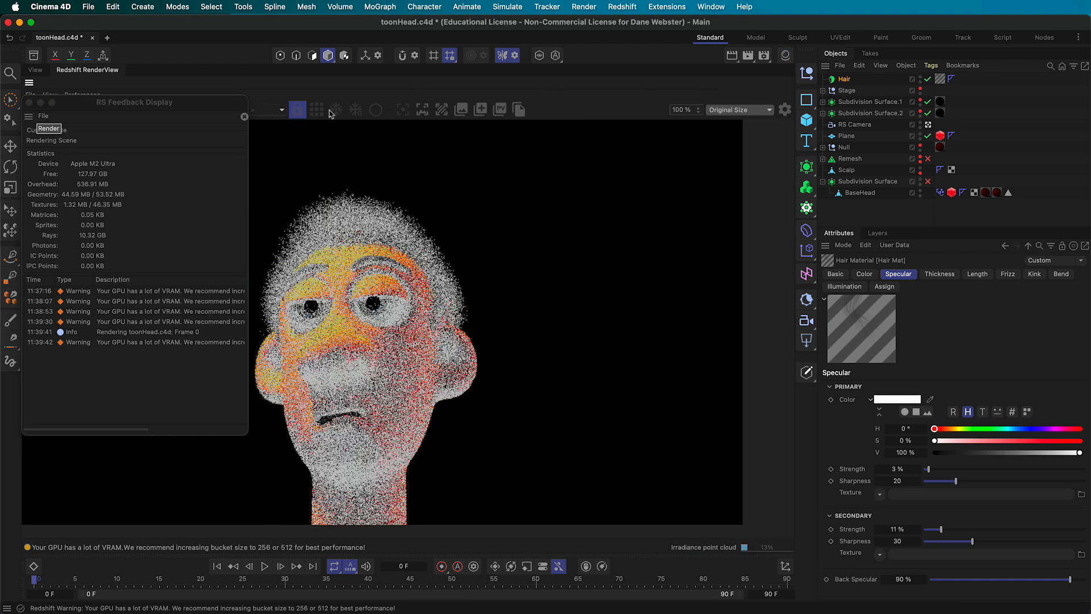
pyautogui.click(29, 103)
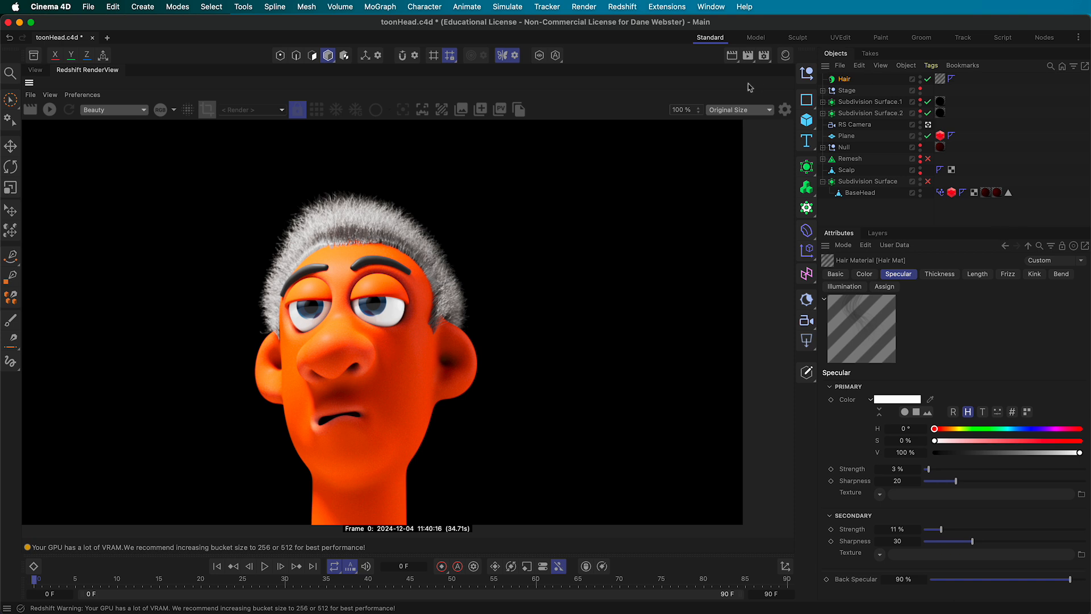
# Restore the Material Manager beside the render and show Hair Mat's Basic channel list
pyautogui.click(785, 55)
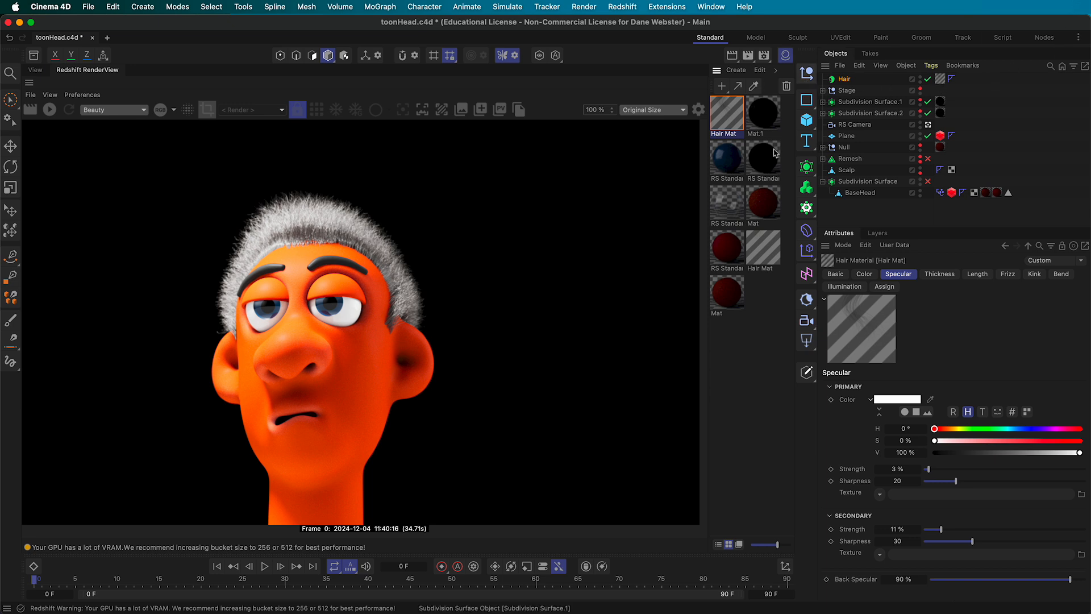
pyautogui.click(836, 274)
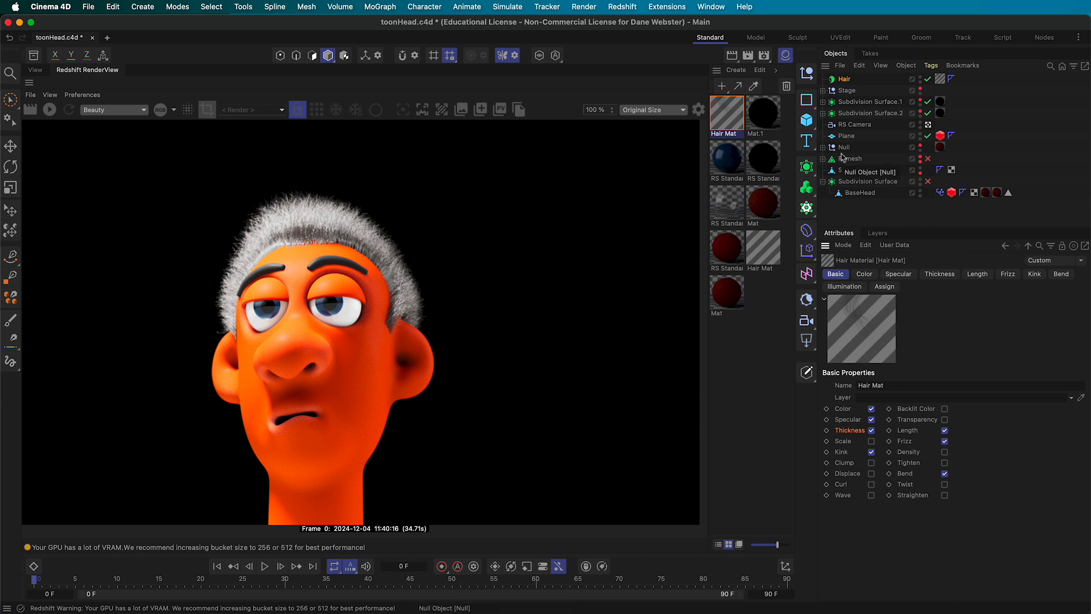
pyautogui.click(507, 6)
pyautogui.moveTo(538, 298)
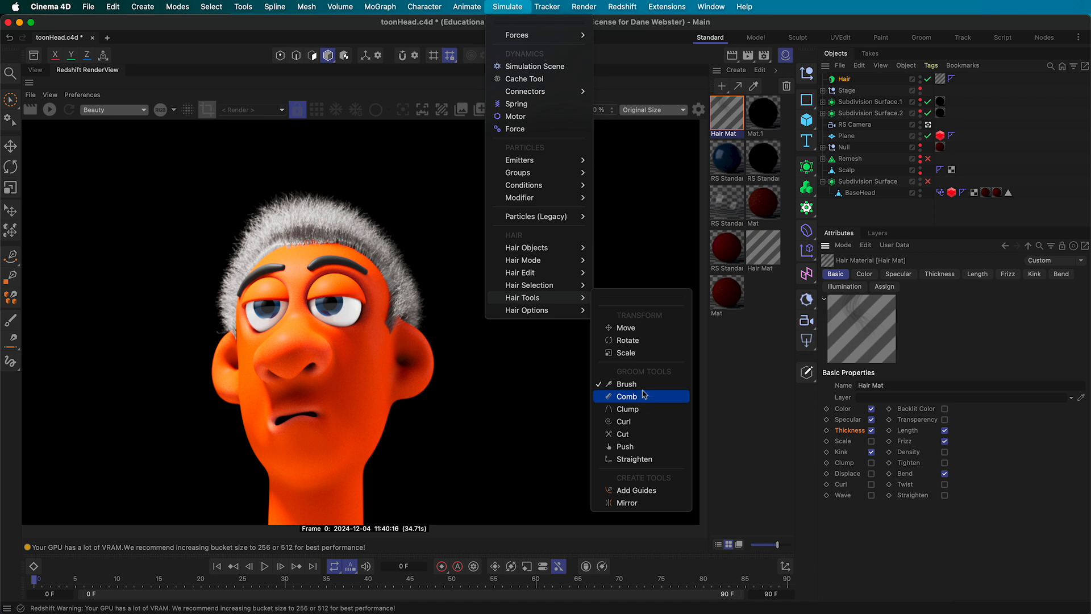
pyautogui.click(518, 8)
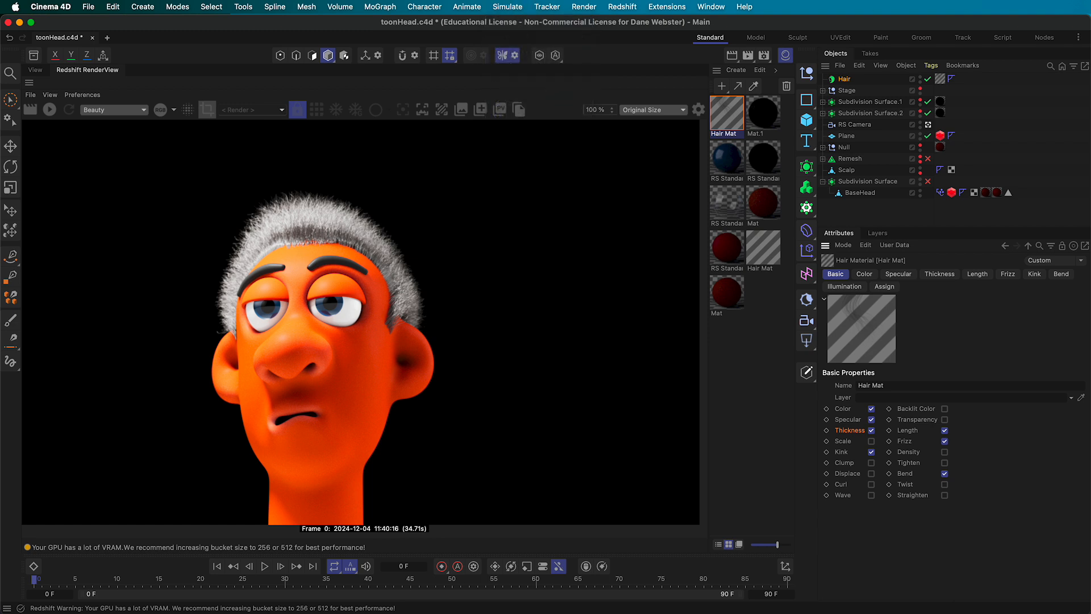